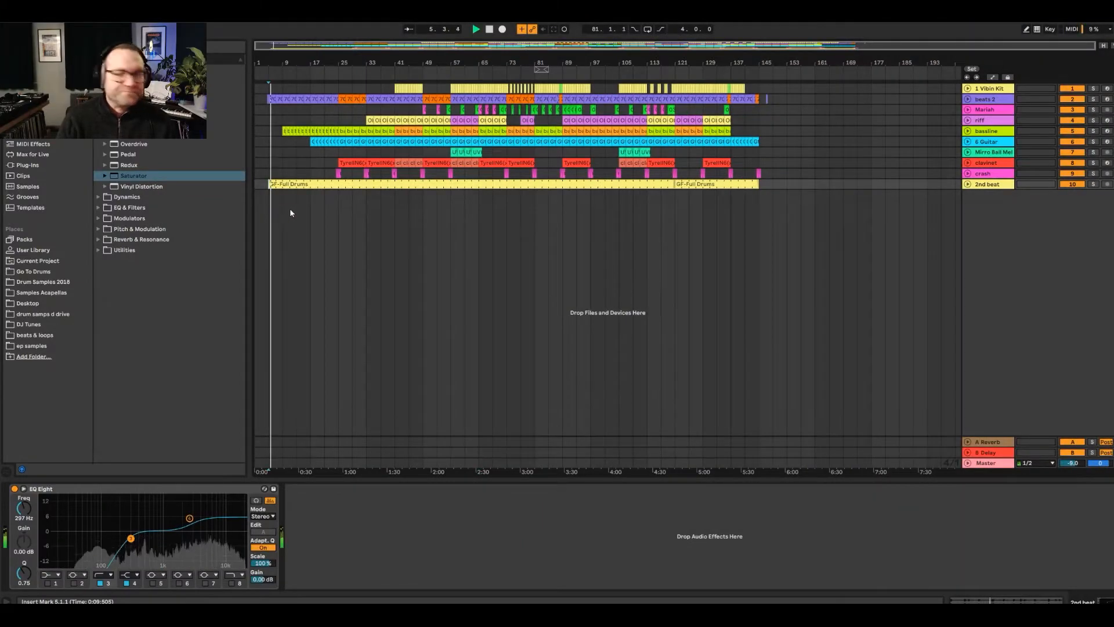
- Listen to the full arrangement from bars 21, 33, 65 and 57, then stop playback
left_click(326, 204)
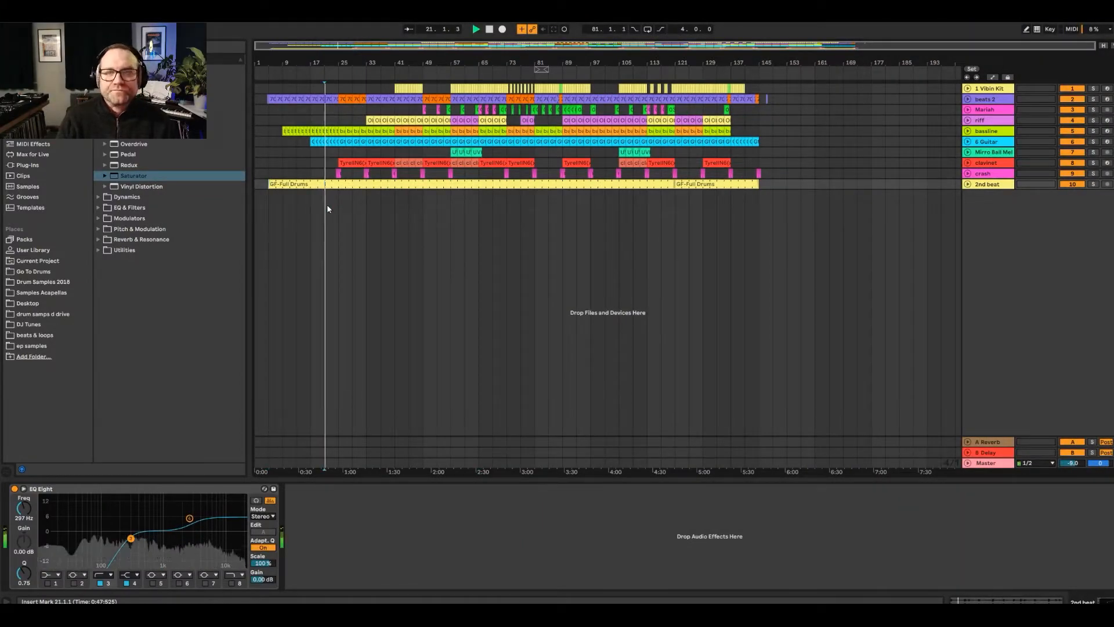
left_click(367, 193)
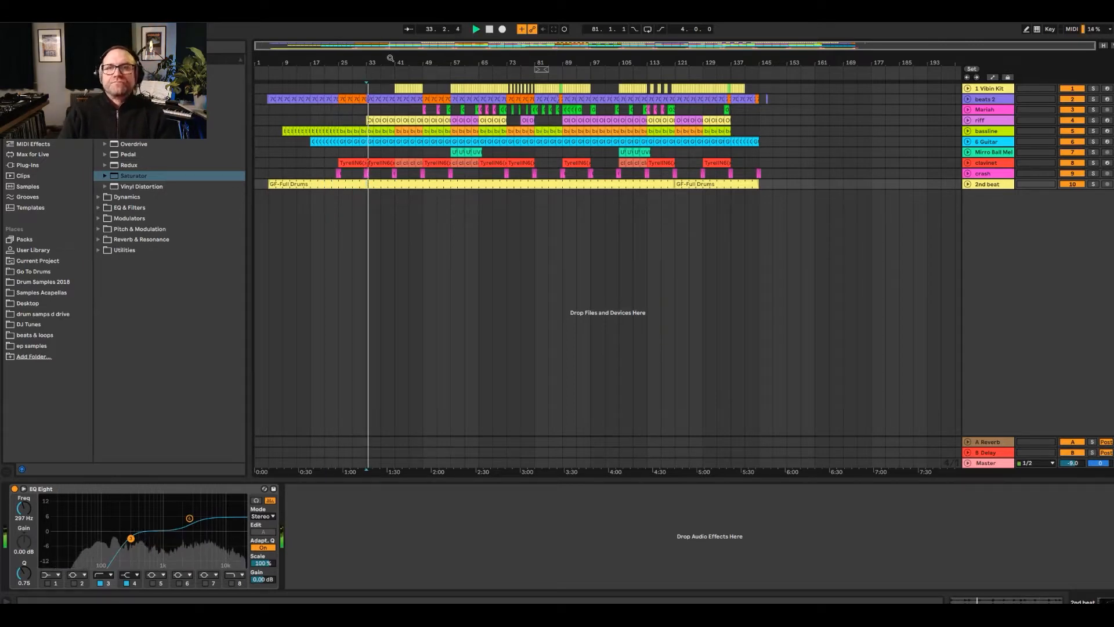
left_click_drag(246, 117, 212, 122)
left_click_drag(327, 63, 387, 200)
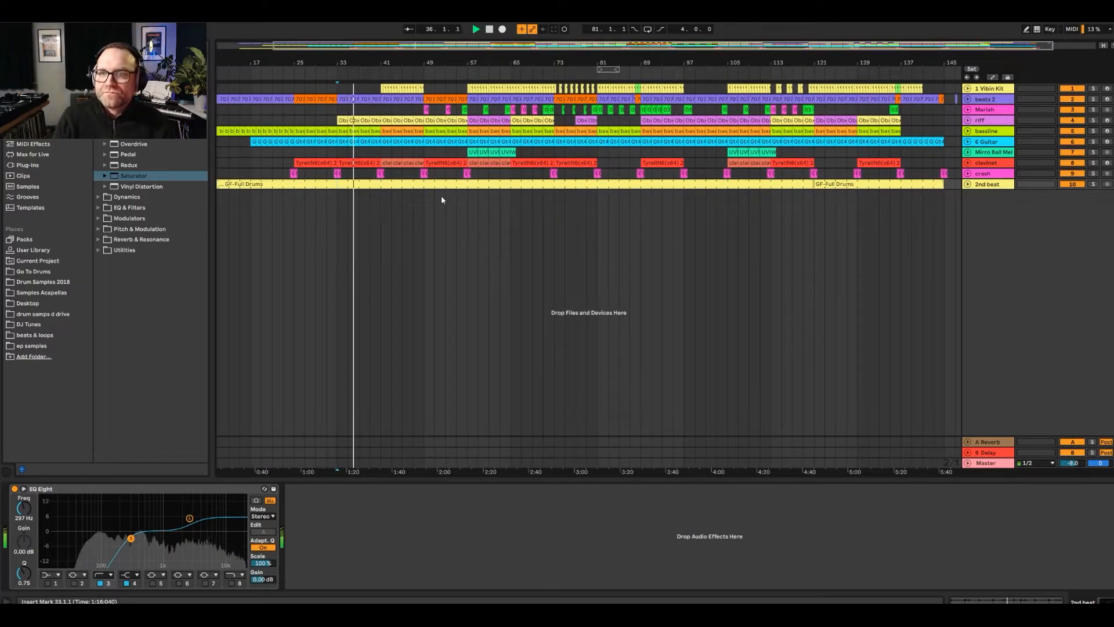
left_click(511, 212)
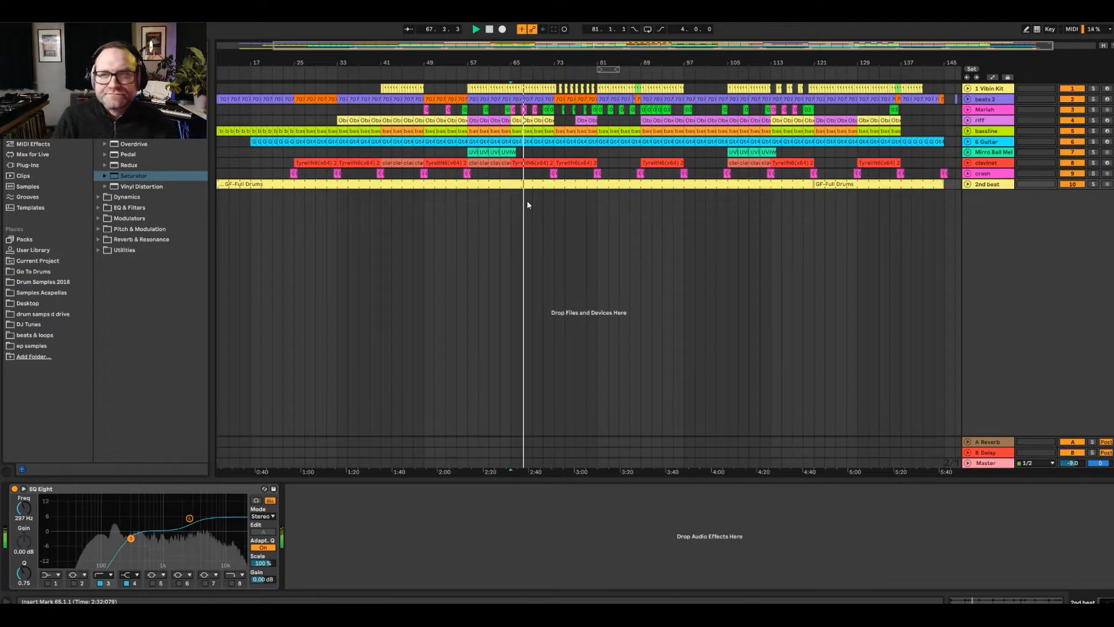
left_click(470, 200)
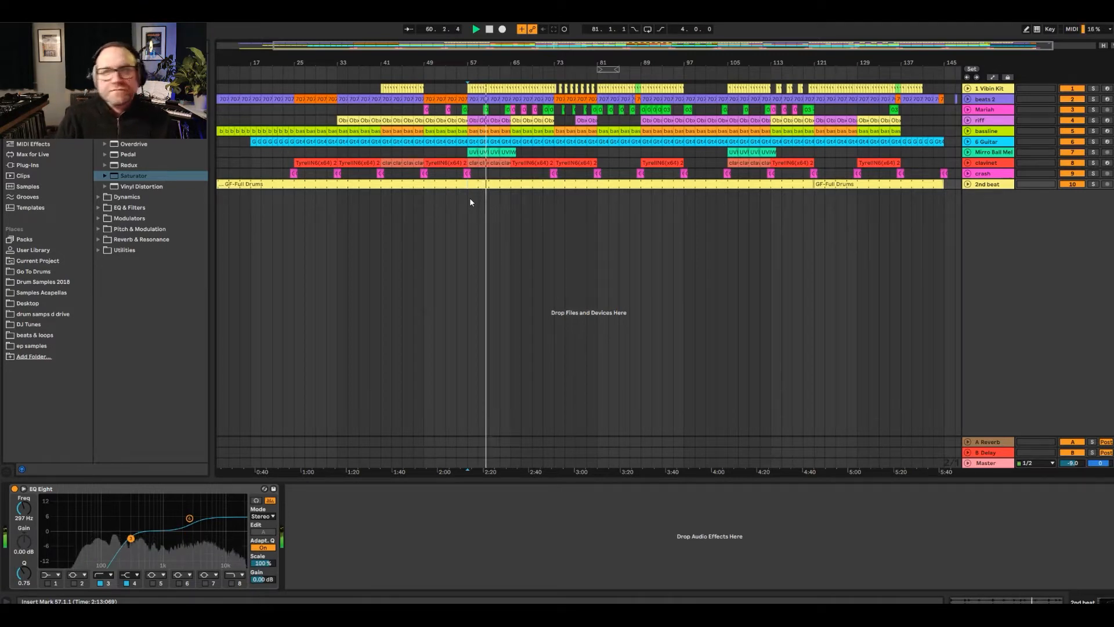
key("space")
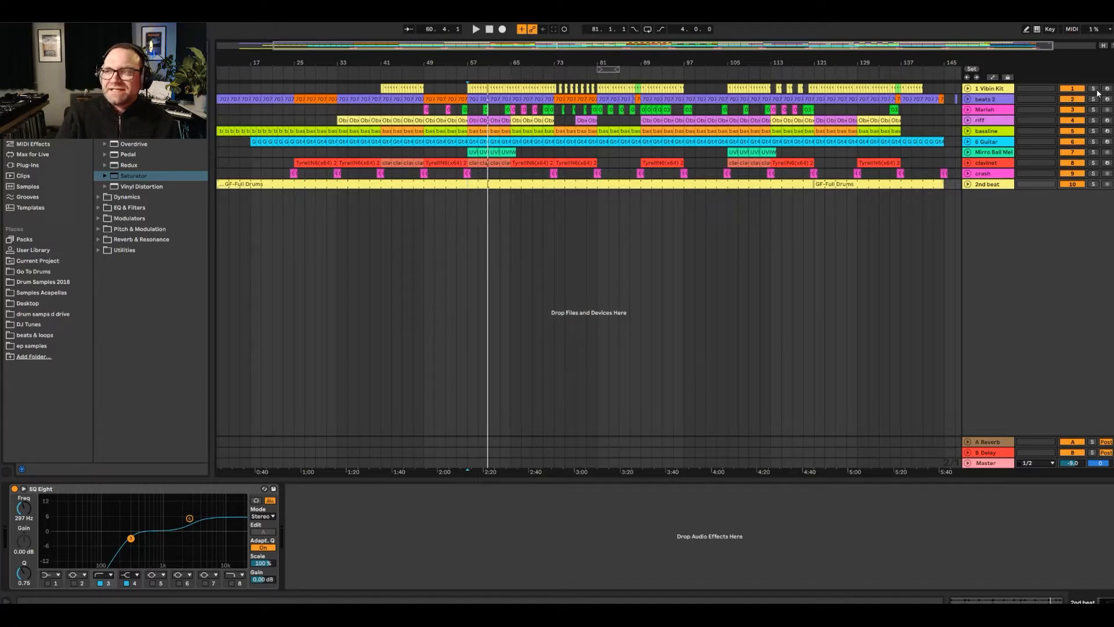
- Show the Vibin Kit track's devices, solo the track and listen to it from about bar 41
left_click(977, 88)
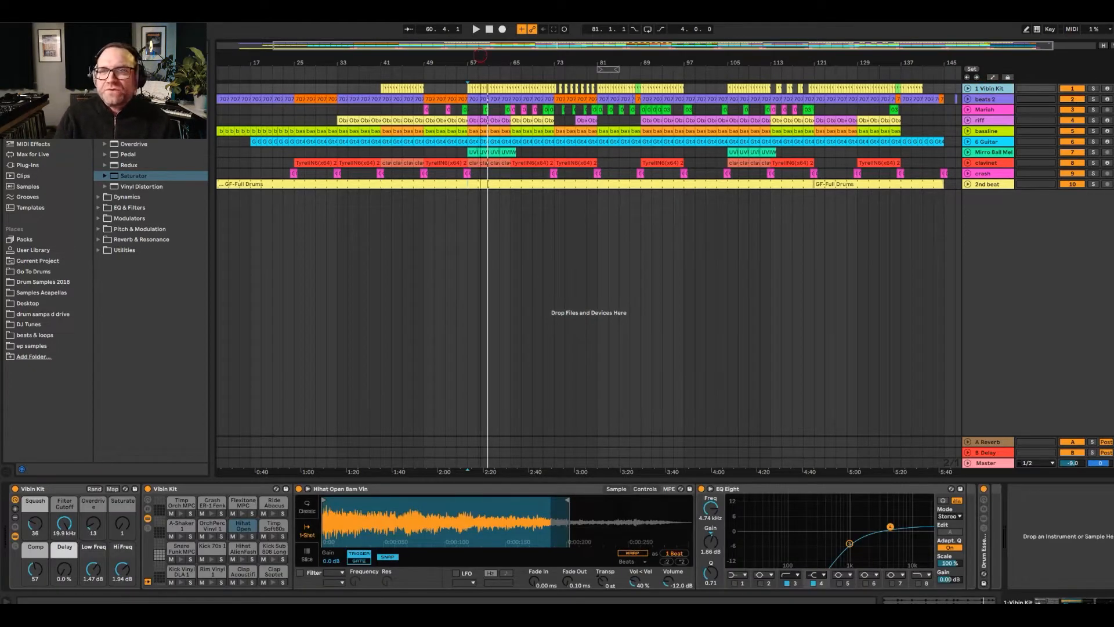
left_click_drag(480, 54, 481, 55)
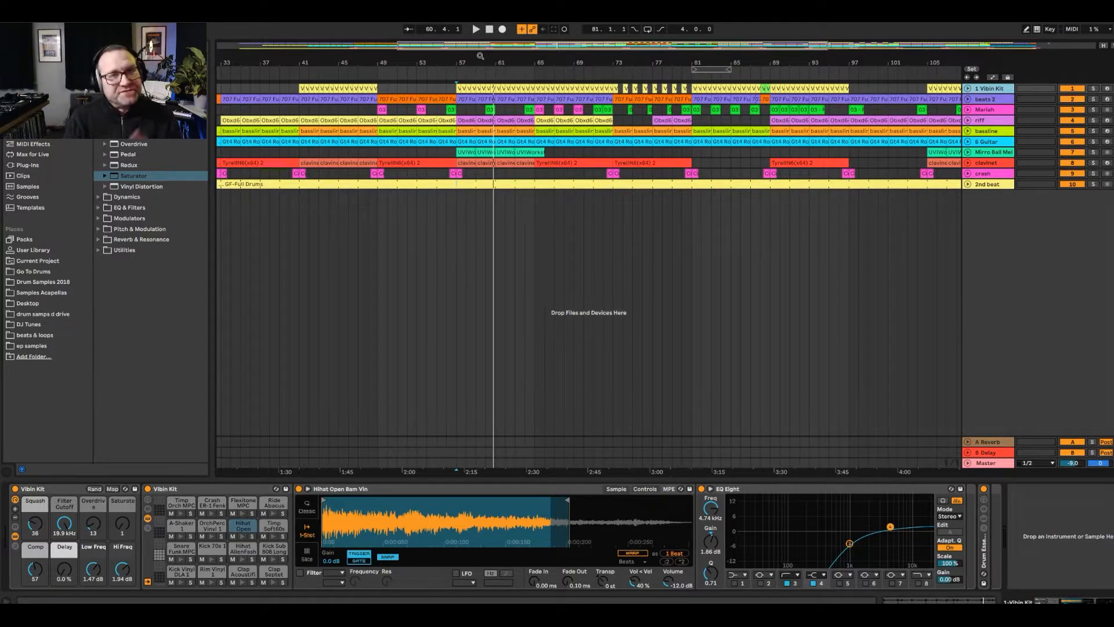
left_click(1093, 89)
left_click(306, 89)
key("space")
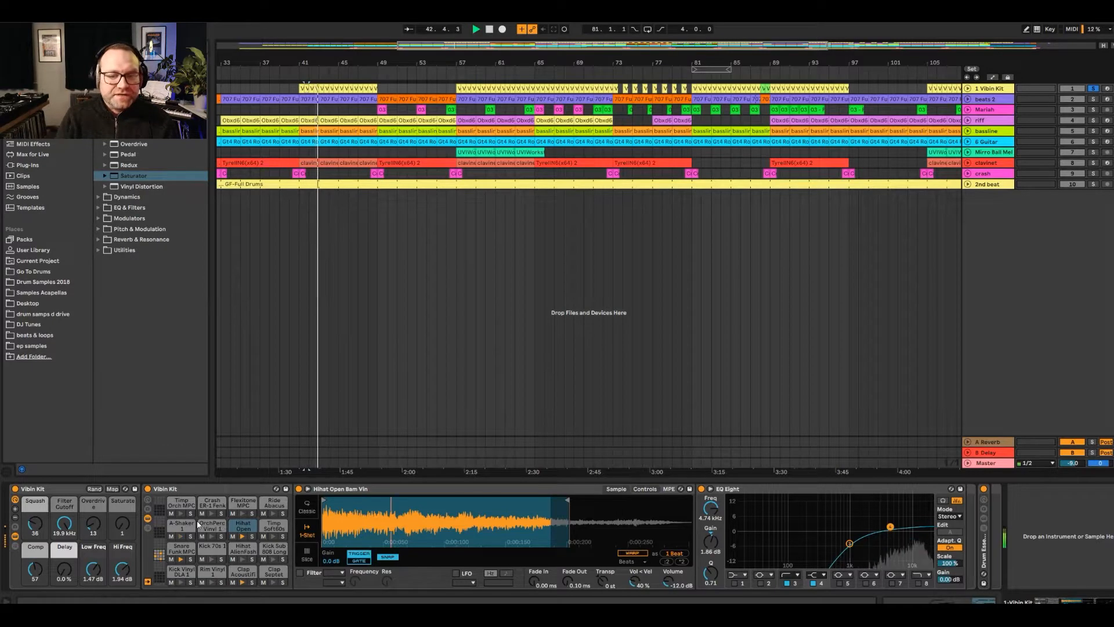
key("space")
- Audition the Kick 70s 1, Hihat Open and A-Shaker 1 pads in the Vibin Kit drum rack
left_click(211, 560)
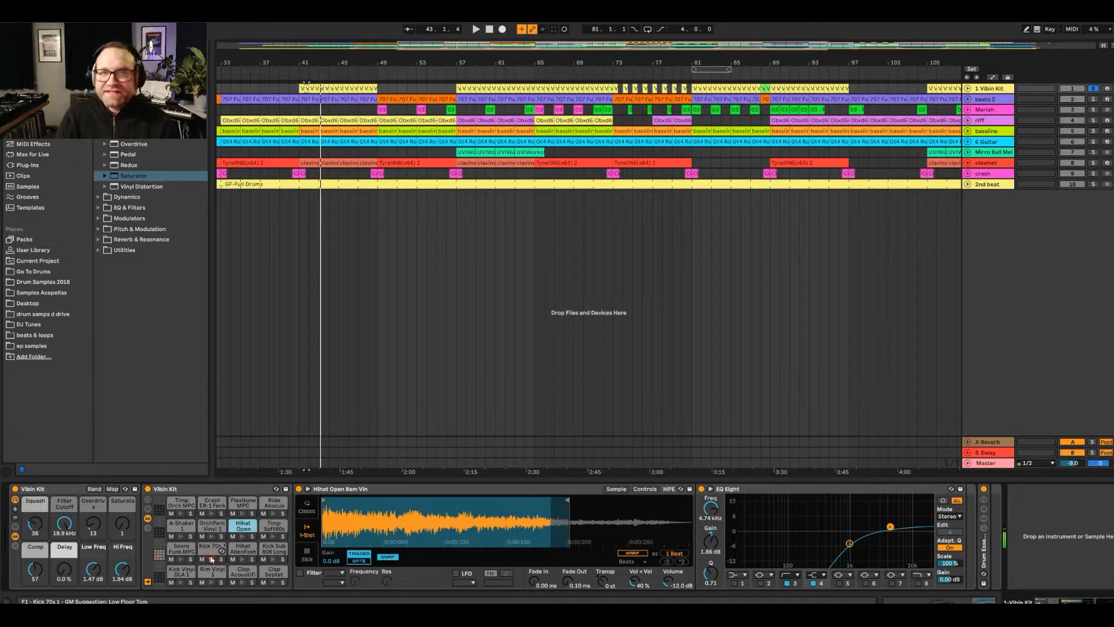
left_click(242, 535)
left_click(241, 537)
left_click(242, 538)
left_click(241, 537)
left_click(241, 537)
key("space")
left_click(182, 537)
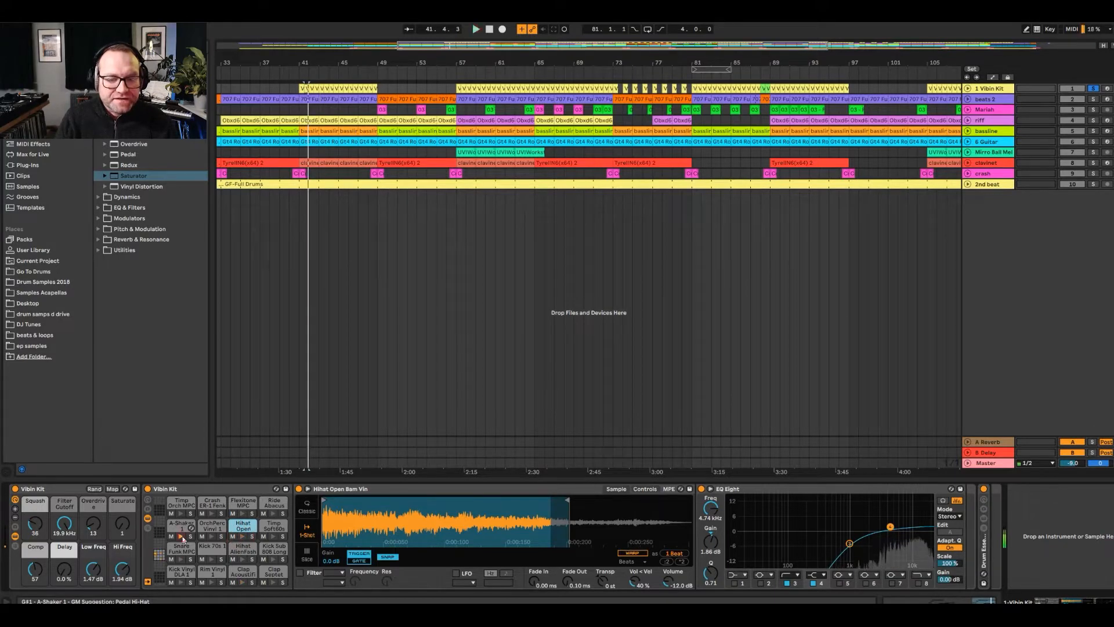
left_click(182, 536)
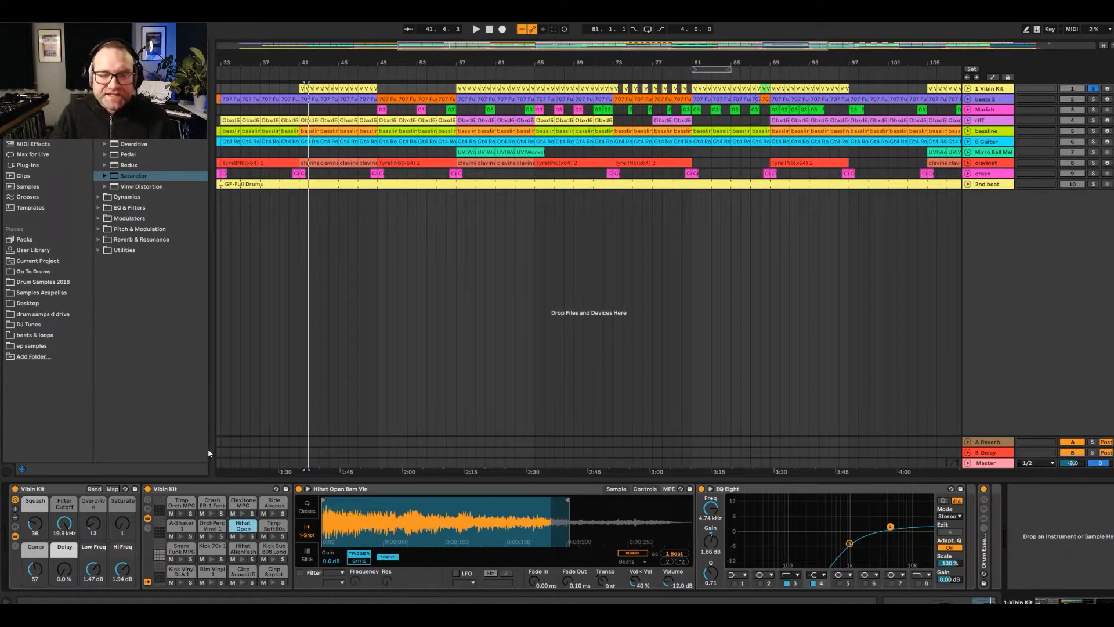
- Play the soloed Vibin Kit and examine its clip's MIDI notes in an enlarged editor, then close the editor
key("space")
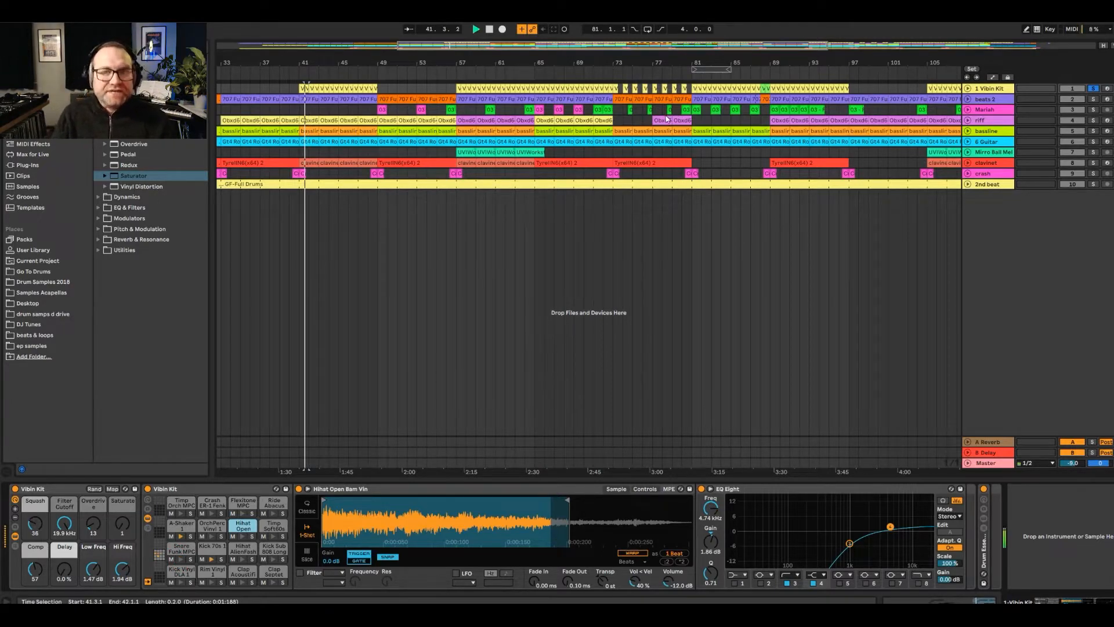
key("shift+Tab")
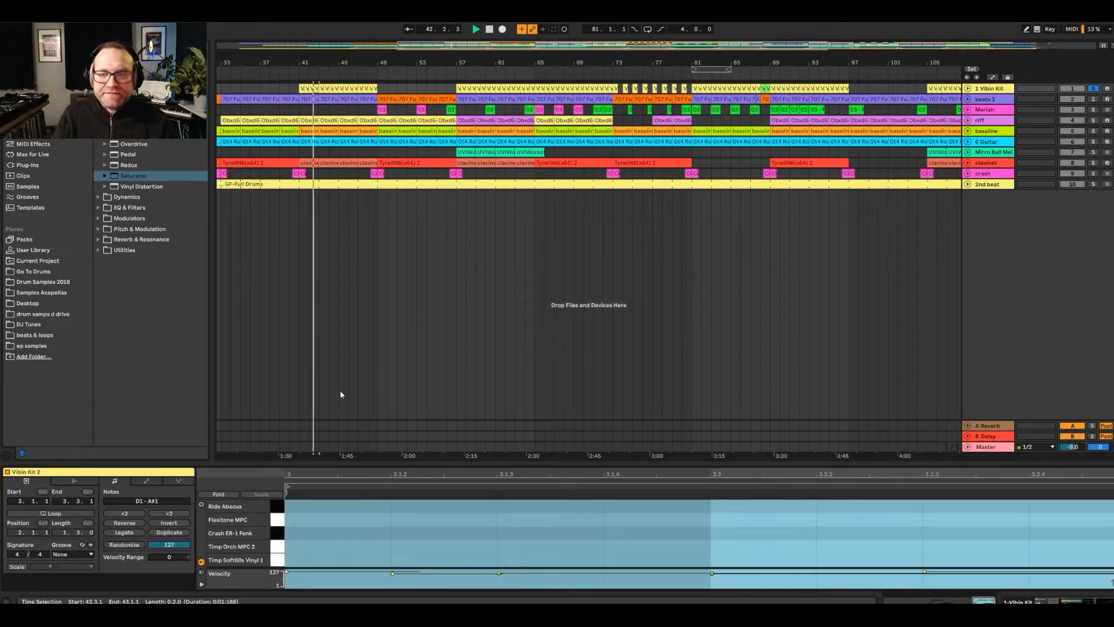
left_click_drag(358, 463, 397, 184)
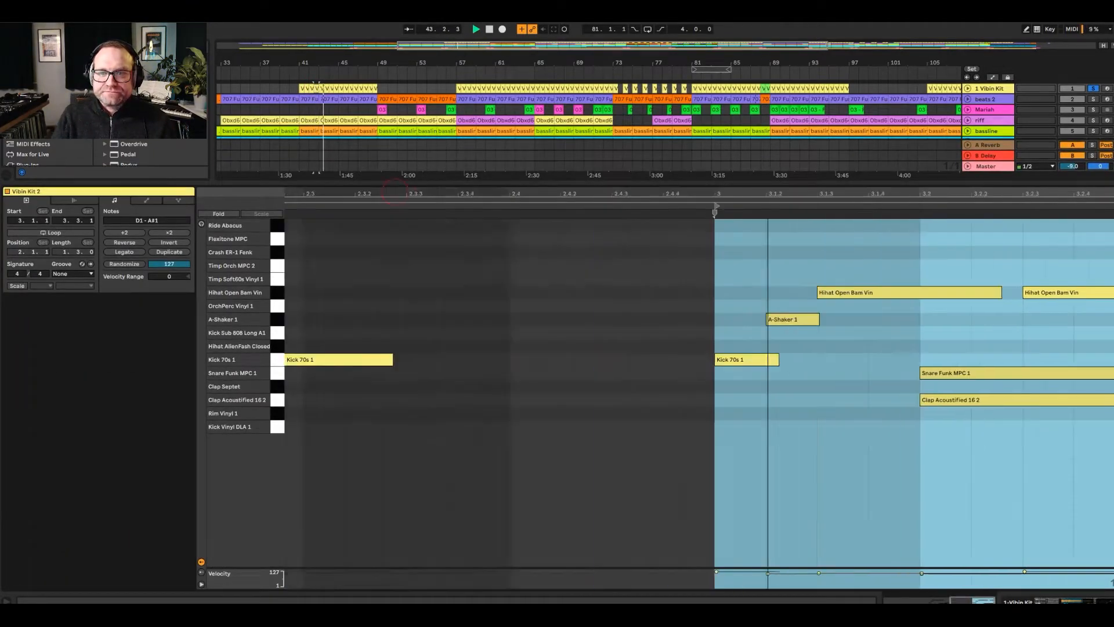
key("minus")
left_click(986, 415)
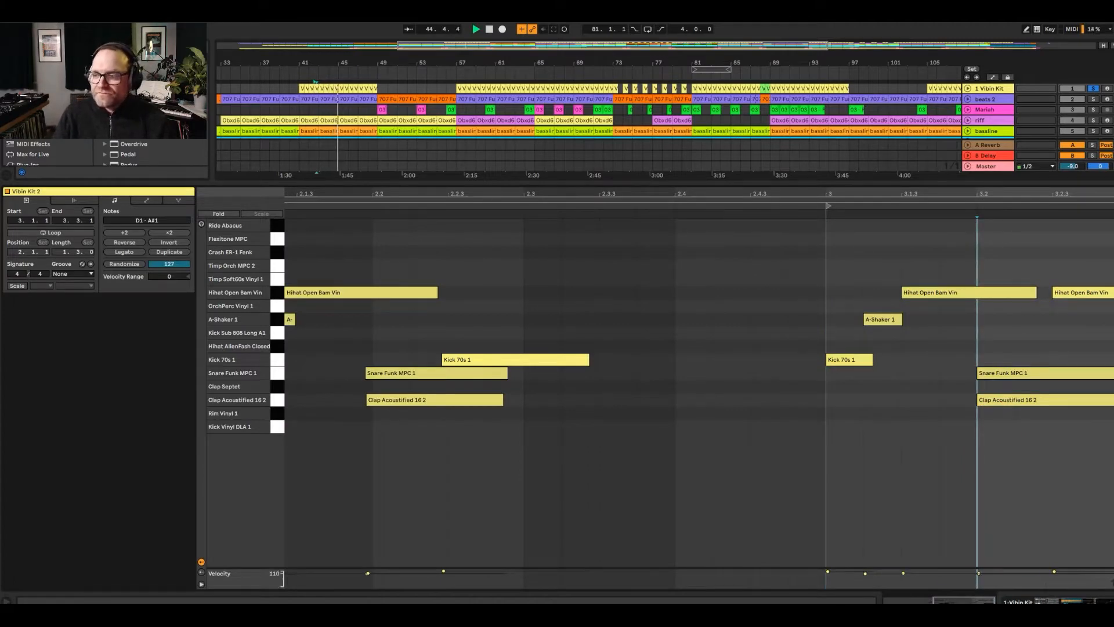
left_click(1111, 601)
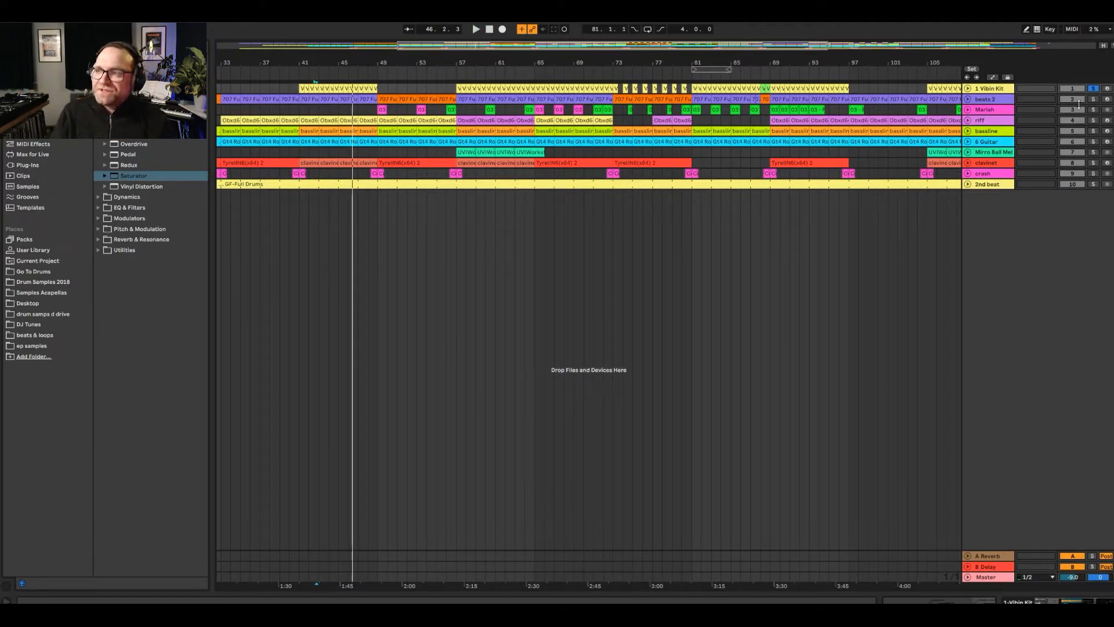
- Expand and solo the beats 2 track, show its 707 Funky Beans Kit devices and play it from bar 33
left_click(967, 99)
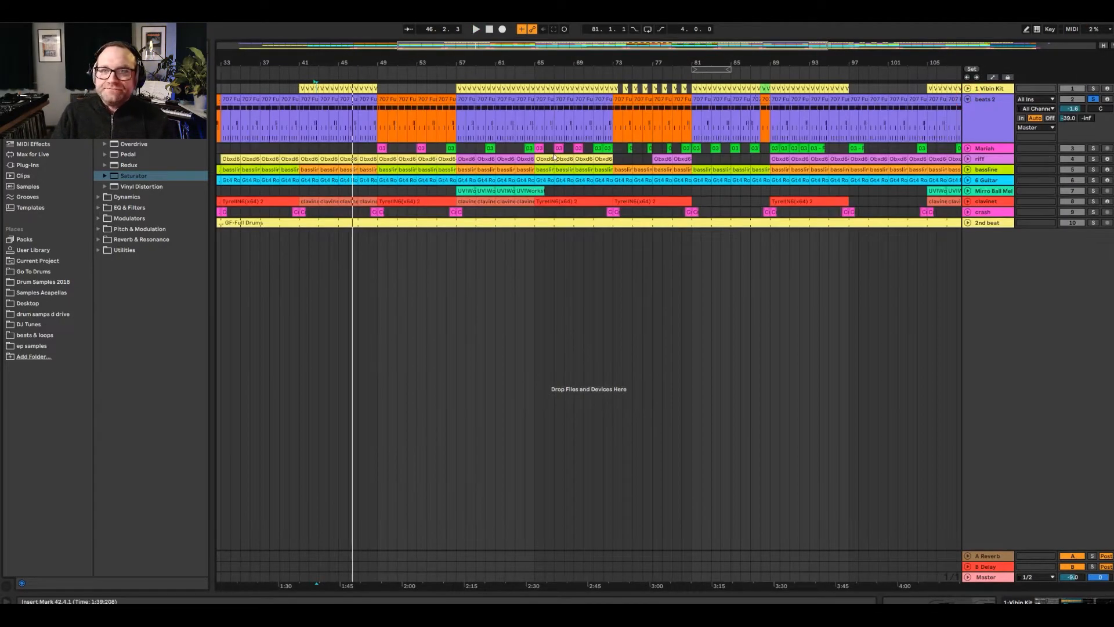
key("space")
left_click(269, 101)
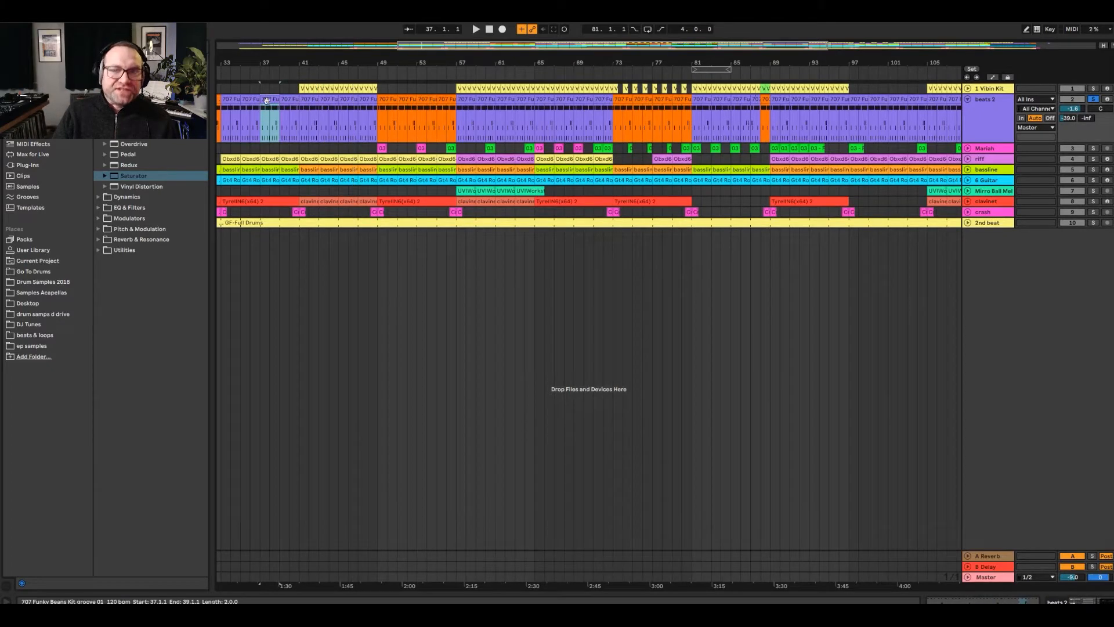
left_click(1077, 601)
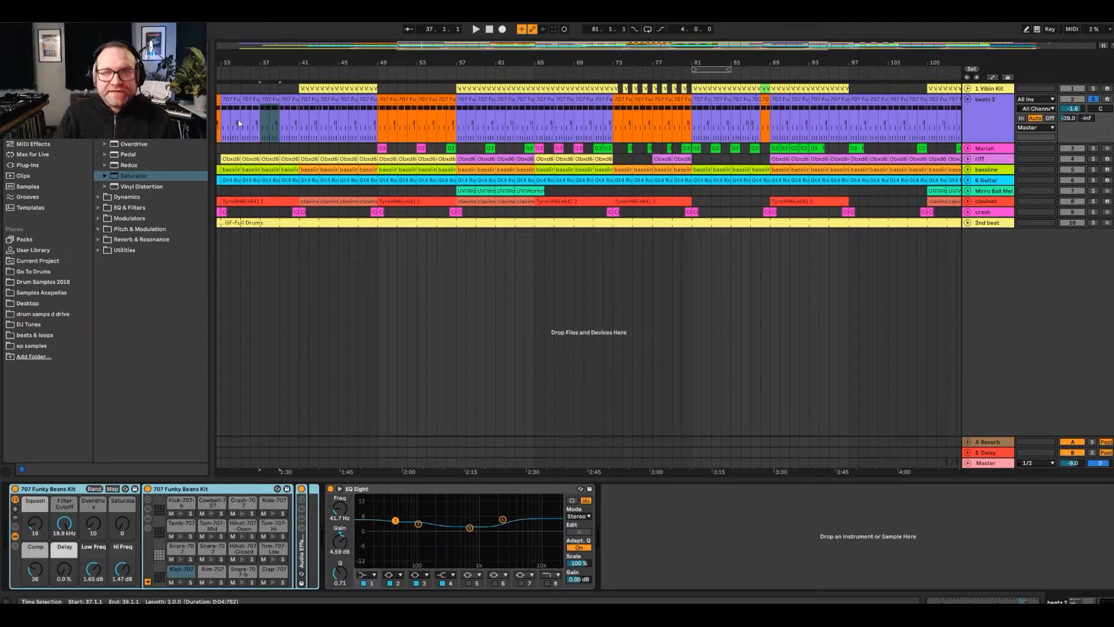
left_click(223, 121)
key("space")
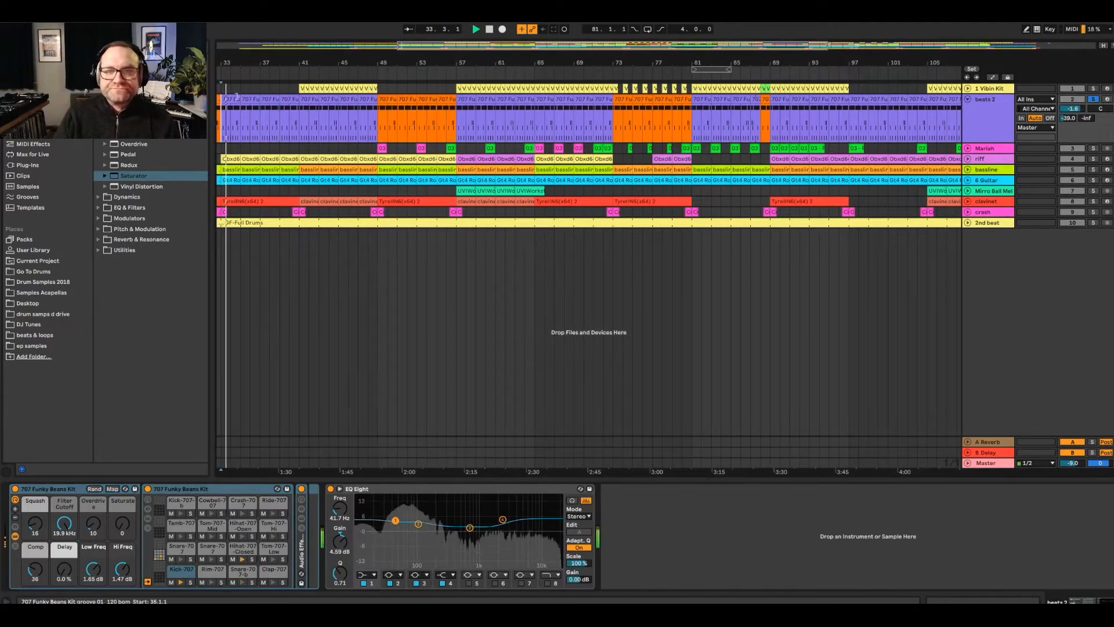
- Open the beats 2 clip at bar 33 and examine its drum notes in an enlarged note editor
double_click(233, 99)
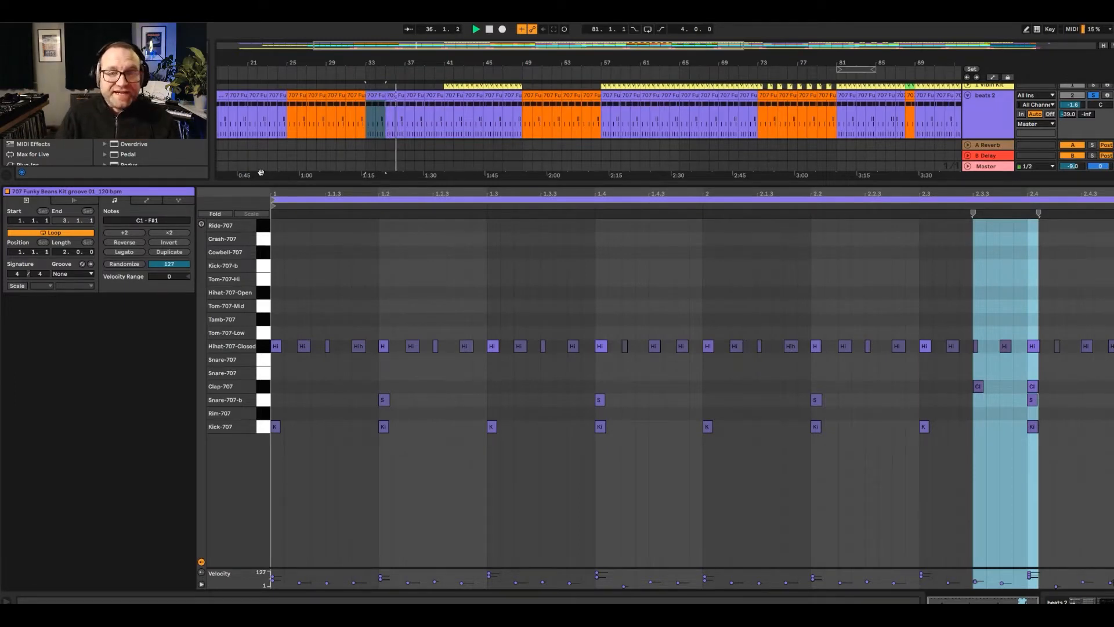
left_click(959, 441)
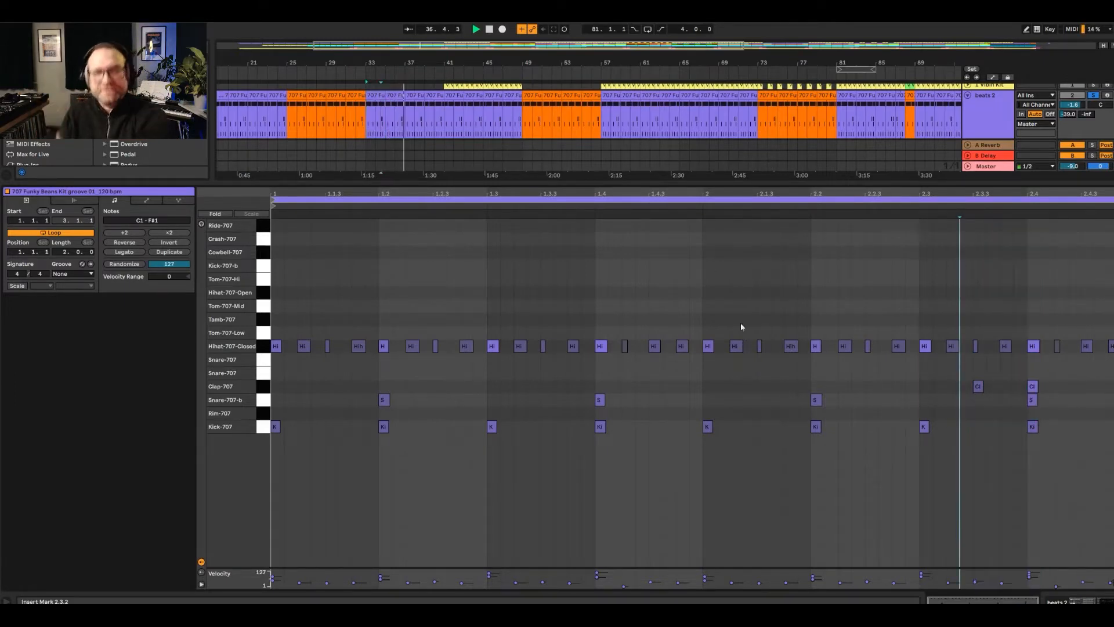
left_click_drag(464, 183, 464, 364)
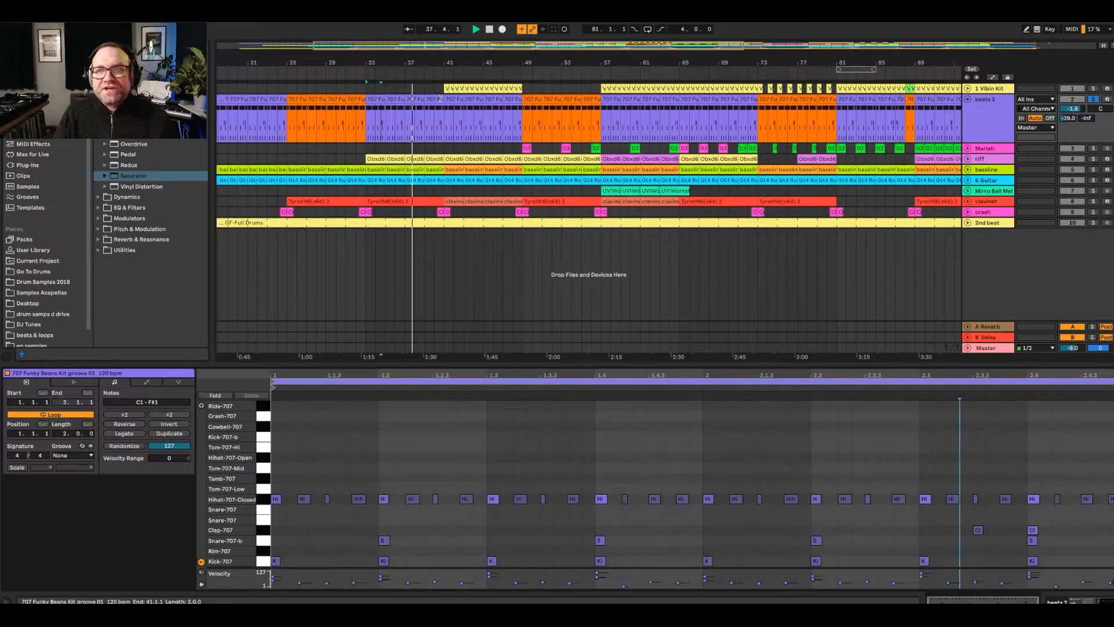
- Solo Vibin Kit together with beats 2 and listen to the combined drums from bar 41
left_click(445, 89)
left_click(1092, 89)
key("space")
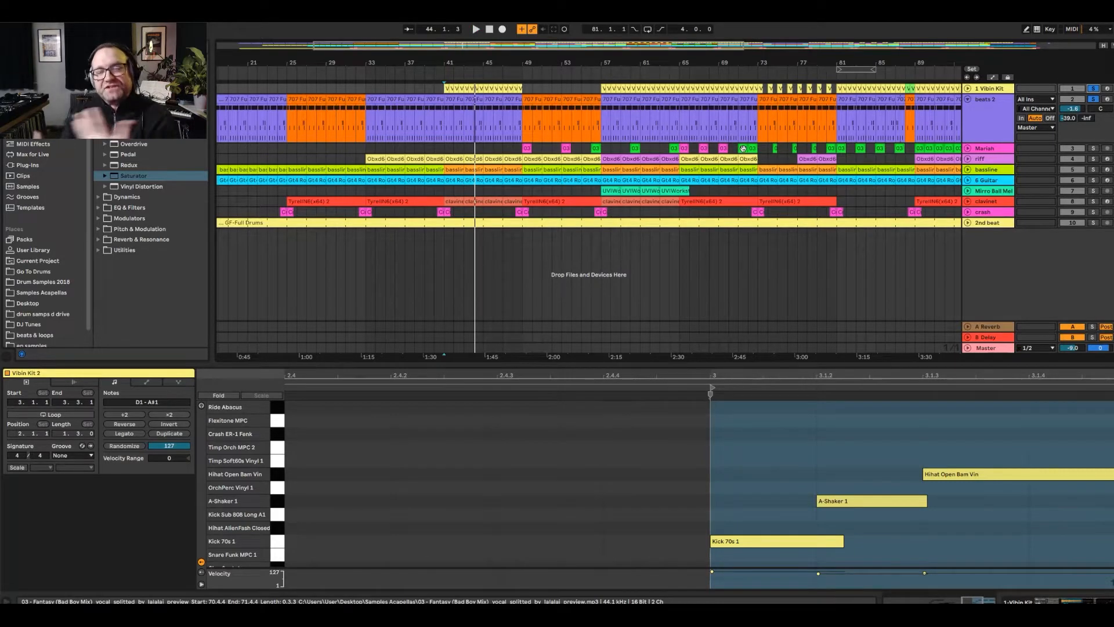
- Solo only the 2nd beat track and play its GF-Full Drums clip from about bar 41
left_click(1092, 222)
key("space")
left_click(450, 222)
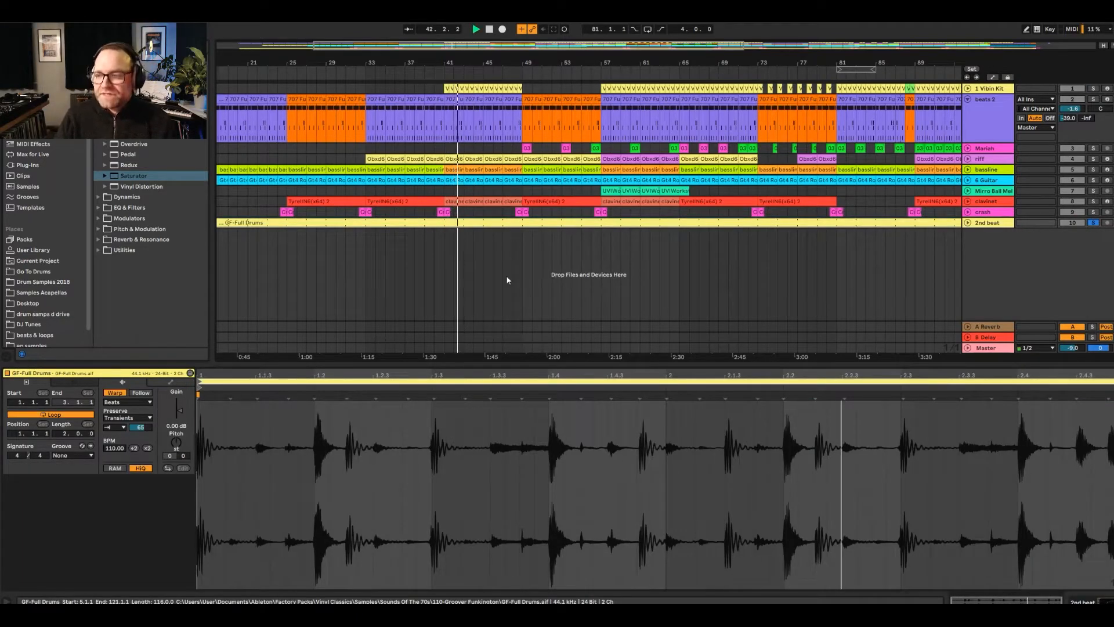
- Show the 2nd beat track's EQ Eight and raise its low-cut filter to 344 Hz
key("shift+Tab")
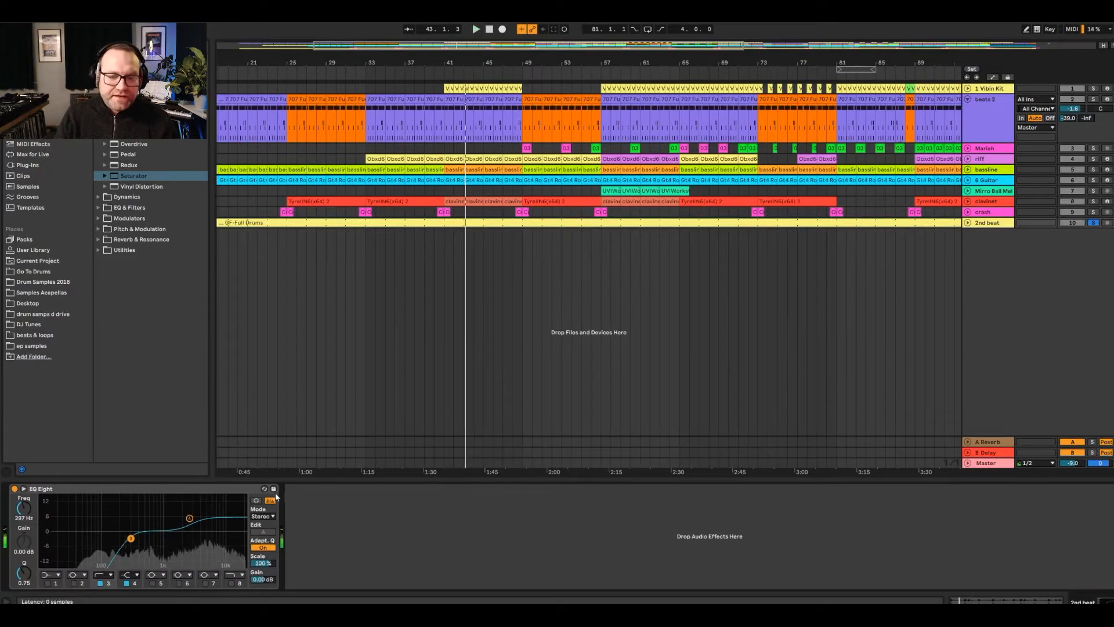
left_click_drag(130, 538, 135, 537)
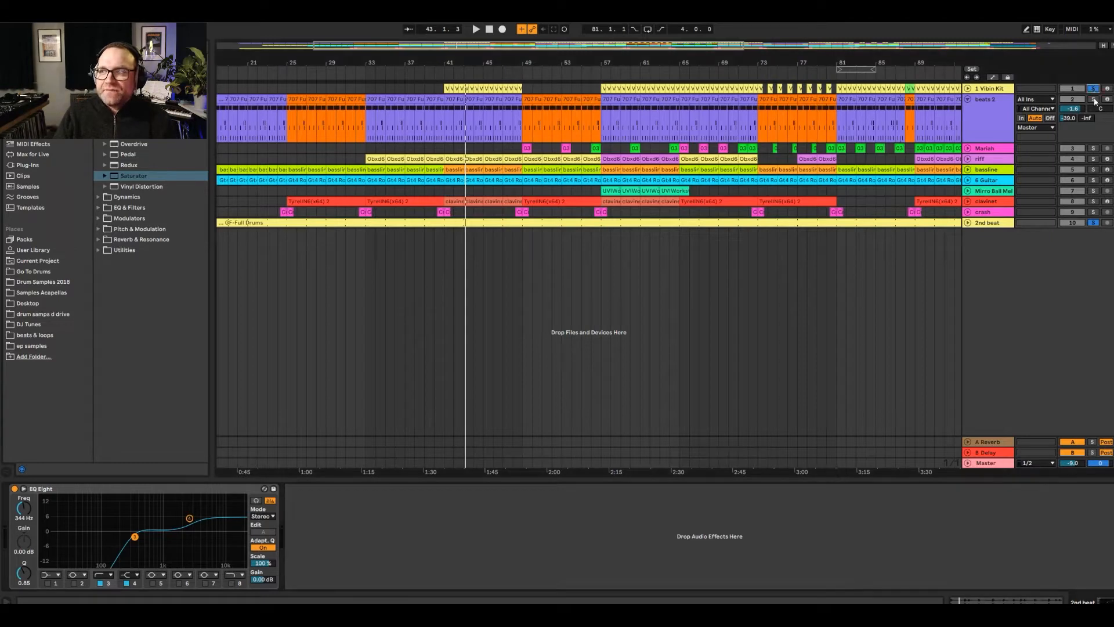
- Listen to Vibin Kit, beats 2 and 2nd beat soloed together from bar 41
key("space")
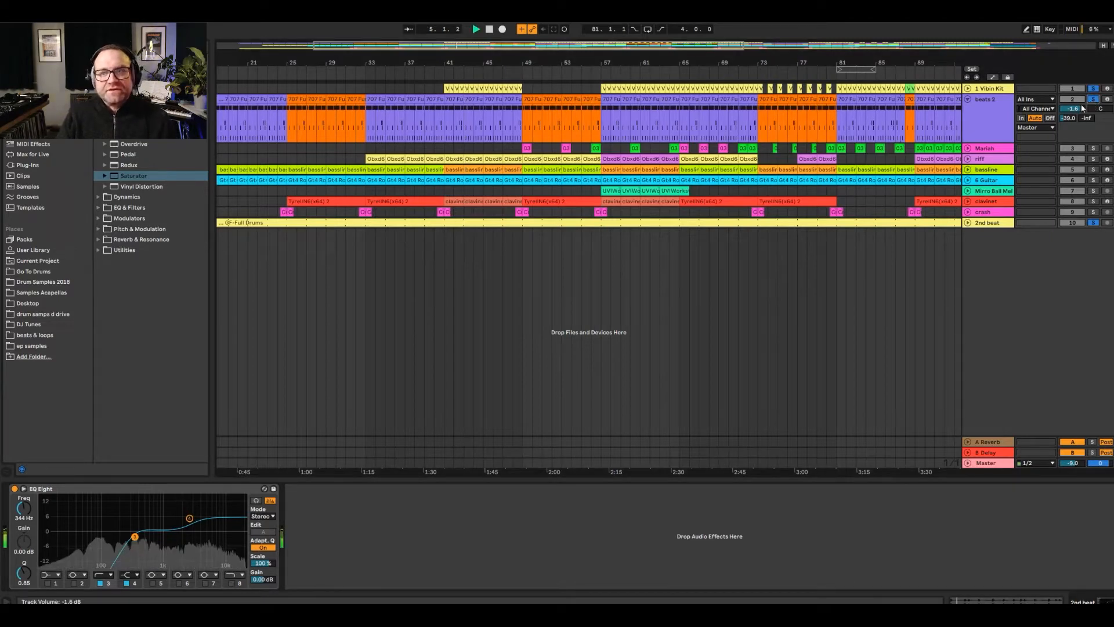
left_click(443, 236)
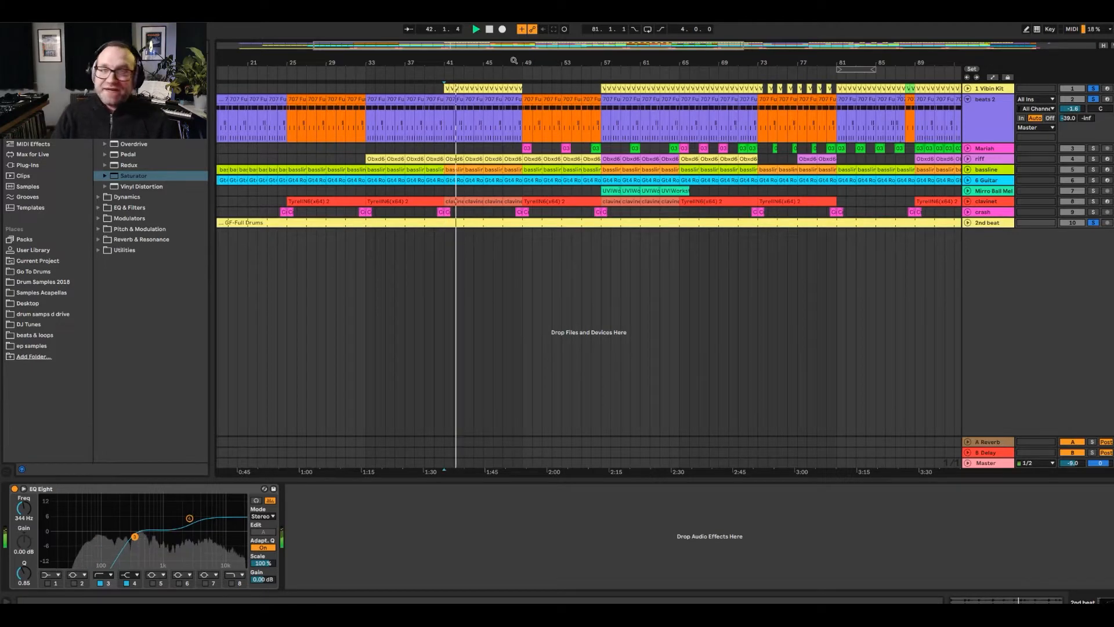
left_click_drag(514, 60, 514, 44)
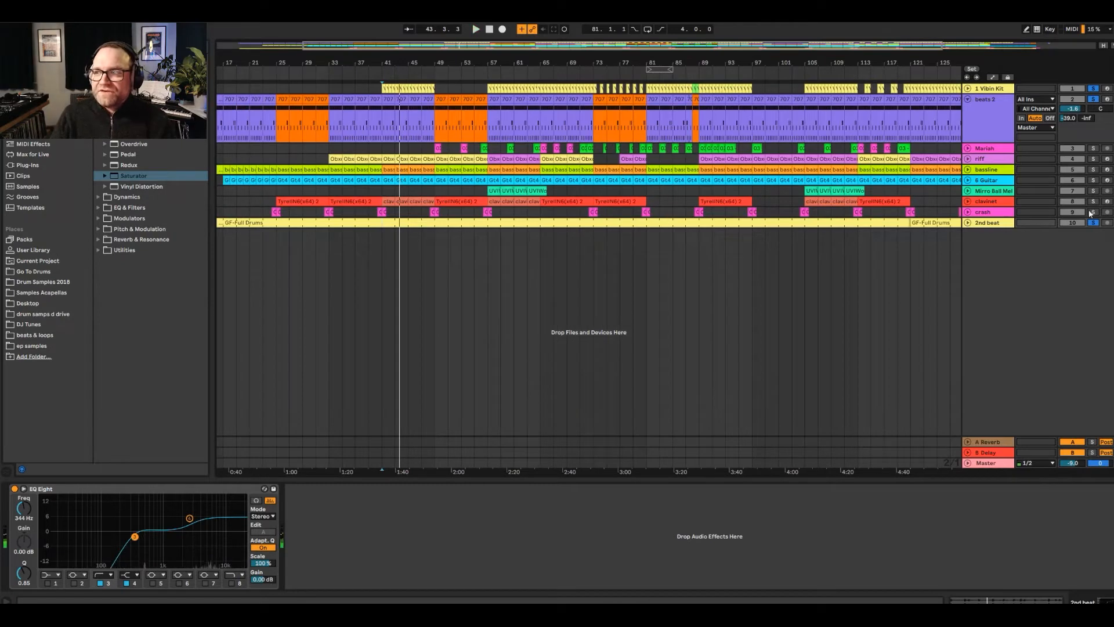
- Open the Crash EDM Type R clip at bar 41, listen to the crash track soloed and select that track
left_click(383, 213)
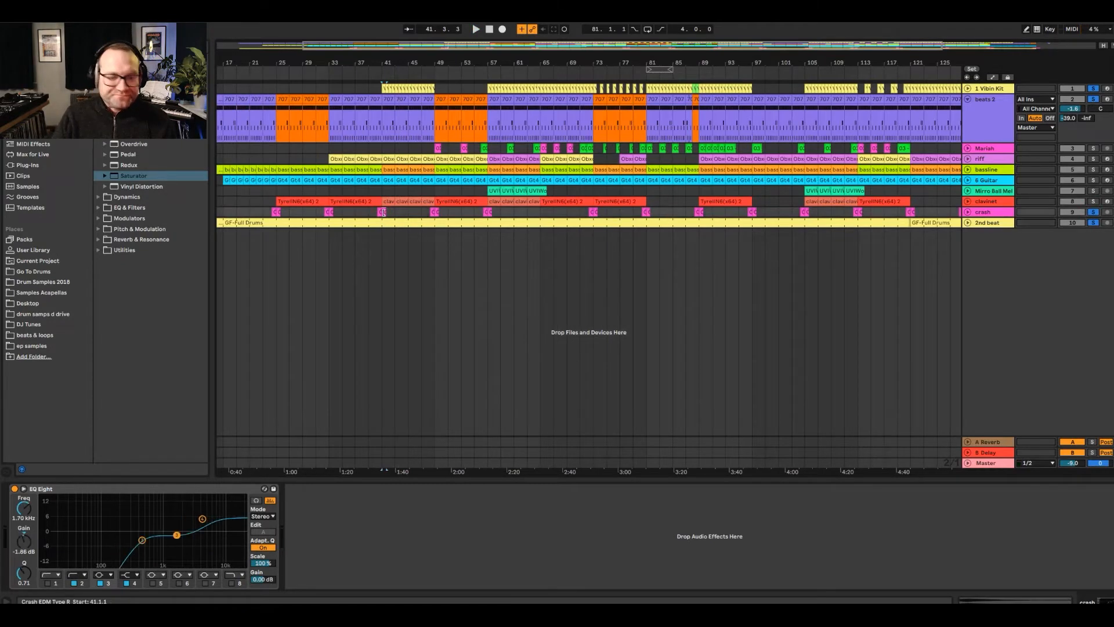
double_click(383, 212)
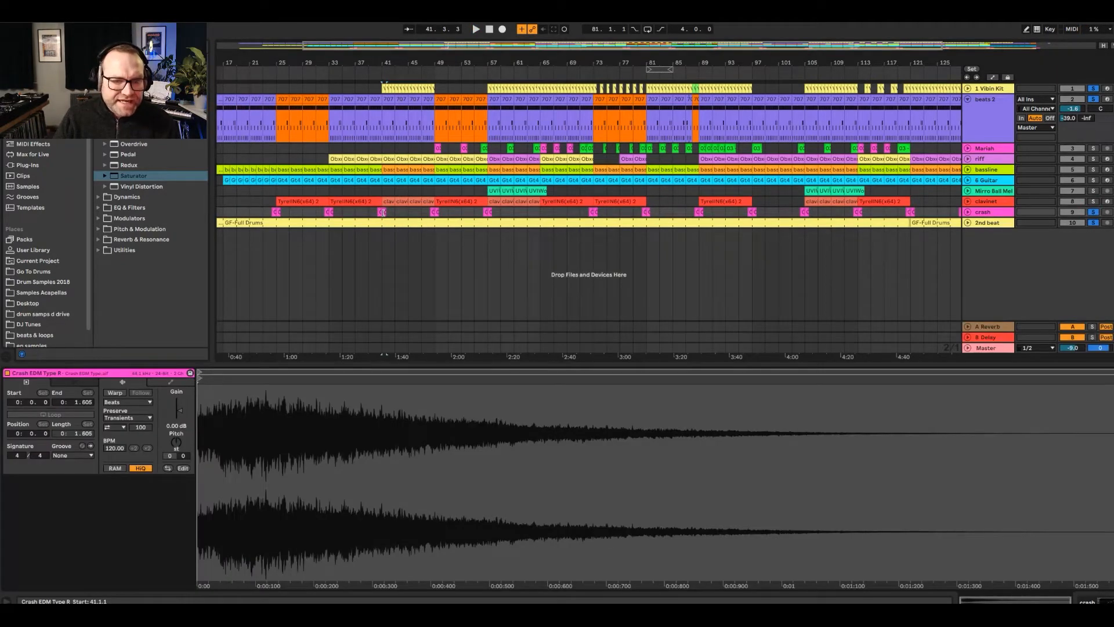
key("space")
left_click(1093, 212)
key("space")
key("space")
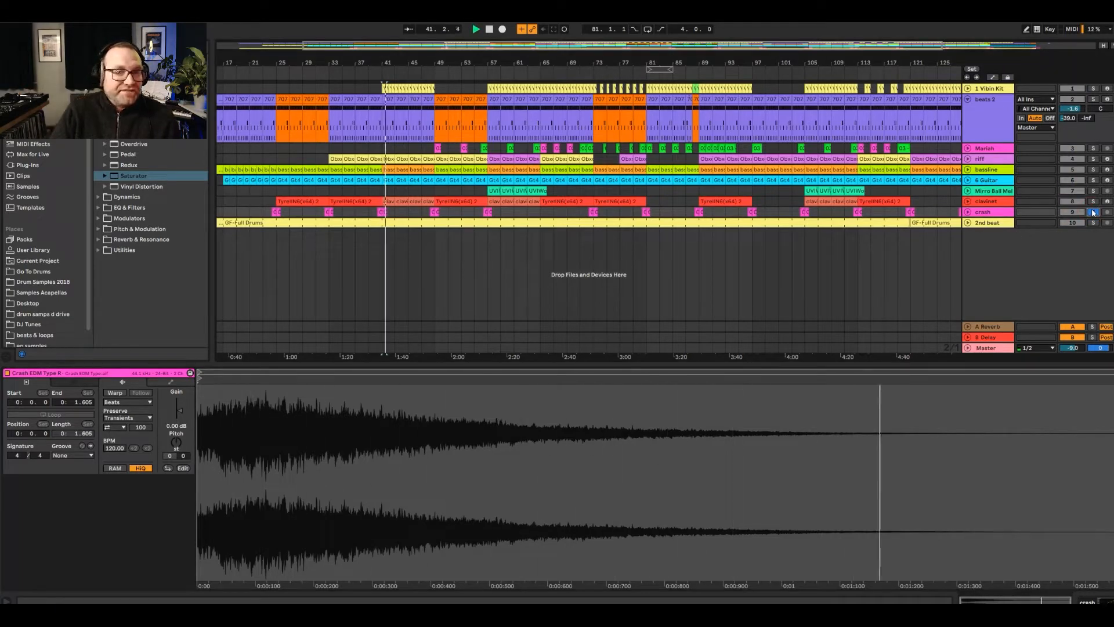
left_click(990, 213)
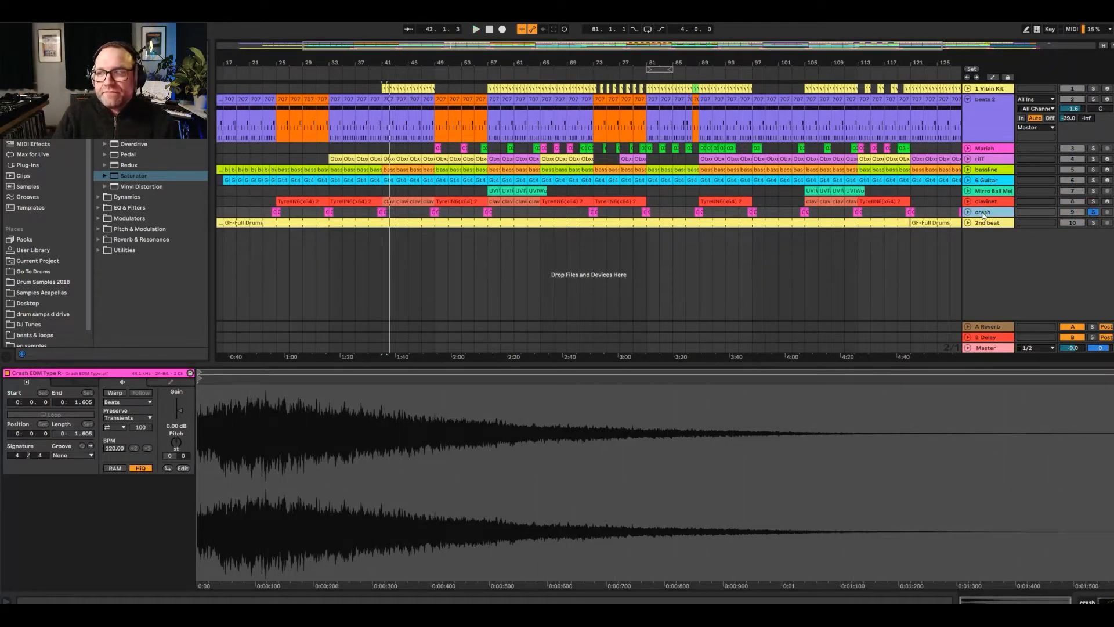
- Turn off the crash track's solo and fold the beats 2 track to its compact height
left_click(1094, 212)
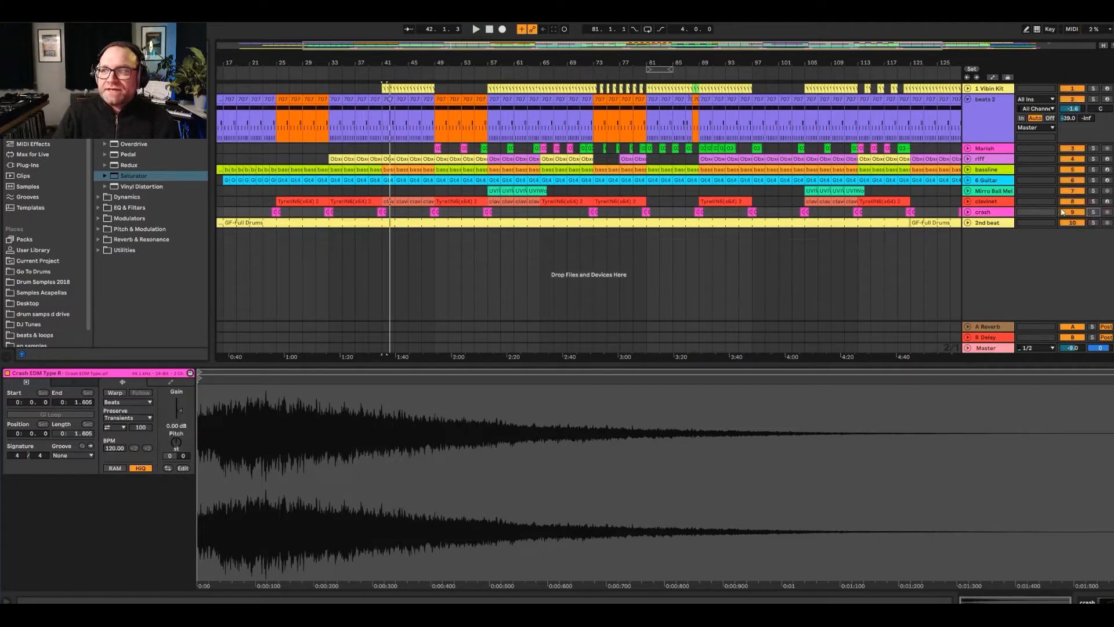
left_click(967, 99)
left_click(987, 110)
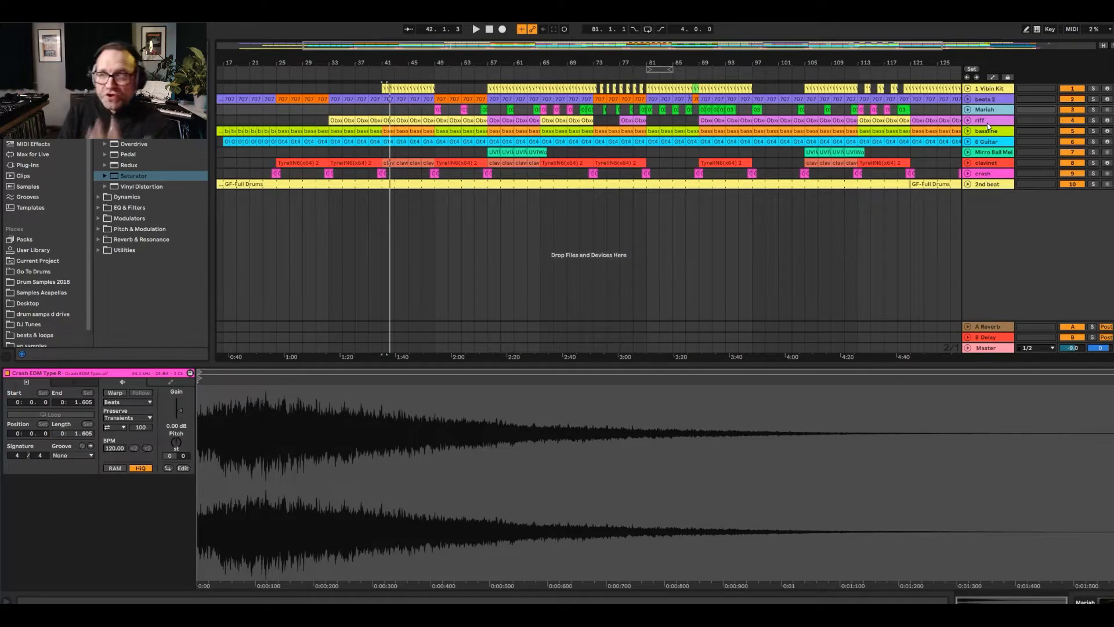
- Arm the clavinet track and show its Tyrell N6 synth window, moved clear of the arrangement's tracks
left_click(989, 163)
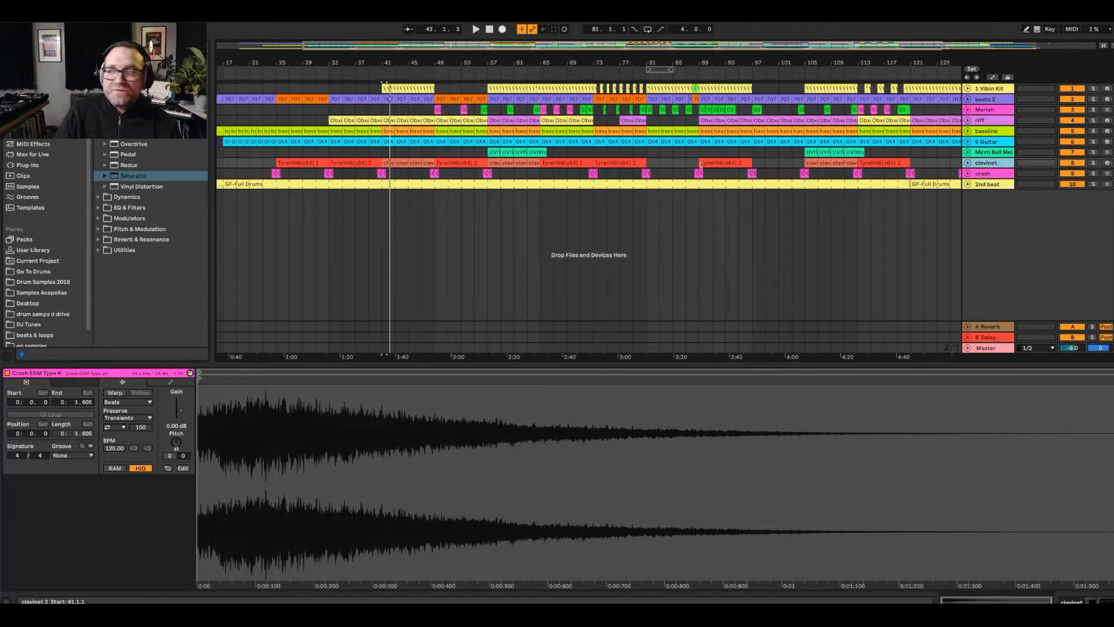
left_click(1106, 164)
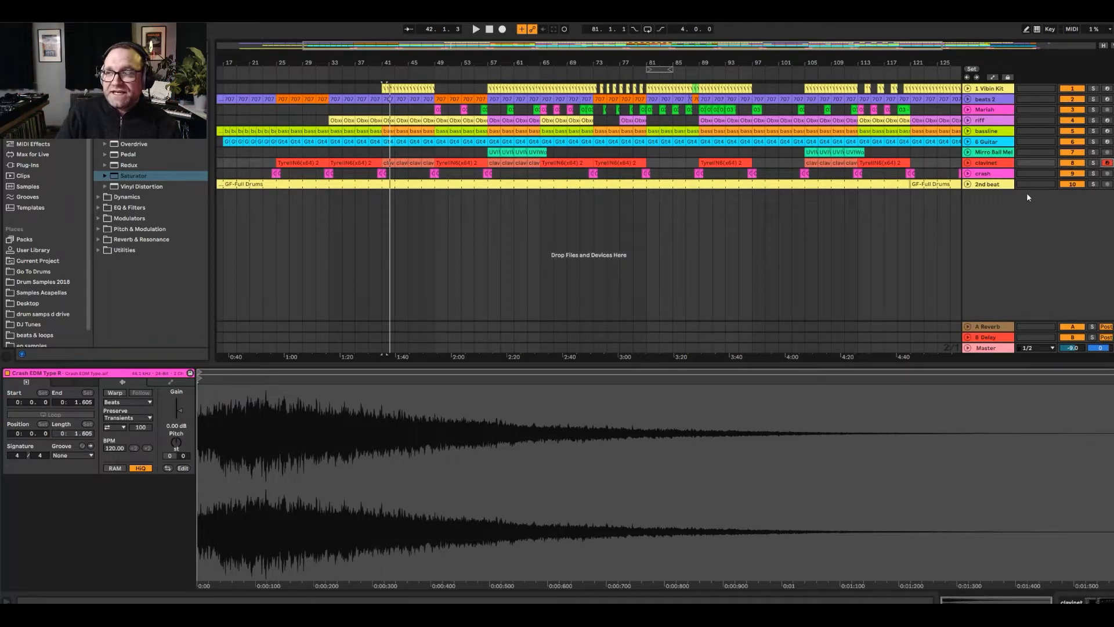
left_click(996, 166)
left_click(1092, 599)
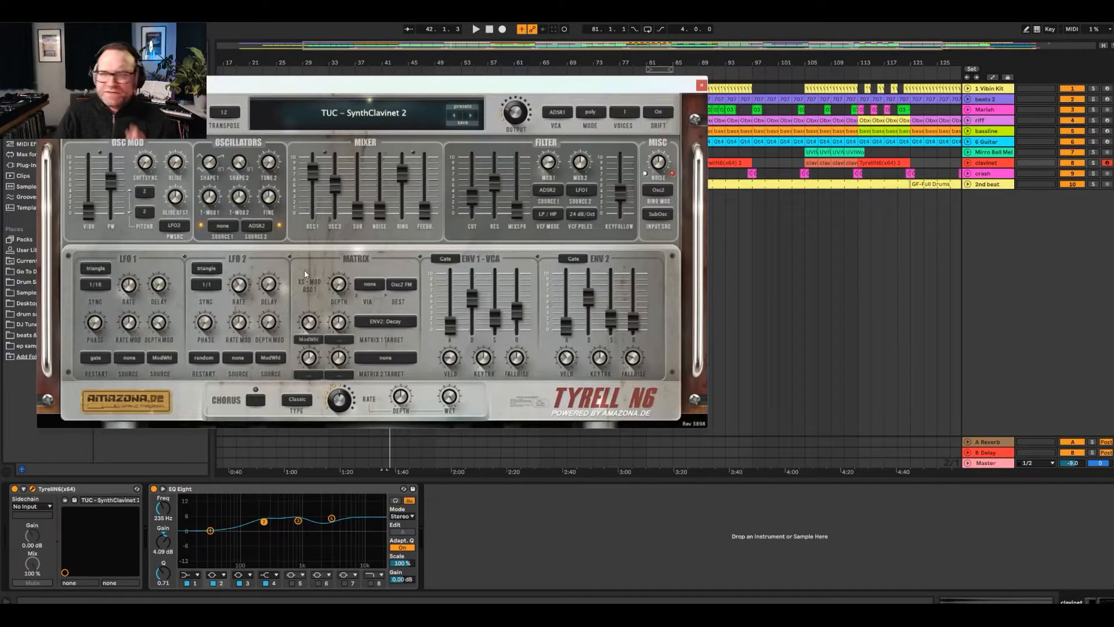
left_click_drag(360, 91, 658, 266)
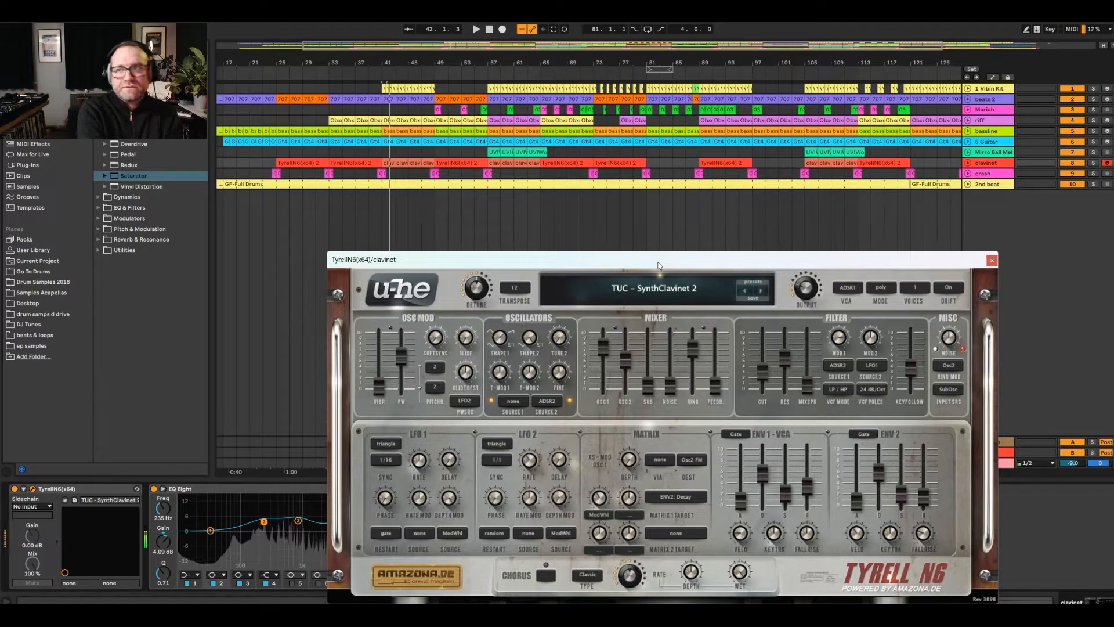
- Open the clavinet's TyrellN6(x64) 2 clip at bar 33, close the synth window and enlarge the clip's notes
double_click(341, 164)
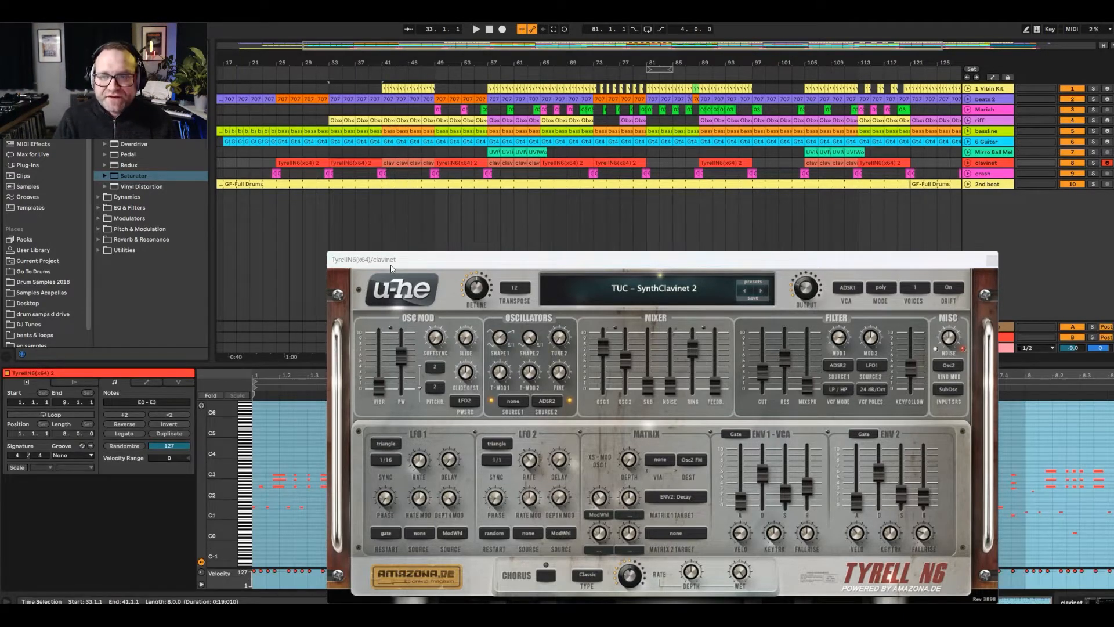
left_click(991, 260)
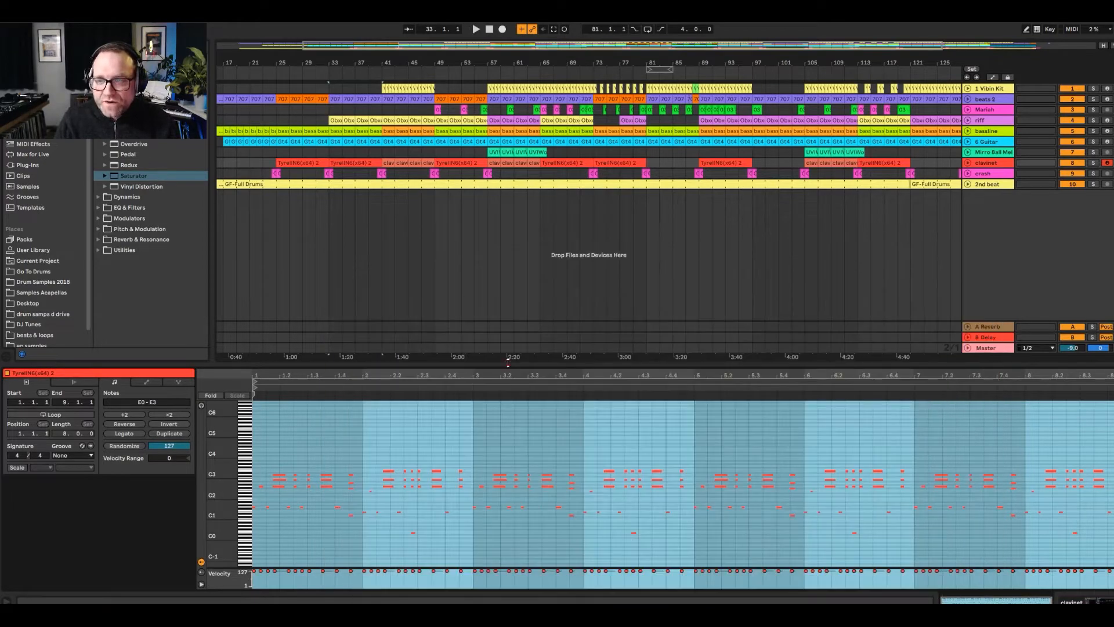
left_click_drag(508, 362, 508, 140)
left_click_drag(244, 377, 278, 377)
left_click_drag(208, 386, 216, 386)
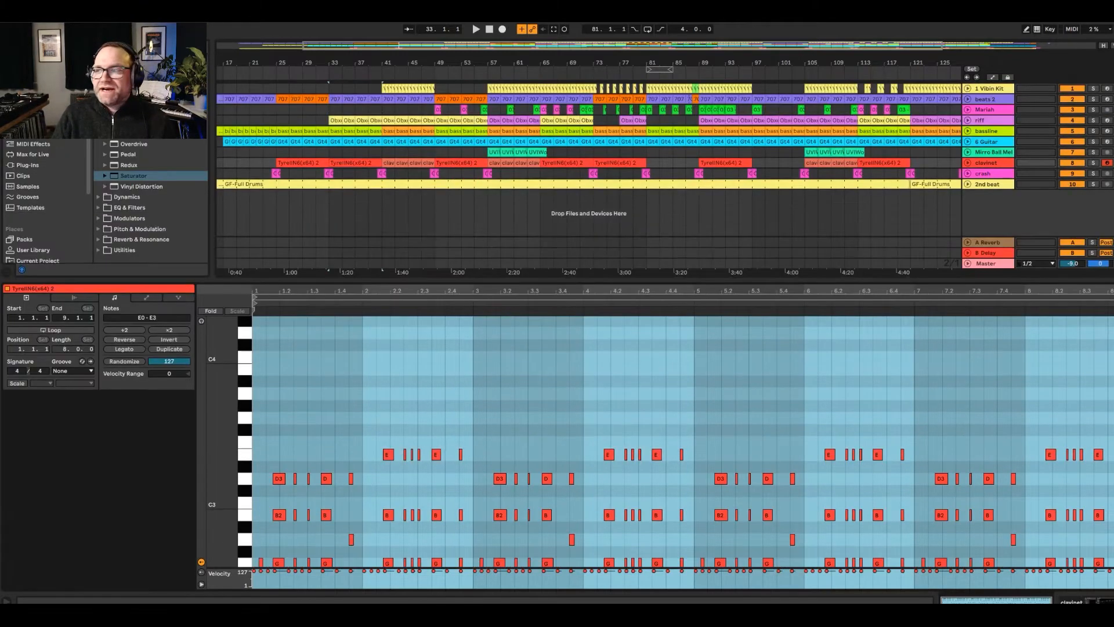
- Solo the clavinet track and play it from bar 33 while examining the clip's lower notes
left_click(1092, 162)
key("space")
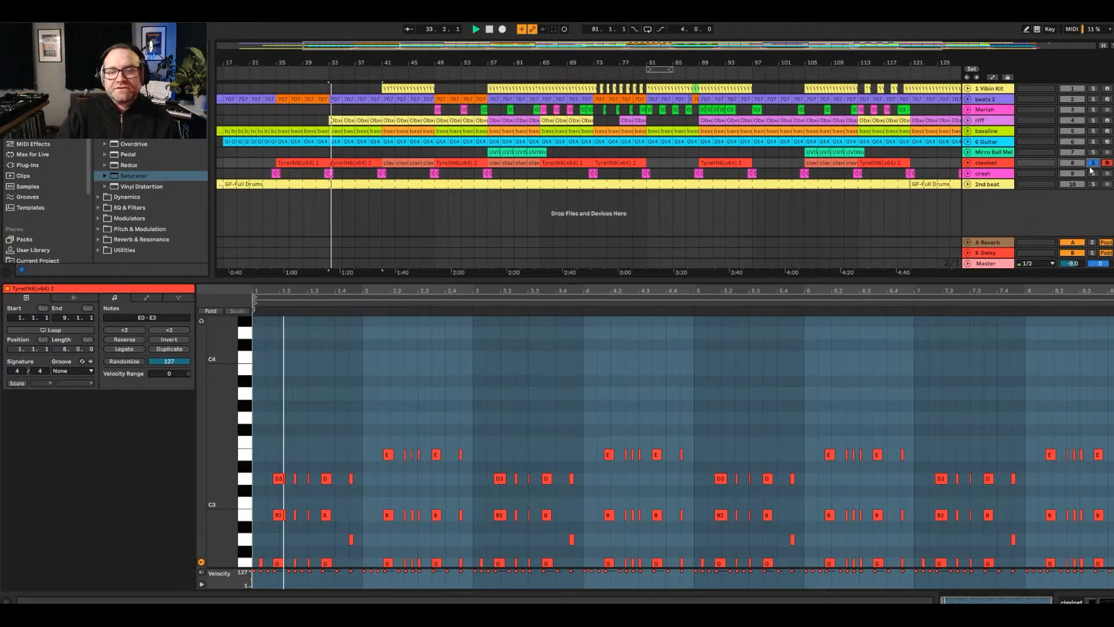
scroll(472, 423, "down", 3)
scroll(471, 423, "down", 1)
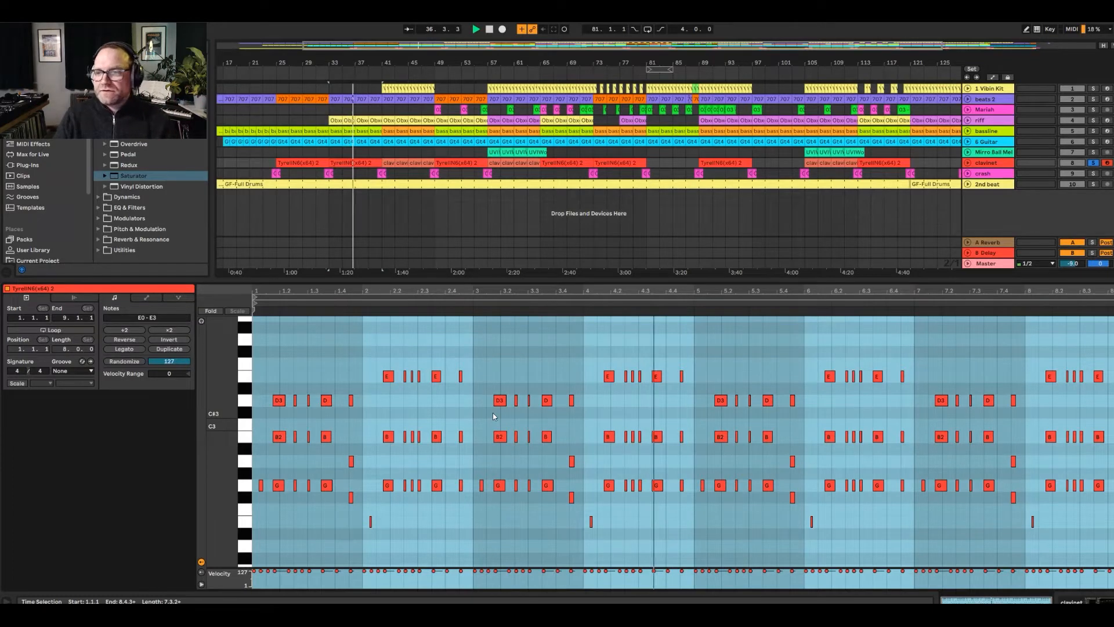
- Listen to the soloed clavinet from about bars 45 and 37, opening its clip at bar 46, and stop playback
left_click(413, 184)
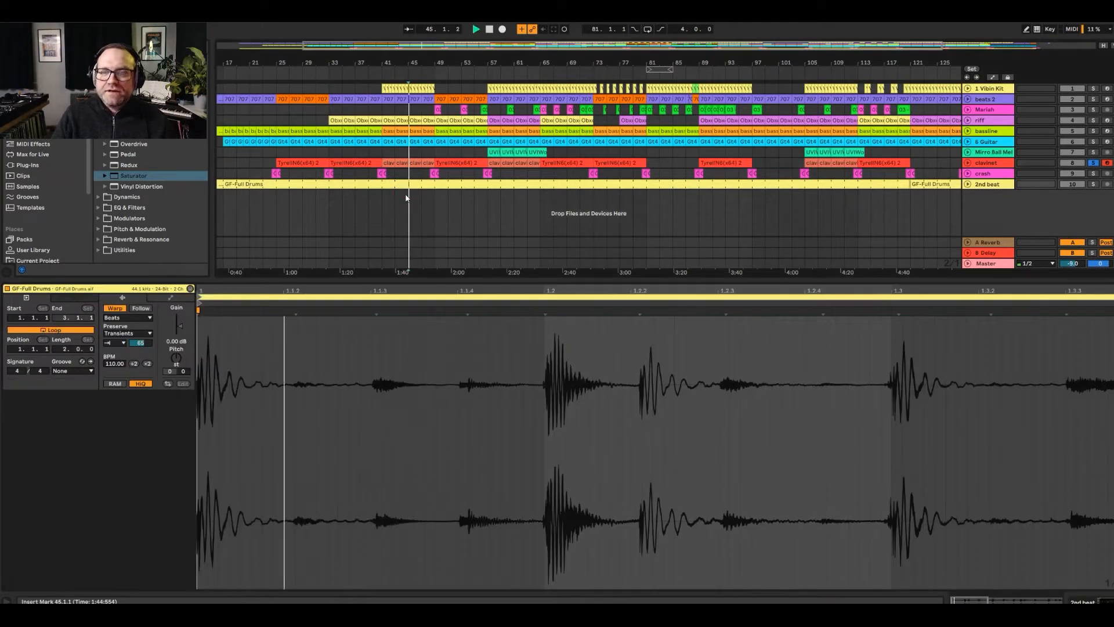
left_click(415, 163)
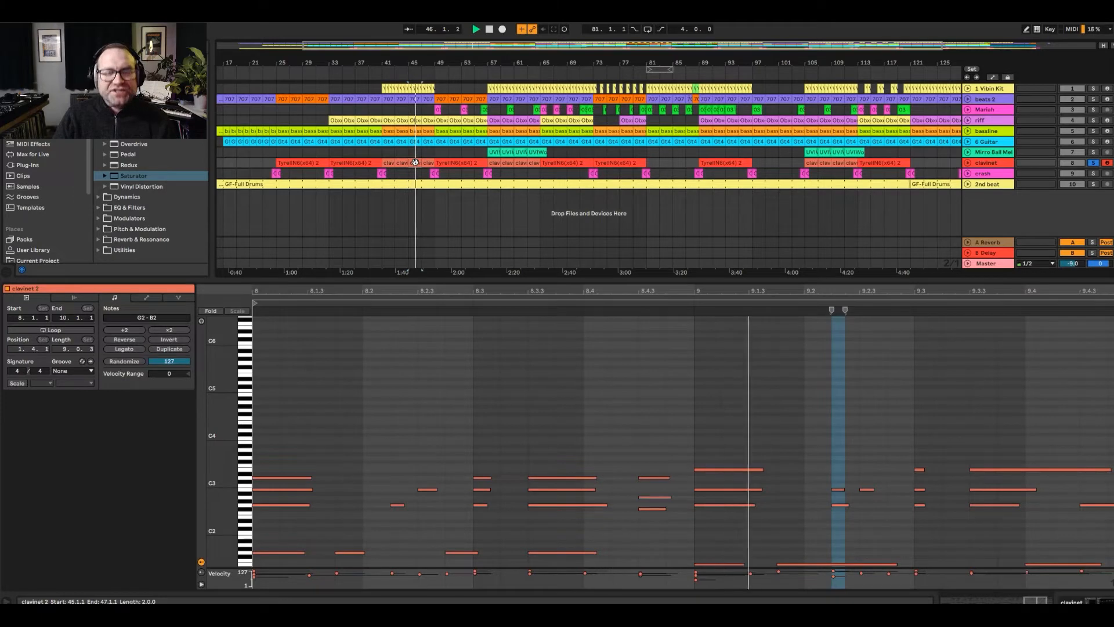
left_click(356, 183)
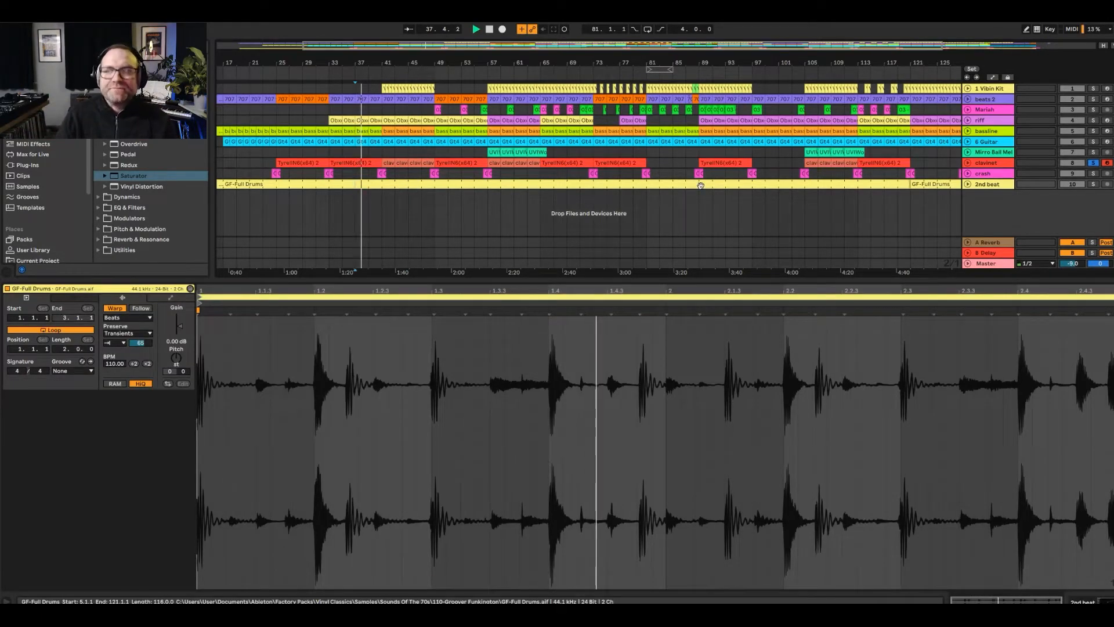
key("space")
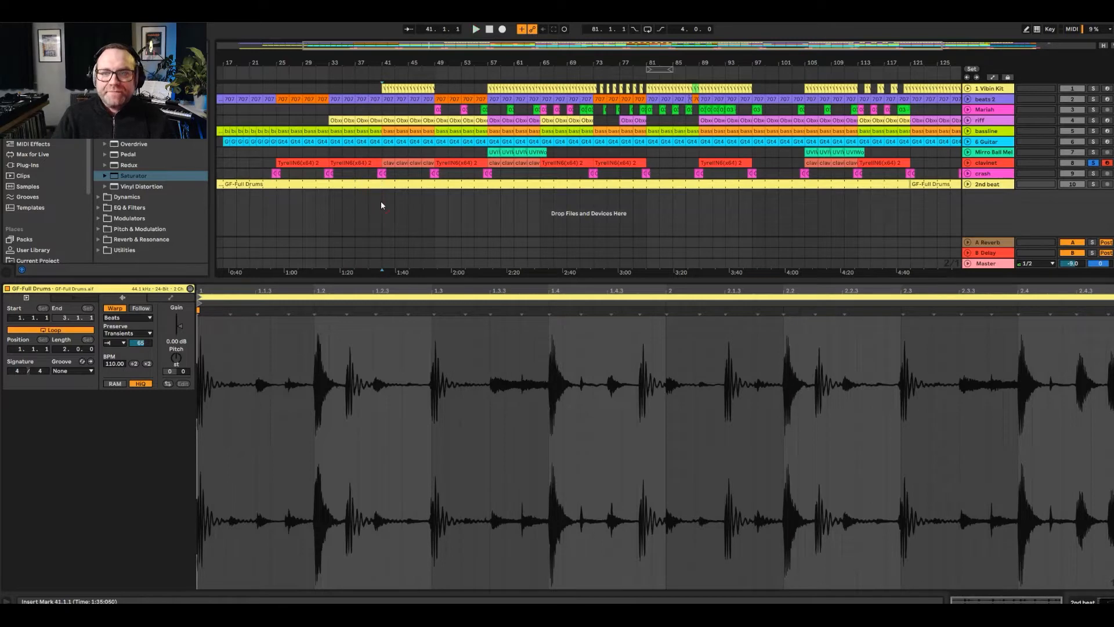
- Play the soloed clavinet clip from bar 41, examine its notes, and open the bassline 7 clip at the same bar
left_click(388, 163)
key("space")
scroll(391, 423, "down", 3)
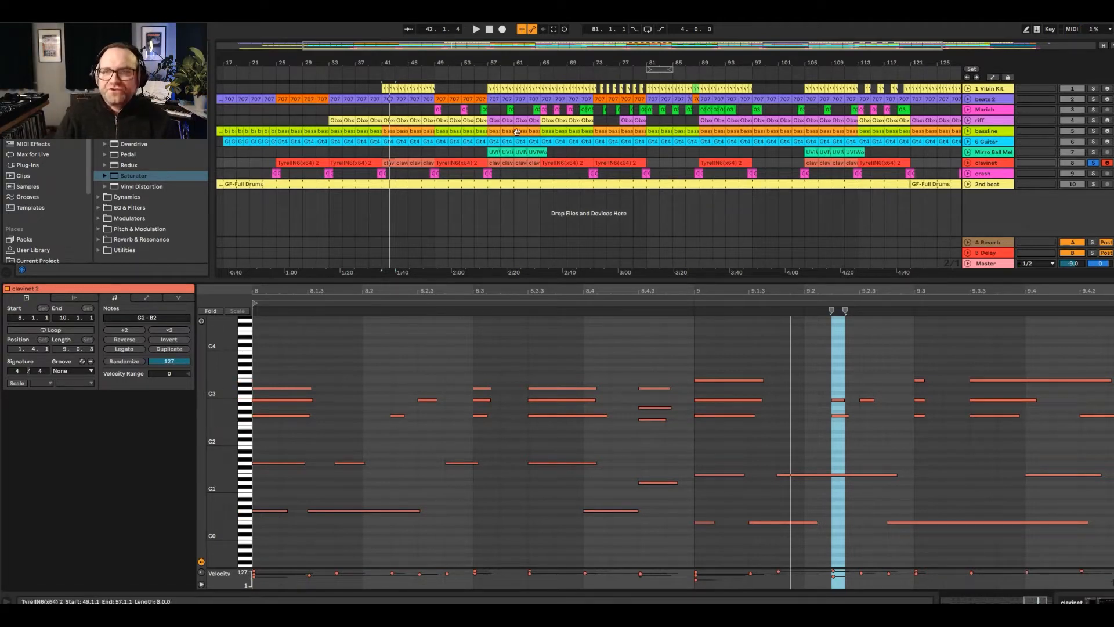
left_click(392, 131)
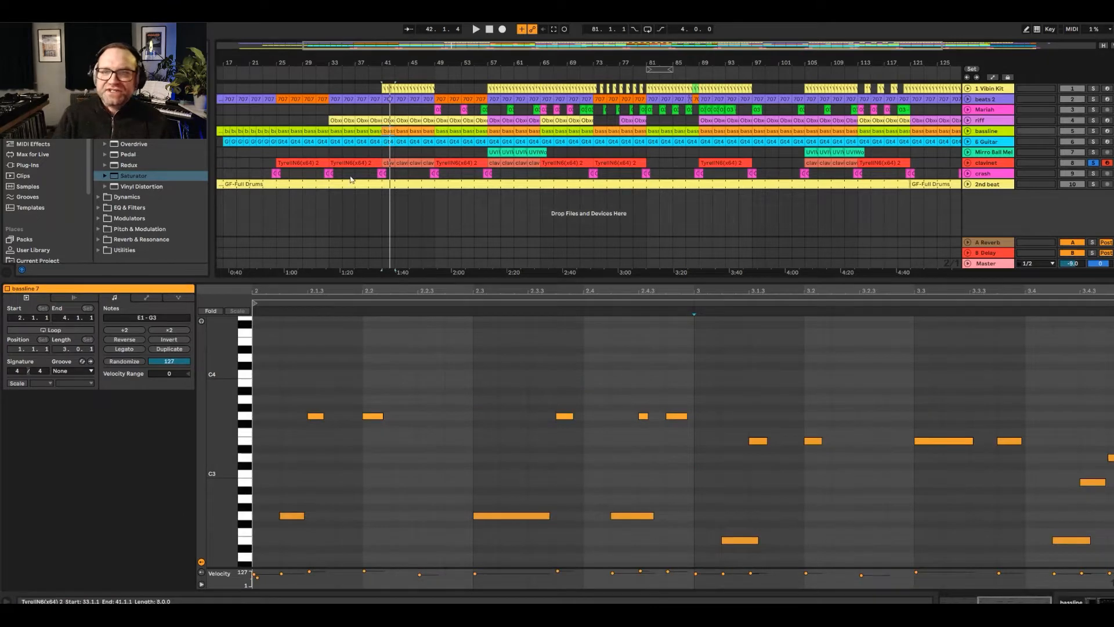
- Listen to the clavinet soloed together with Vibin Kit, beats 2 and 2nd beat from bars 33 and 41
left_click(337, 199)
key("space")
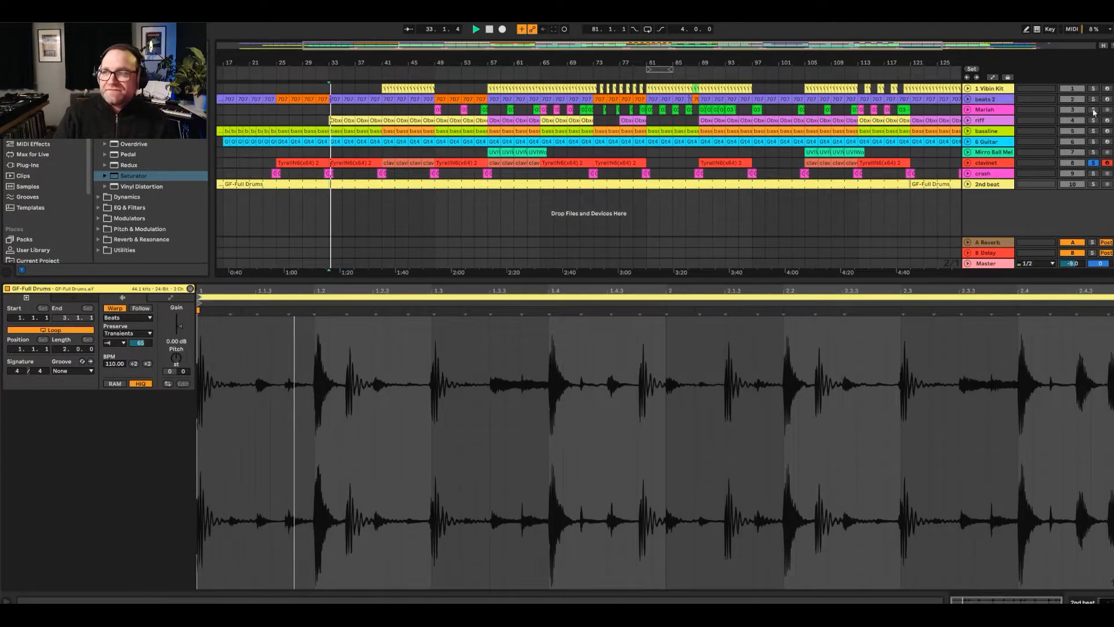
left_click(1092, 99, "ctrl")
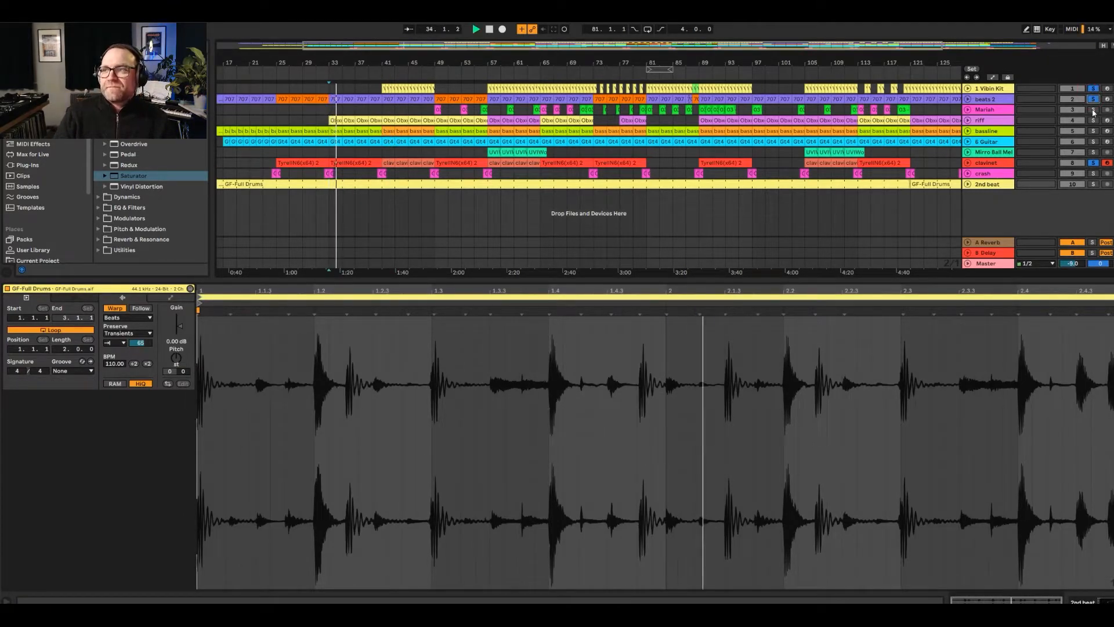
left_click(1093, 184, "ctrl")
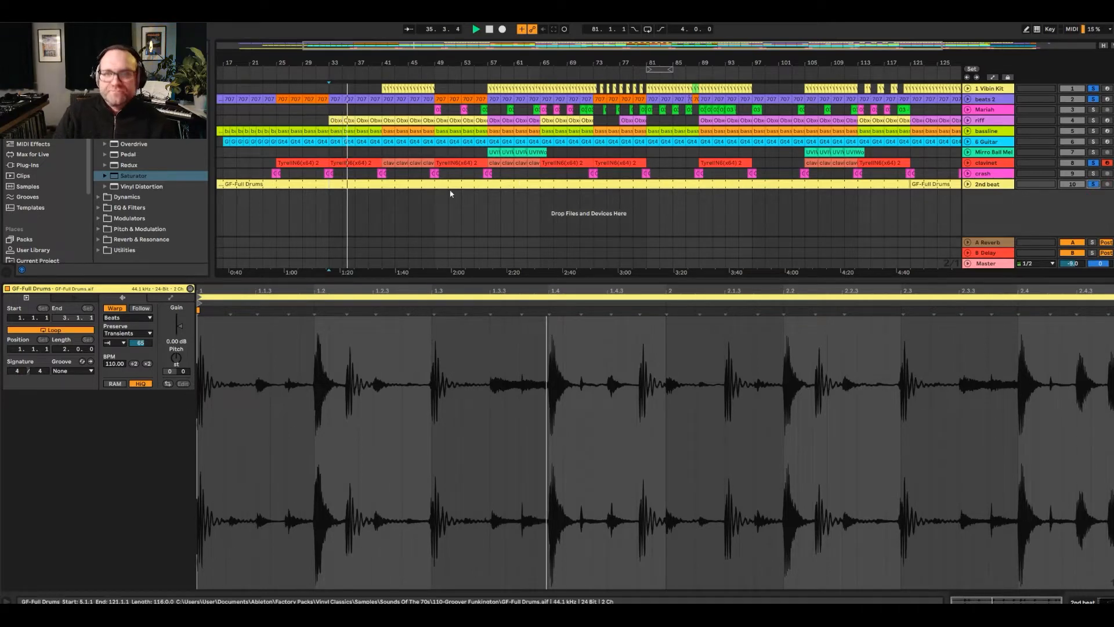
left_click(384, 196)
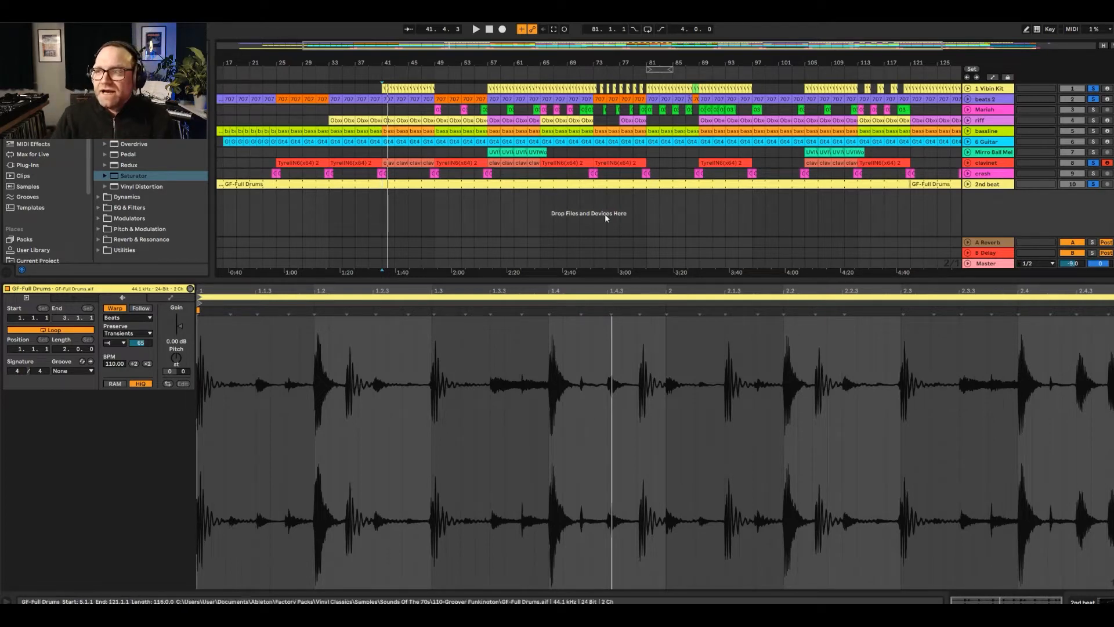
- Solo only the riff track, unfold it and open its Obxd64 2 clip at bar 33
left_click(1093, 120)
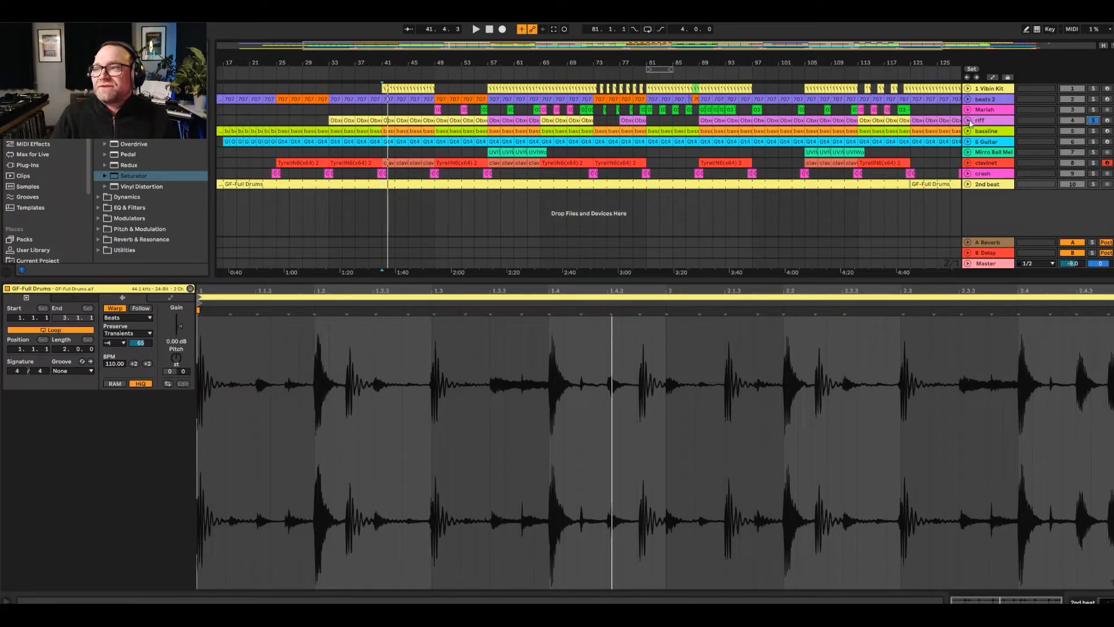
left_click_drag(372, 126, 371, 165)
left_click(341, 138)
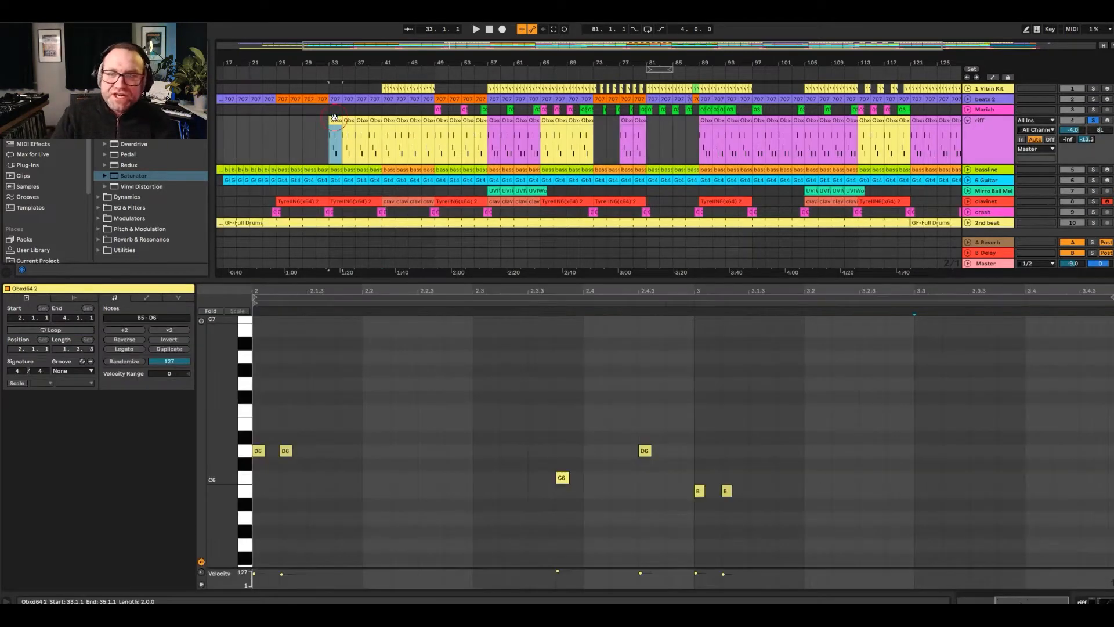
- Show the riff track's devices and inspect its OB-Xd synth window and BA 002 ng preset
left_click(1077, 601)
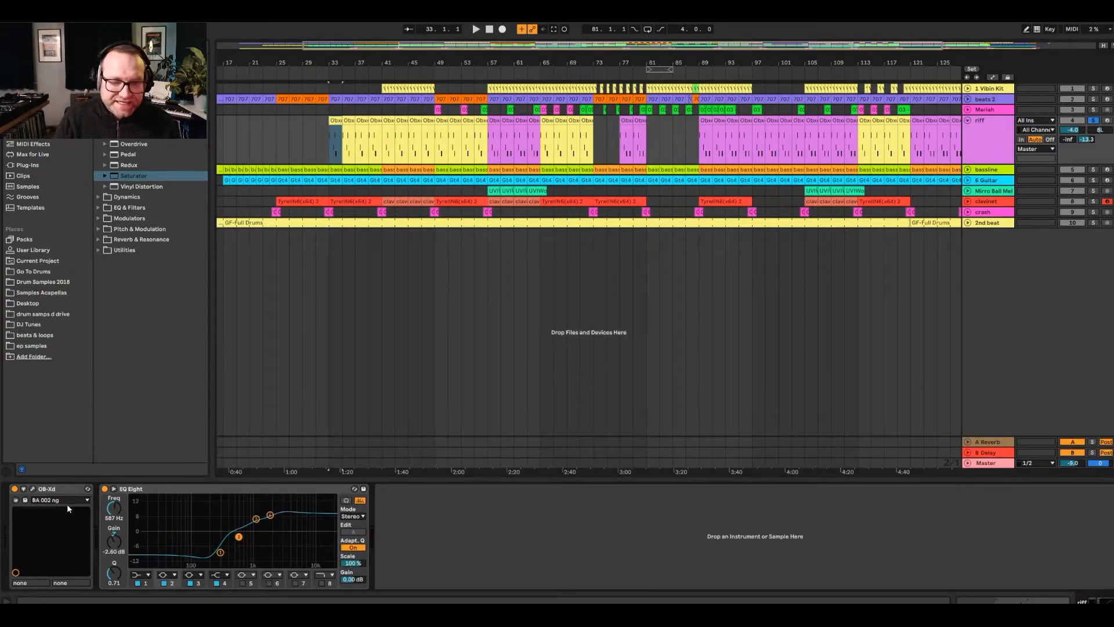
left_click(32, 489)
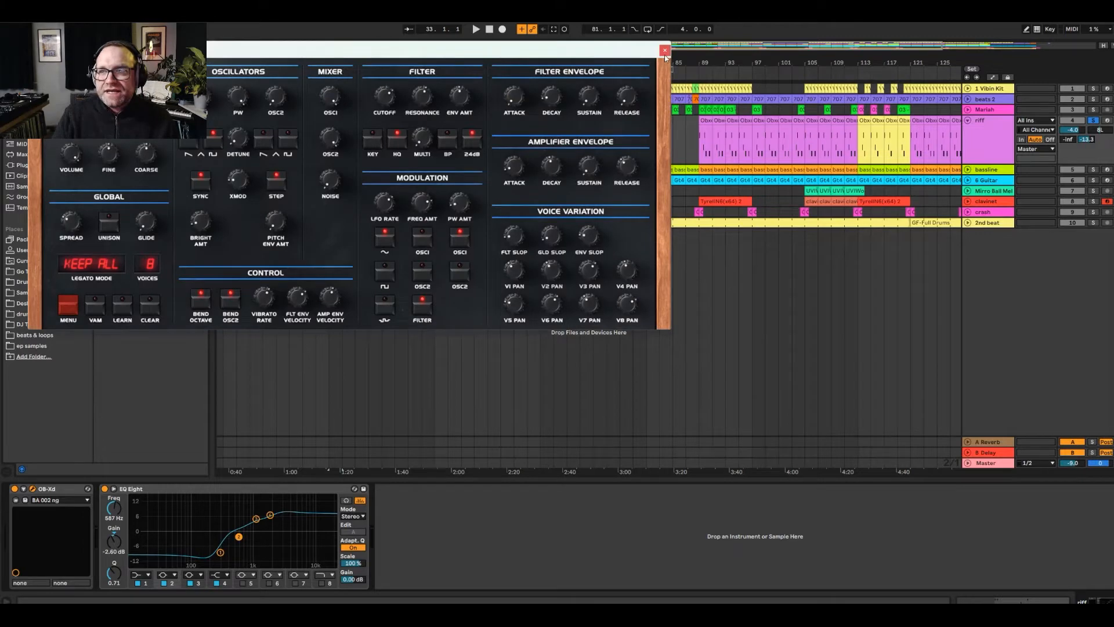
left_click(665, 51)
left_click(54, 500)
left_click(54, 500)
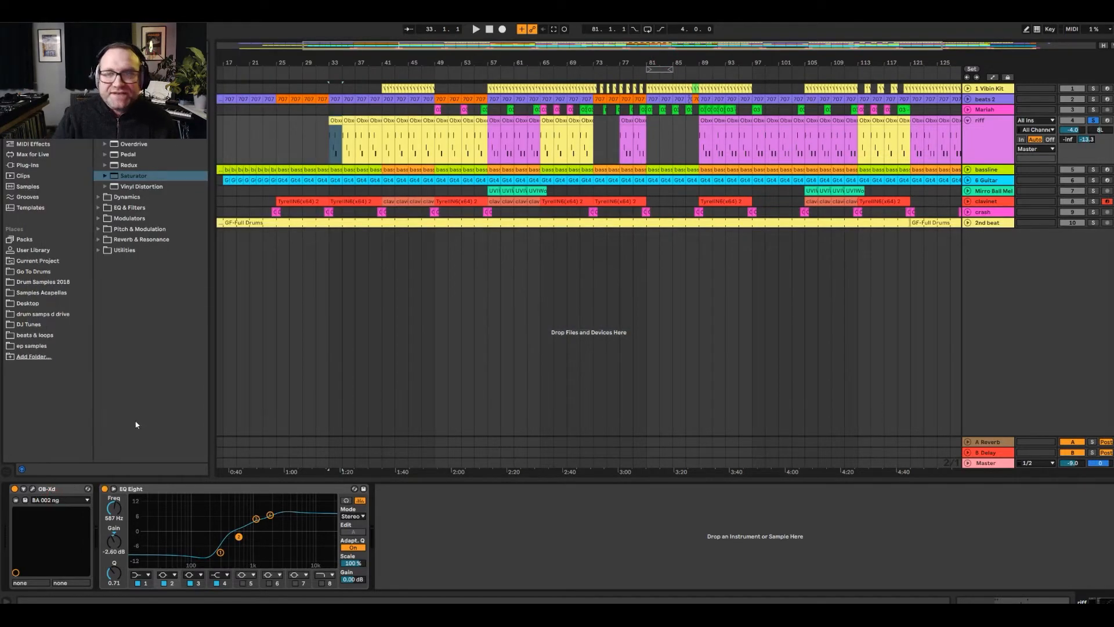
- Play the soloed riff from bar 33 and from bar 57
left_click(338, 138)
key("space")
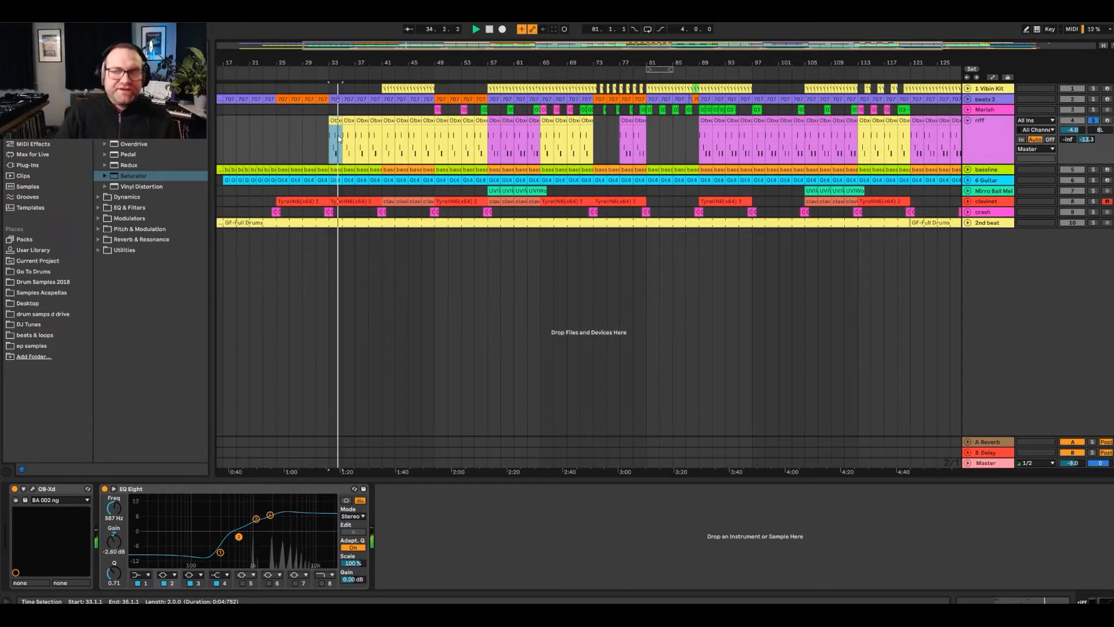
left_click(489, 153)
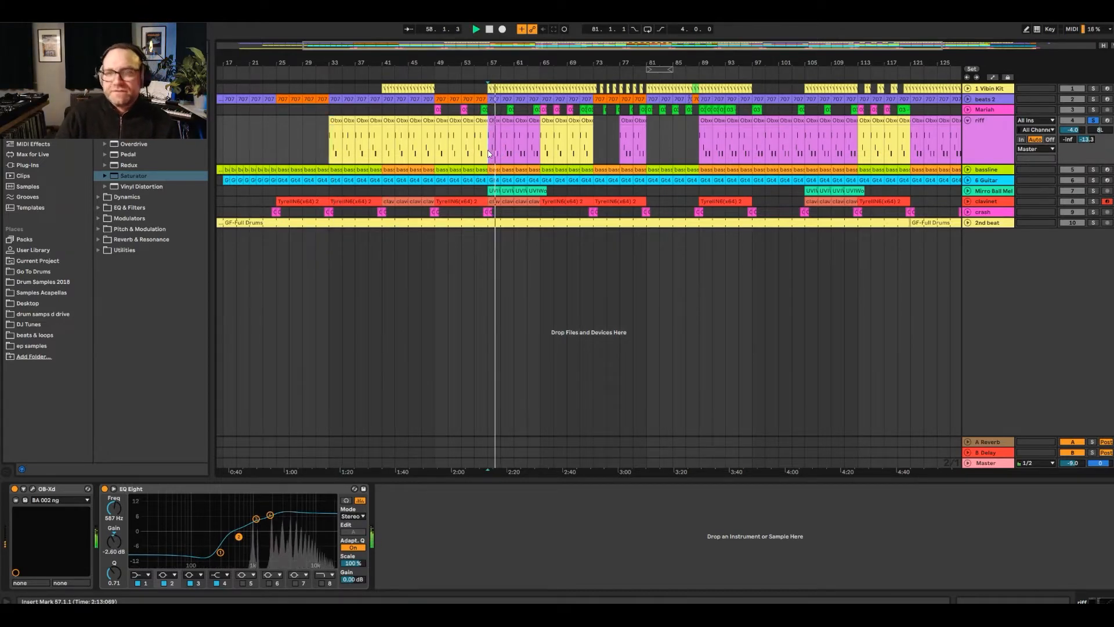
- Open the riff's Obxd64 2 clip at bar 57 and enlarge the note editor to examine its notes
double_click(490, 153)
left_click_drag(490, 279, 492, 195)
scroll(1051, 123, "down", 2)
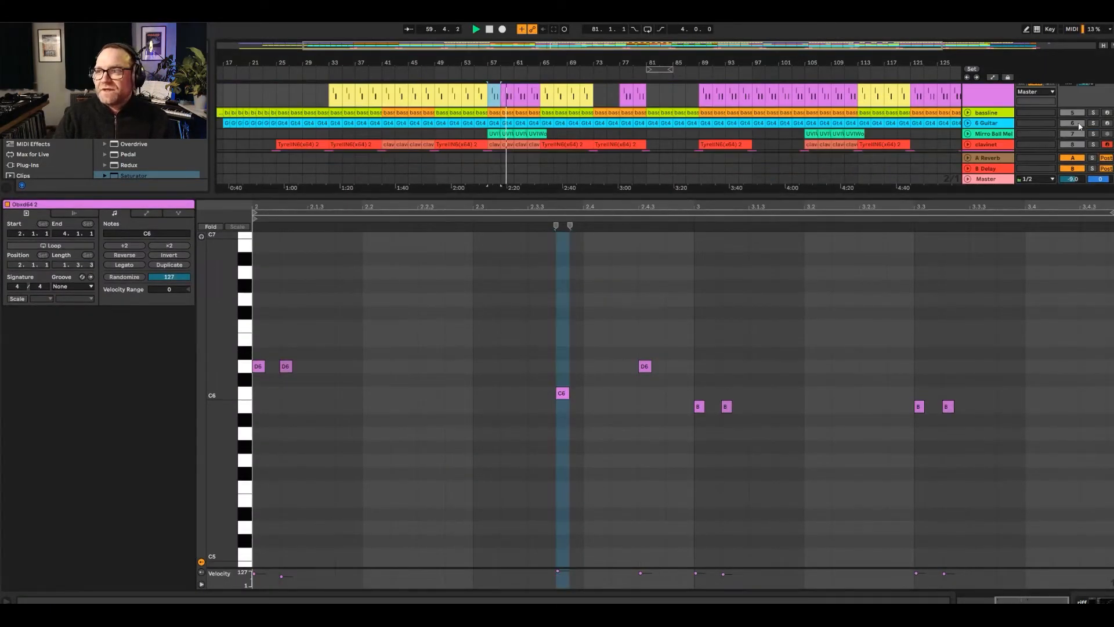
- Solo the clavinet along with the riff and shrink the note editor to reveal the full arrangement
left_click(1093, 144)
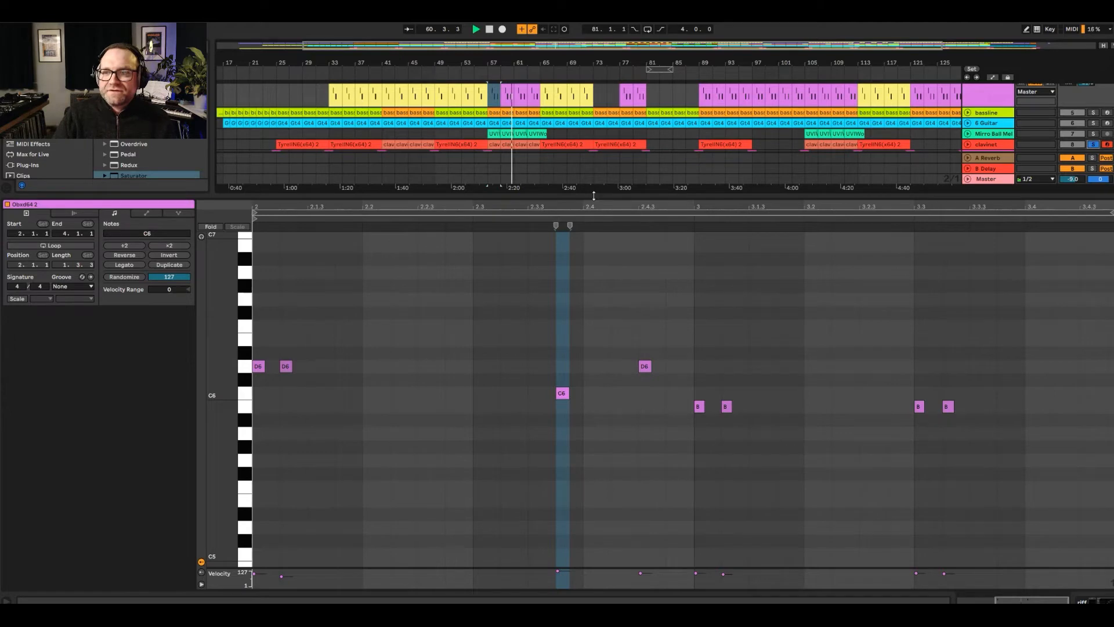
left_click_drag(593, 195, 518, 419)
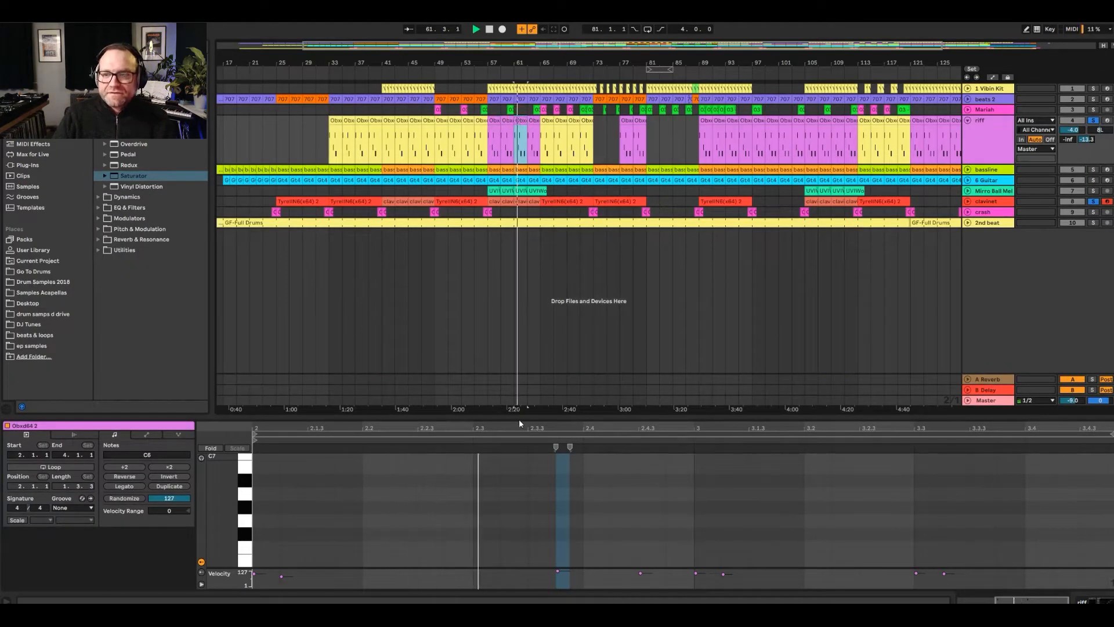
double_click(519, 419)
left_click(519, 365)
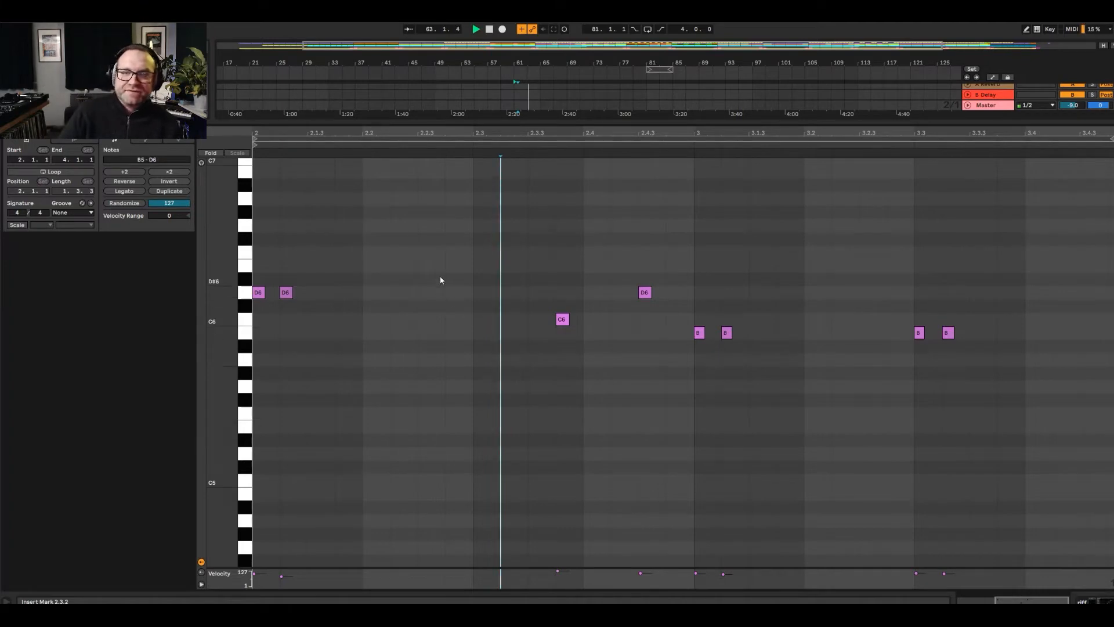
double_click(537, 132)
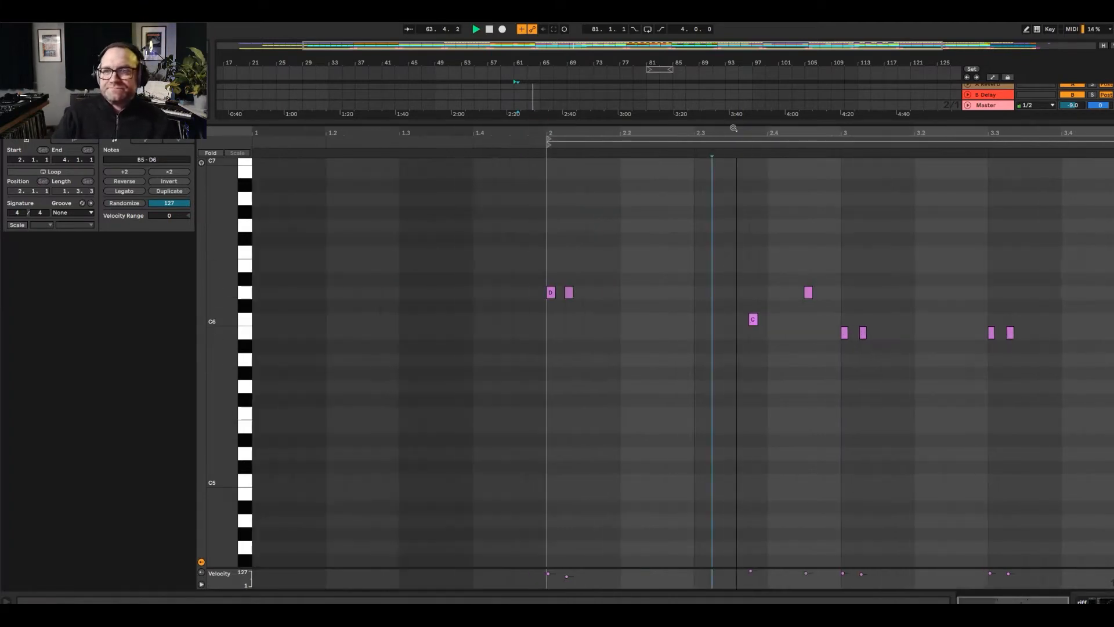
double_click(703, 122)
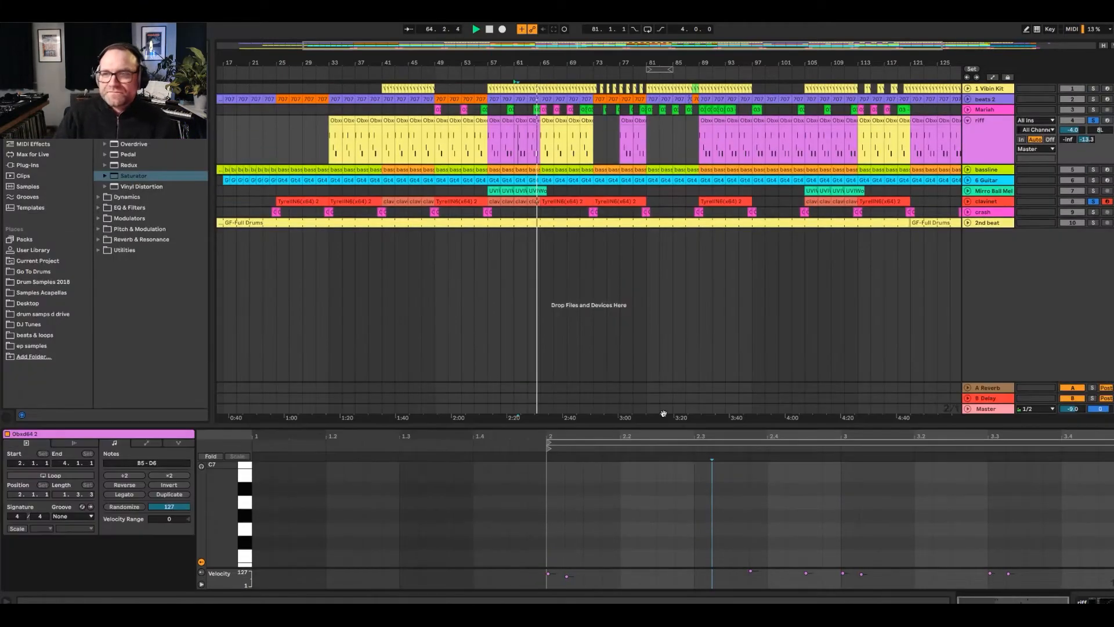
- Add the beats 2 and 2nd beat drum tracks to the soloed riff and clavinet during playback
left_click(1093, 99)
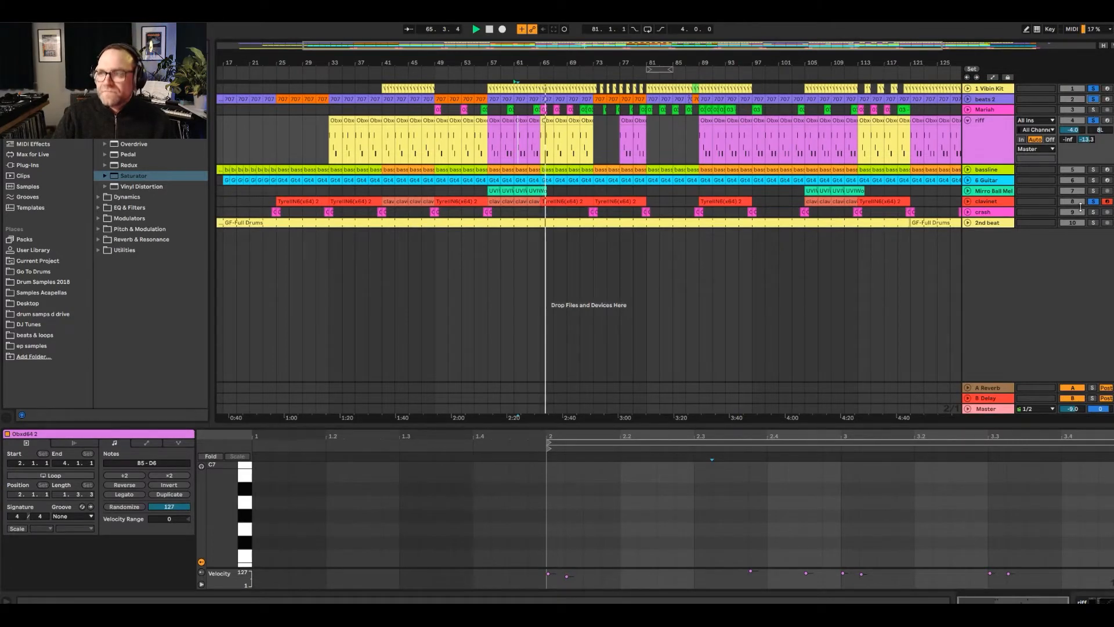
left_click(1093, 222)
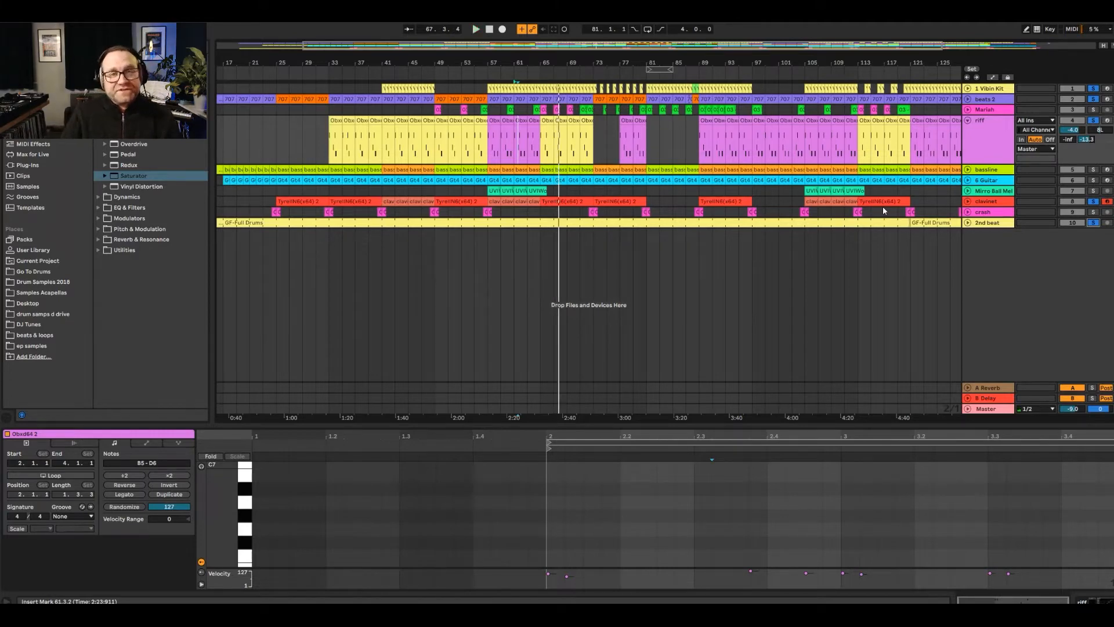
- Show the riff track's devices, open its OB-Xd synth window and arm the riff track
left_click(989, 130)
key("shift+Tab")
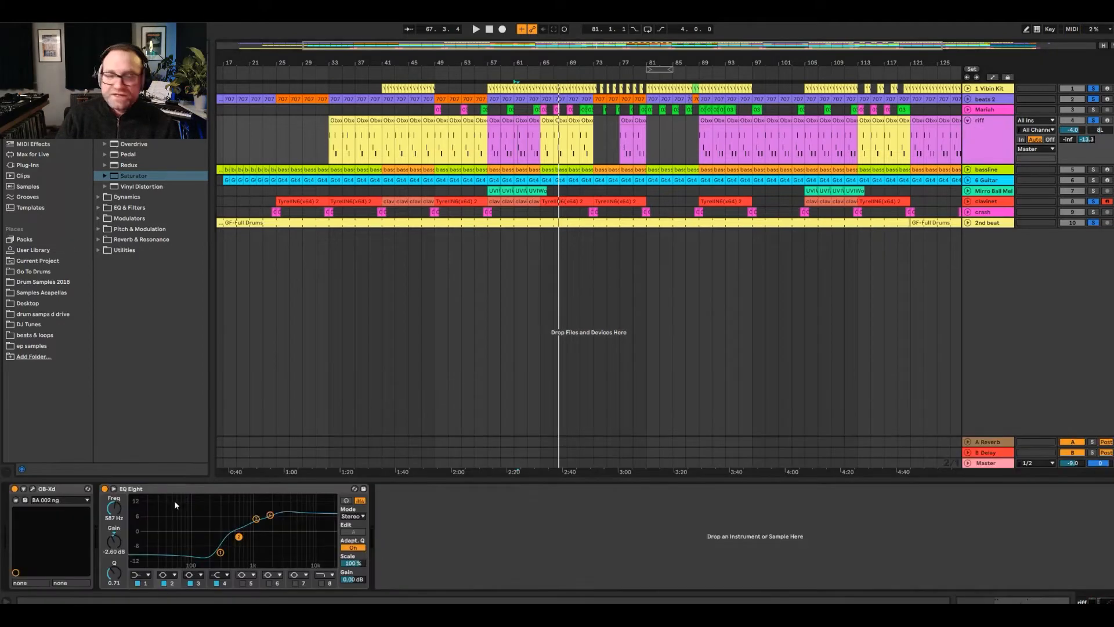
left_click(33, 489)
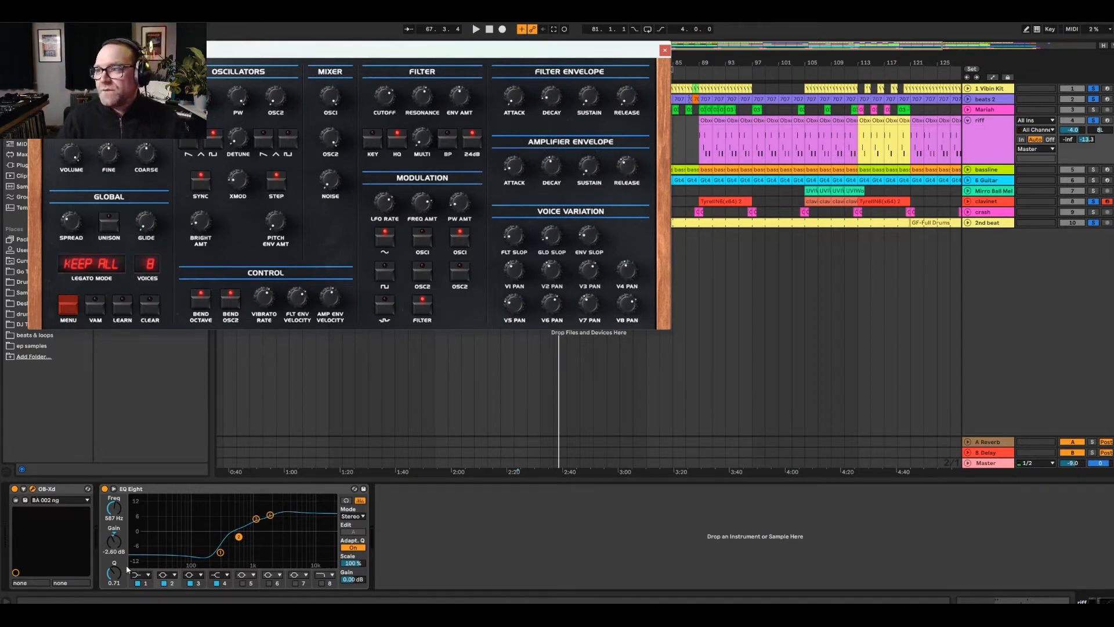
left_click(1107, 121)
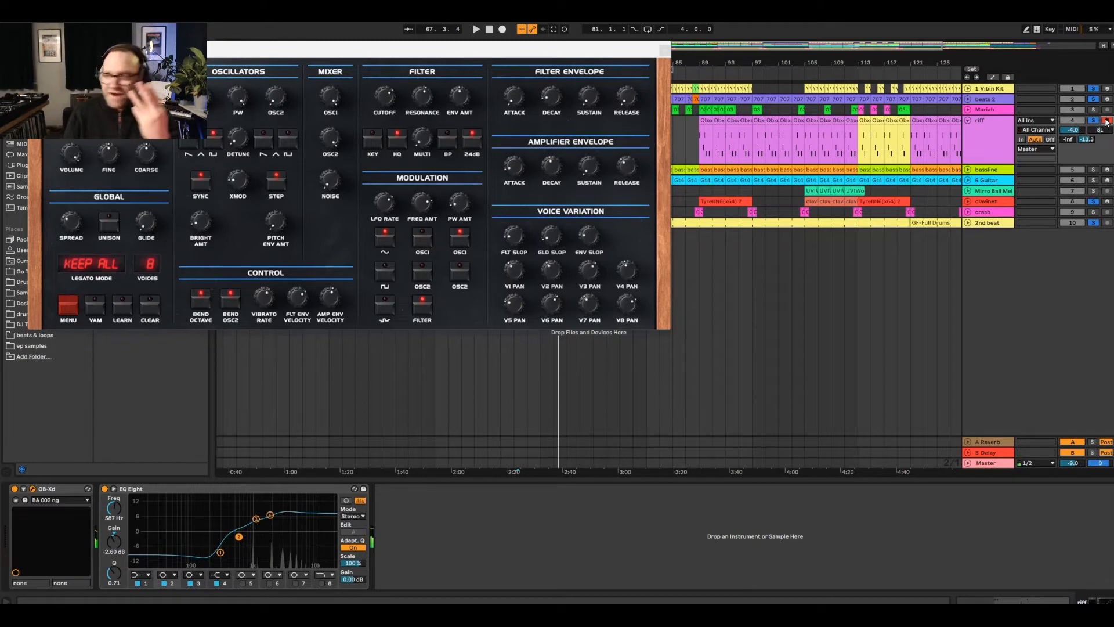
- Play the soloed drum, clavinet and riff layers from bar 61, closing the OB-Xd window, and stop playback
key("space")
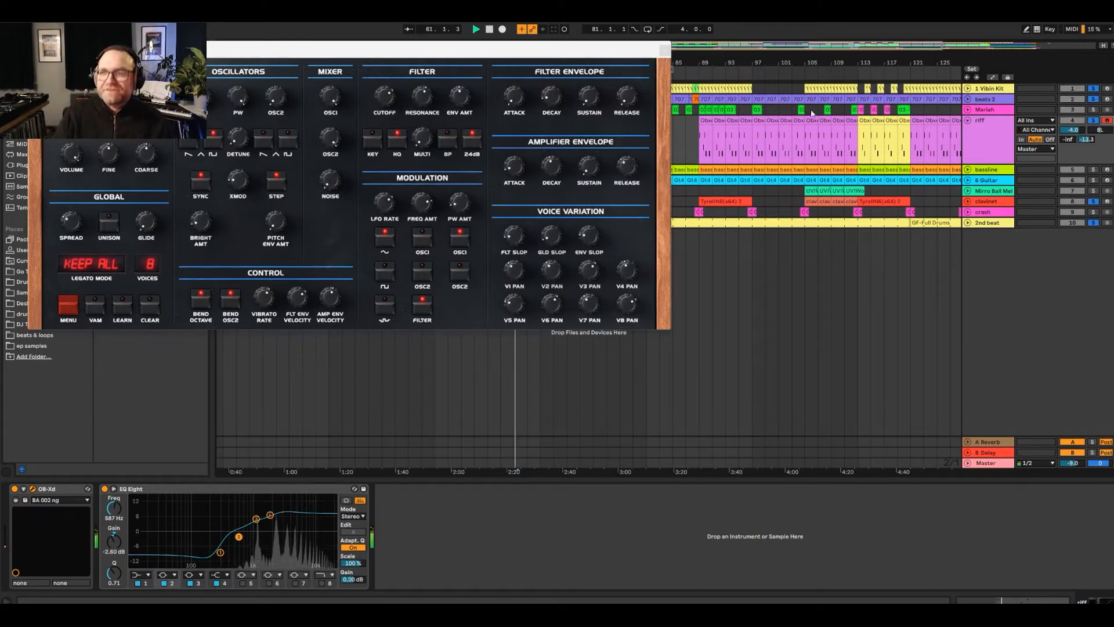
left_click(665, 51)
key("space")
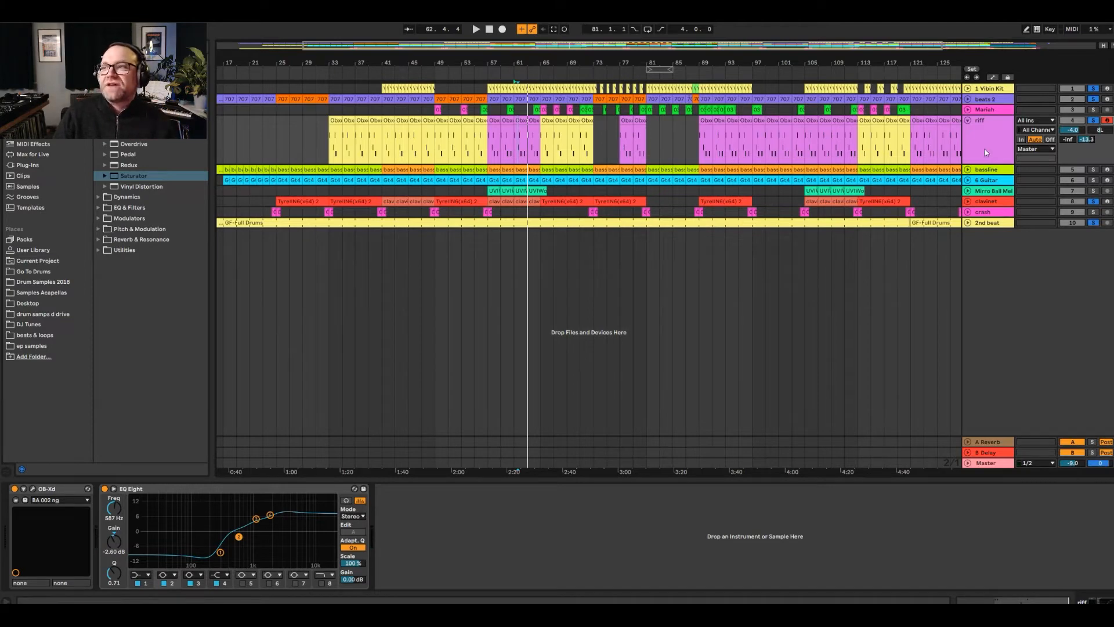
- Solo the bassline, play it from bar 49 and inspect its Tyrell N6 synth window with the TUC - Basic Boogie Bass preset
left_click(1093, 170)
left_click(437, 232)
left_click(437, 169)
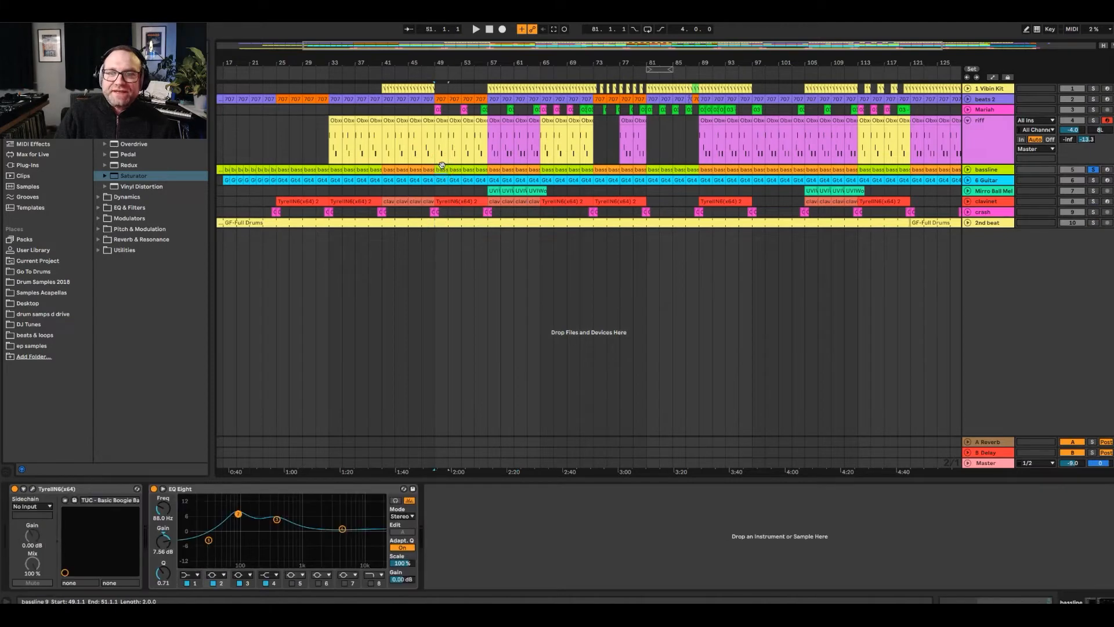
key("space")
left_click(33, 488)
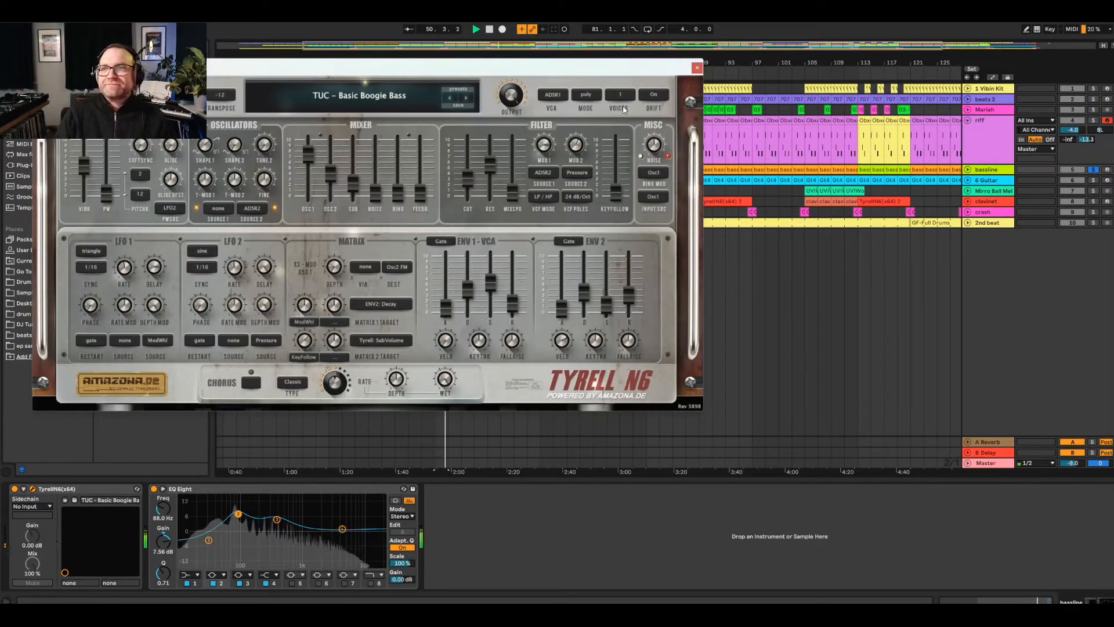
left_click(697, 67)
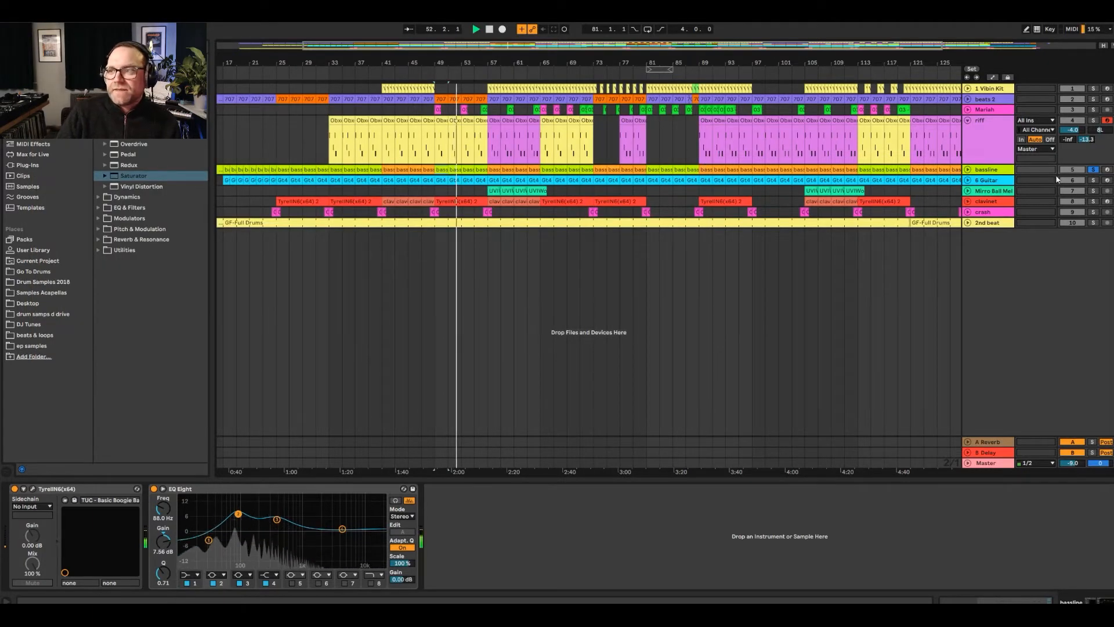
- Open the bassline 9 clip, enlarge the note editor to examine its notes, and shrink it to reveal the arrangement
double_click(470, 171)
left_click_drag(395, 429, 389, 93)
left_click_drag(208, 334, 256, 413)
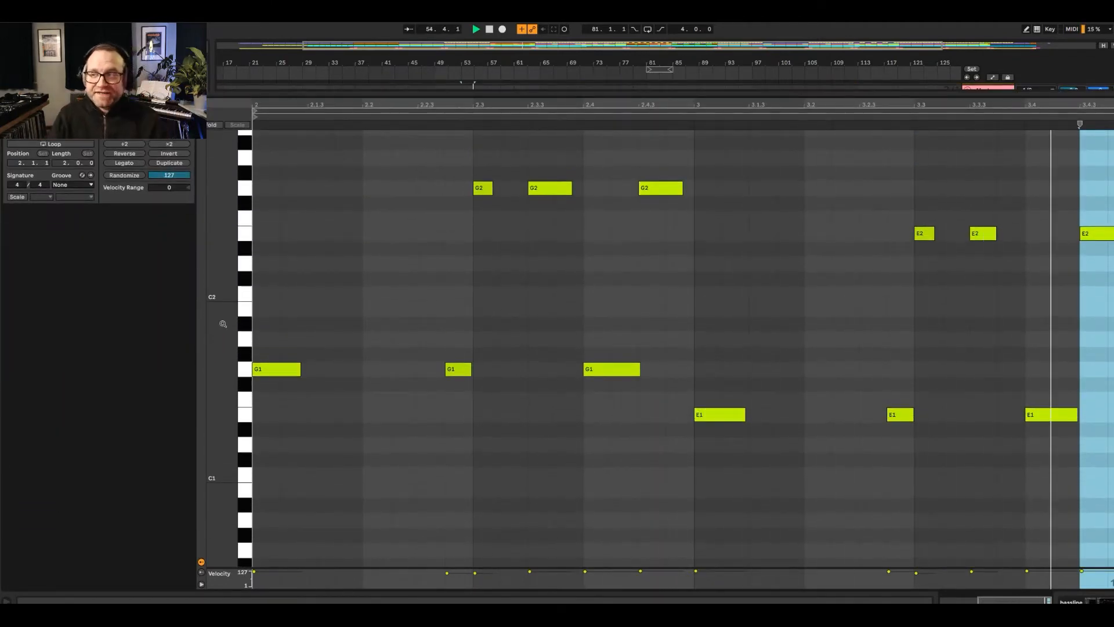
left_click_drag(474, 93, 481, 357)
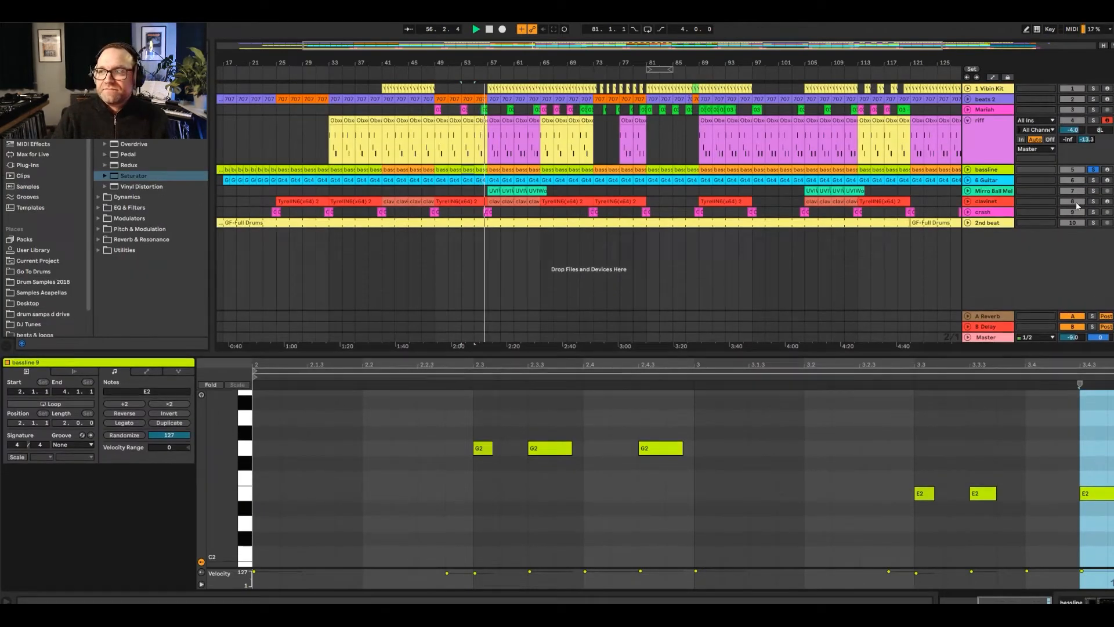
- Solo the clavinet and riff along with the bassline, and clear all solos to hear the full mix
left_click(1092, 202)
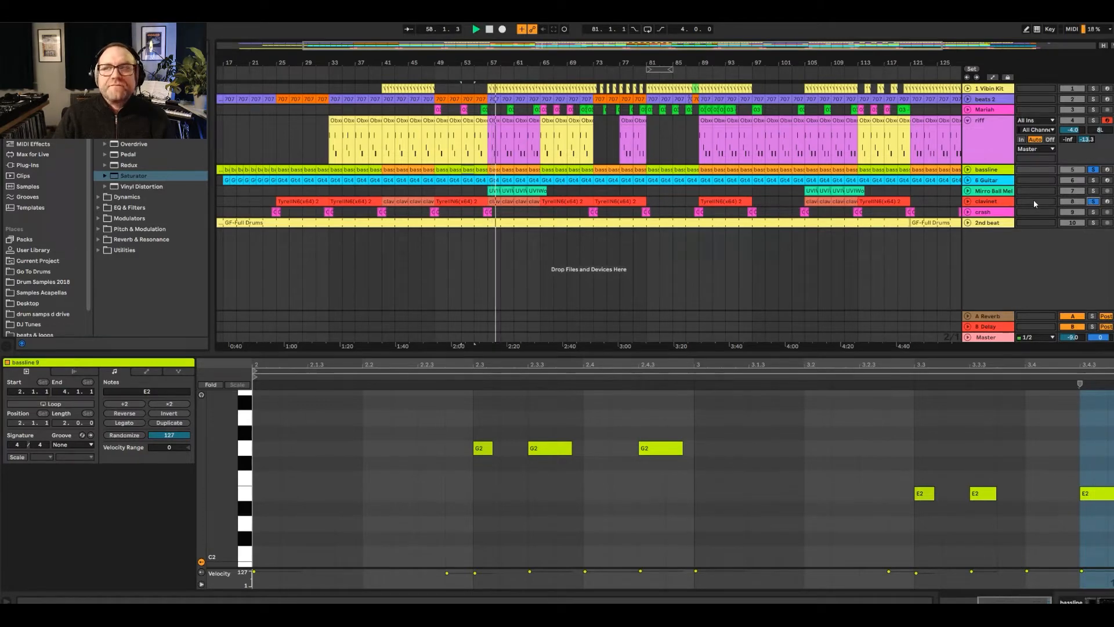
left_click(1093, 121)
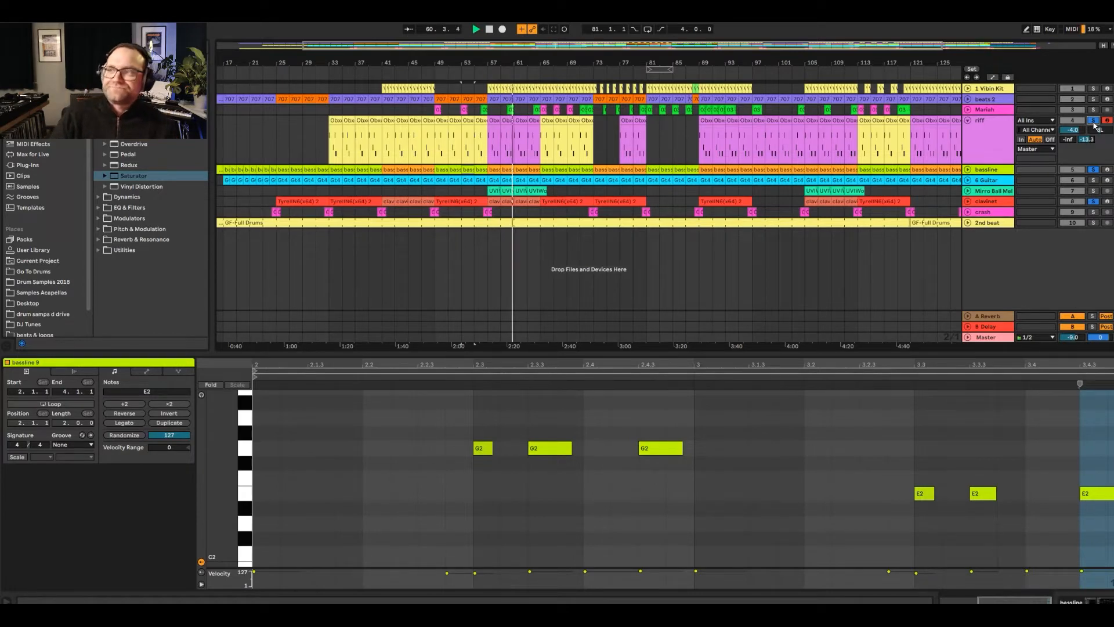
left_click(1093, 120)
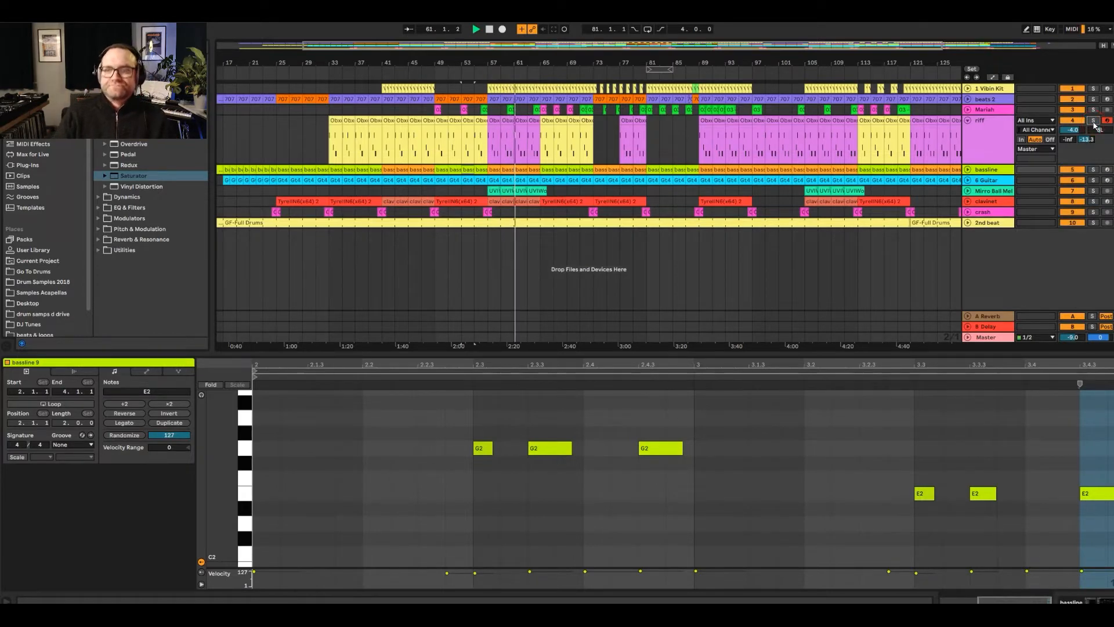
- Play the soloed bassline from bar 57 and show the notes of its bassline 7 clip
left_click(488, 252)
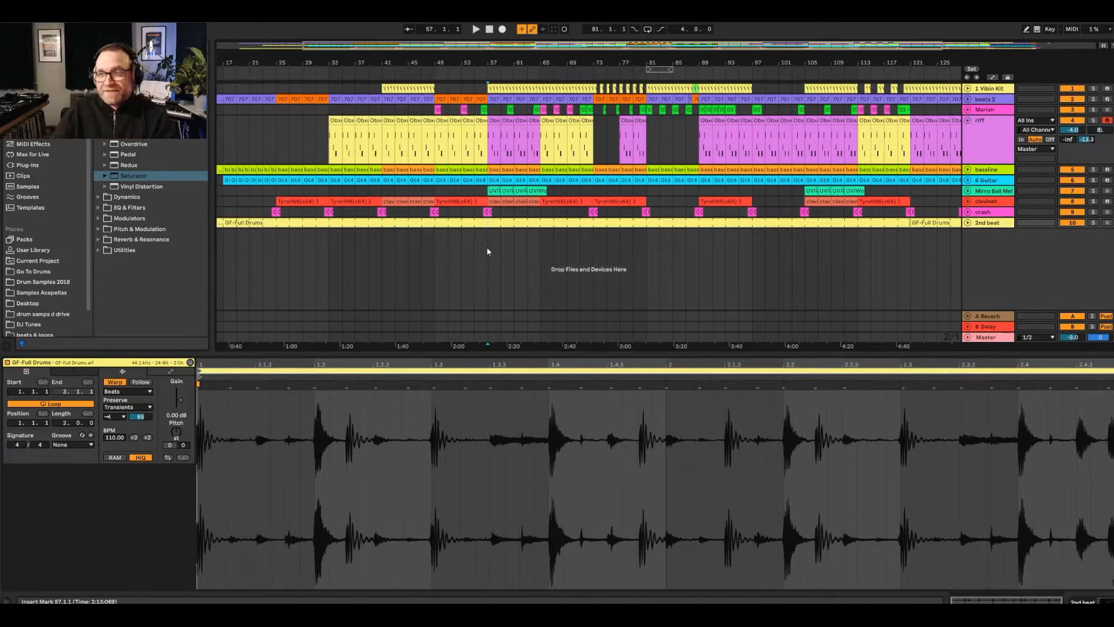
left_click(1093, 170)
key("space")
left_click(496, 171)
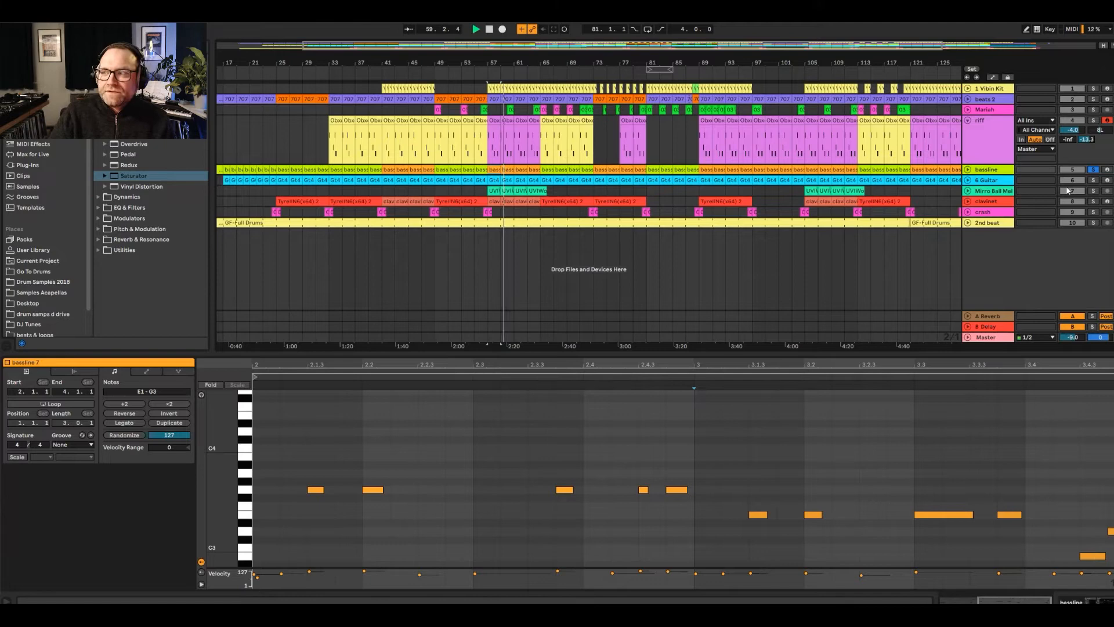
- Solo the 6-Guitar track and show its device chain
left_click(1002, 182)
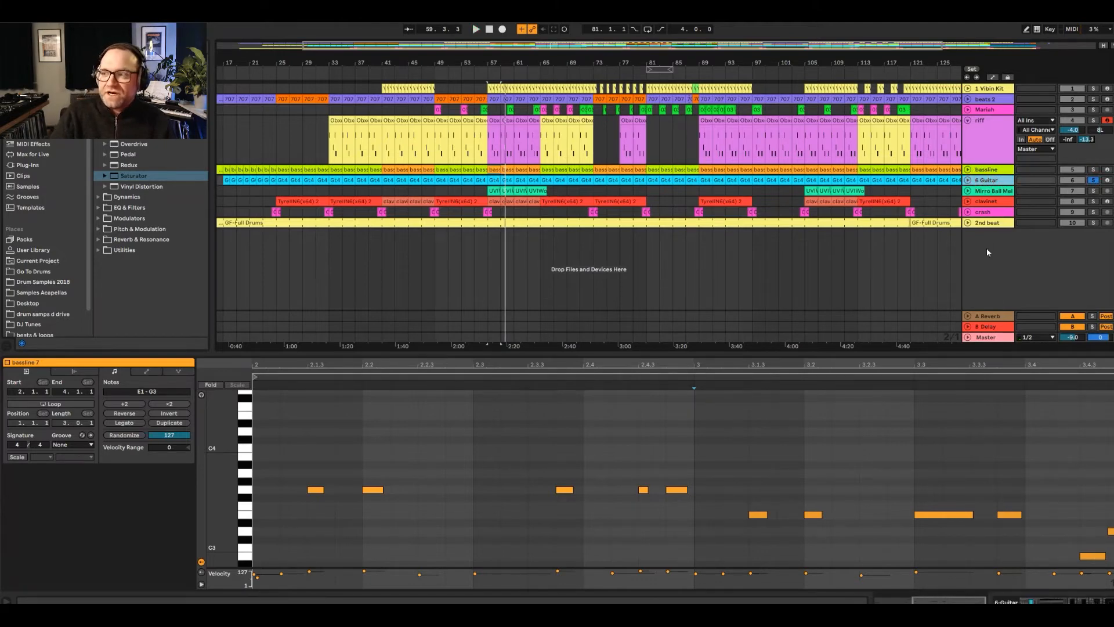
left_click(1031, 599)
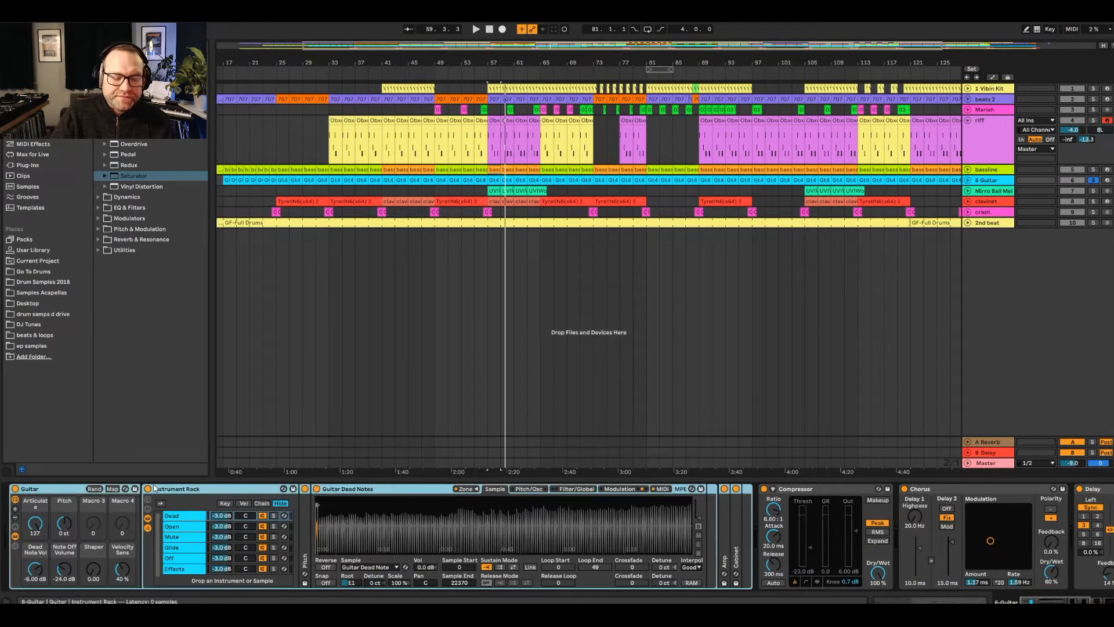
- Browse the installed Packs to the Guitar Clean sounds, widen the browser and preview the Guitar Mute.adg preset
left_click(24, 239)
scroll(99, 173, "up", 3)
left_click(107, 165)
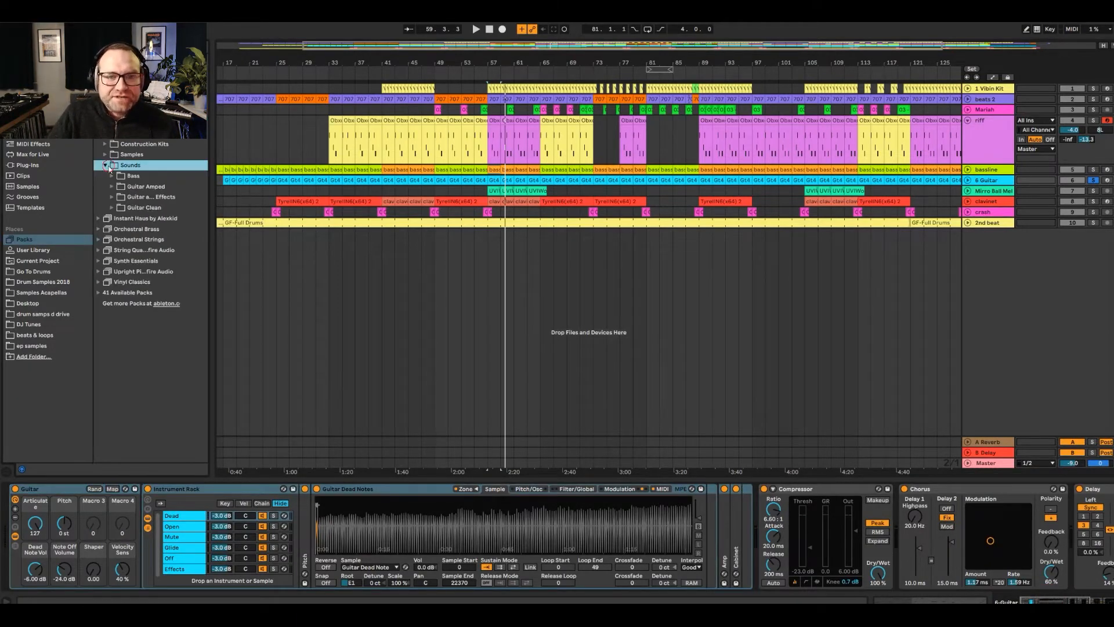
left_click(112, 207)
left_click_drag(210, 220, 344, 220)
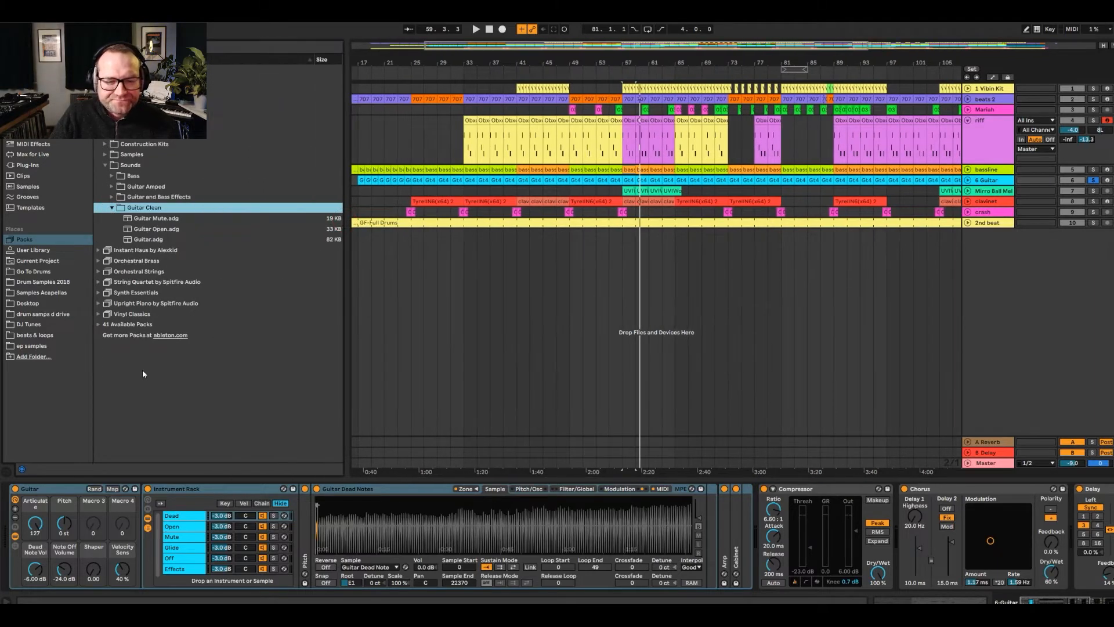
left_click(199, 491)
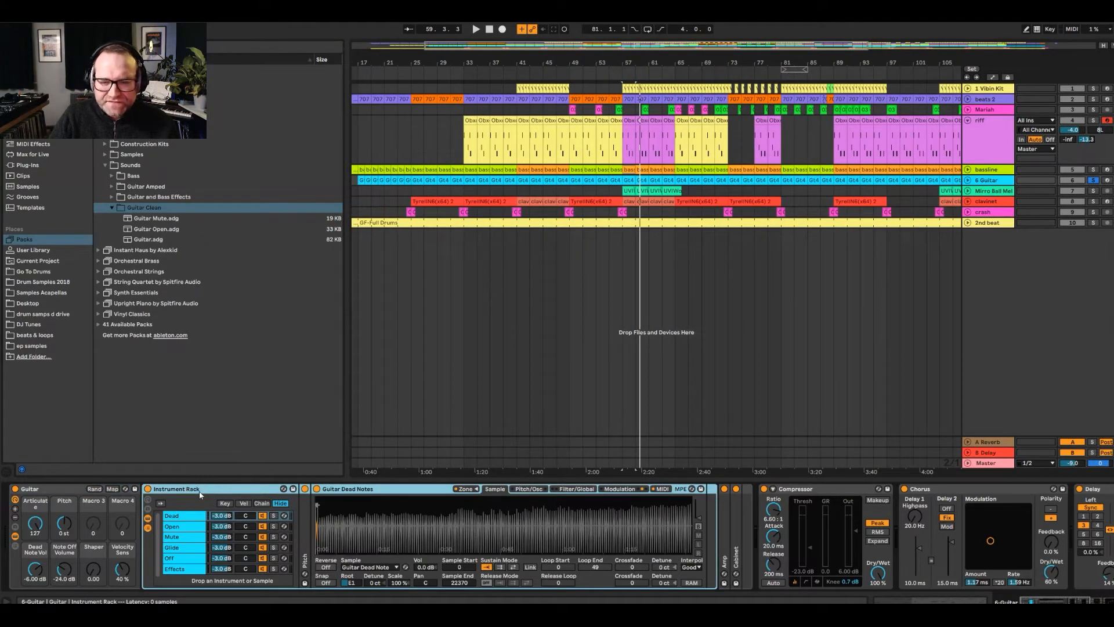
left_click(132, 219)
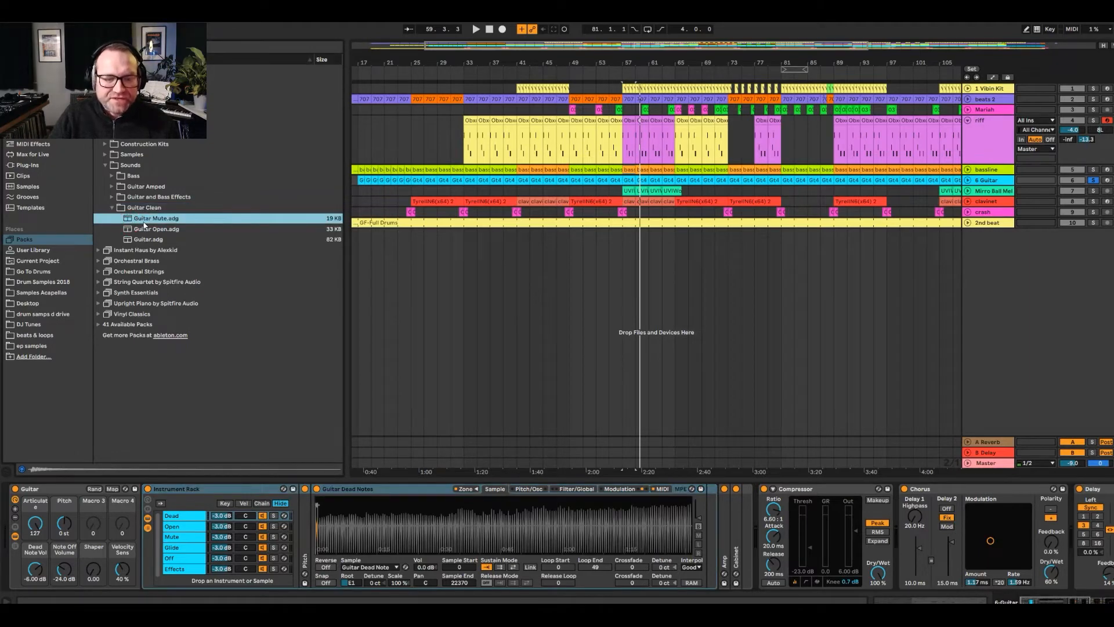
- Play the soloed guitar from bar 57 and compare its sound with the Chorus bypassed and re-enabled
key("space")
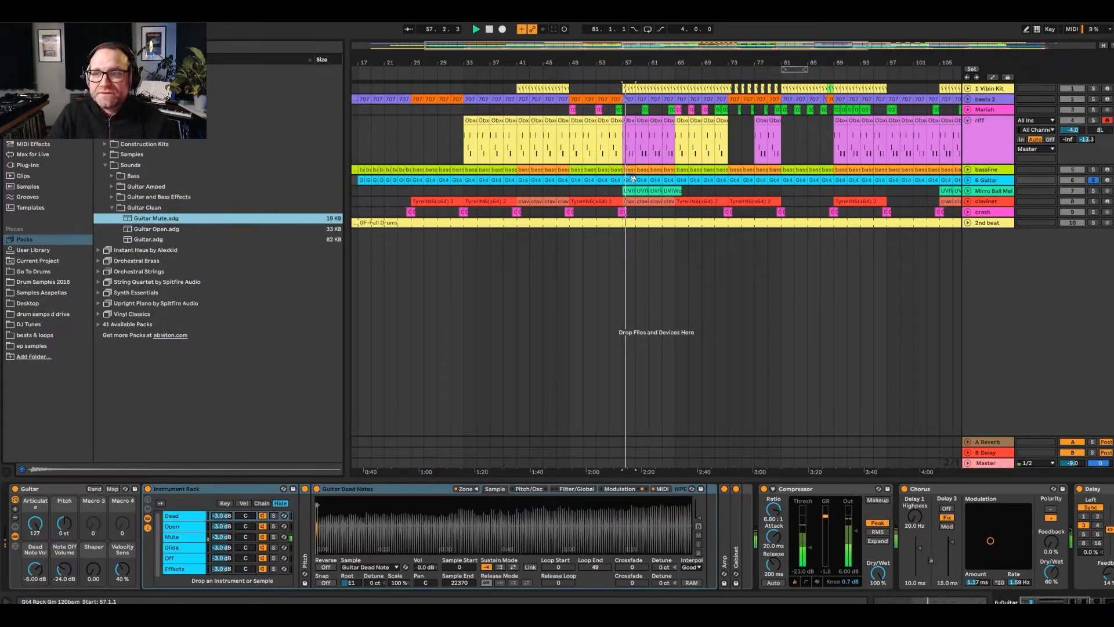
left_click(633, 181)
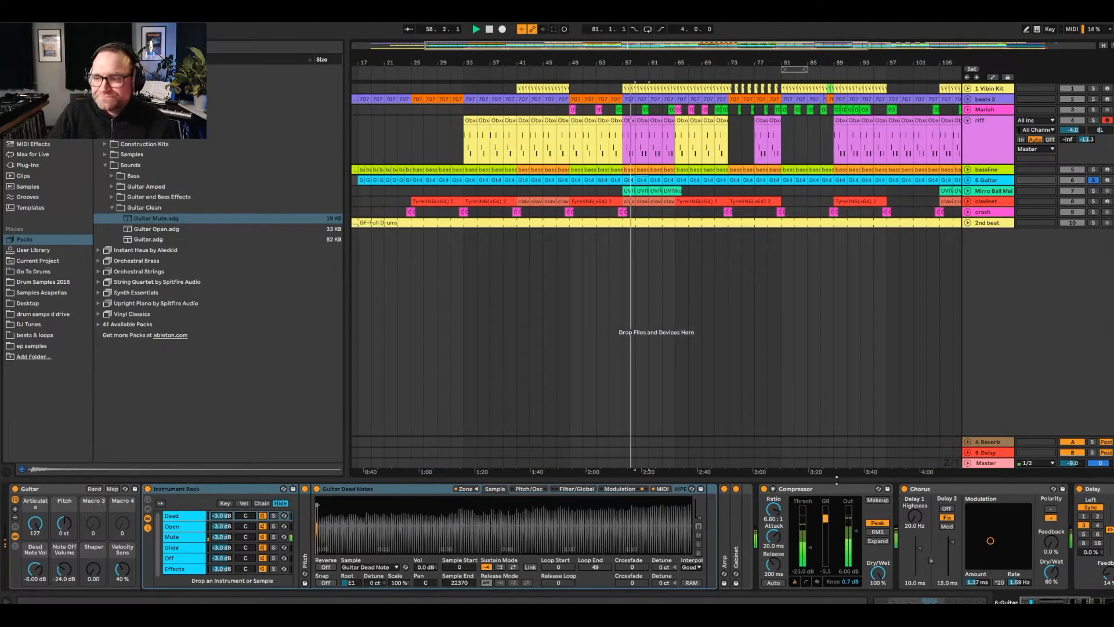
scroll(987, 551, "right", 5)
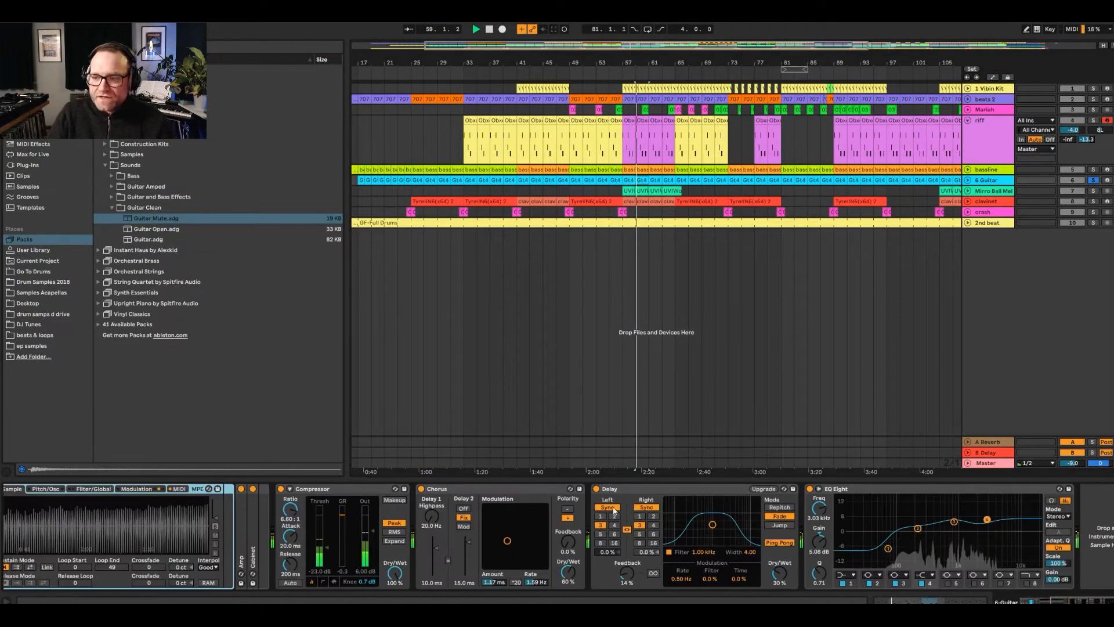
left_click(421, 489)
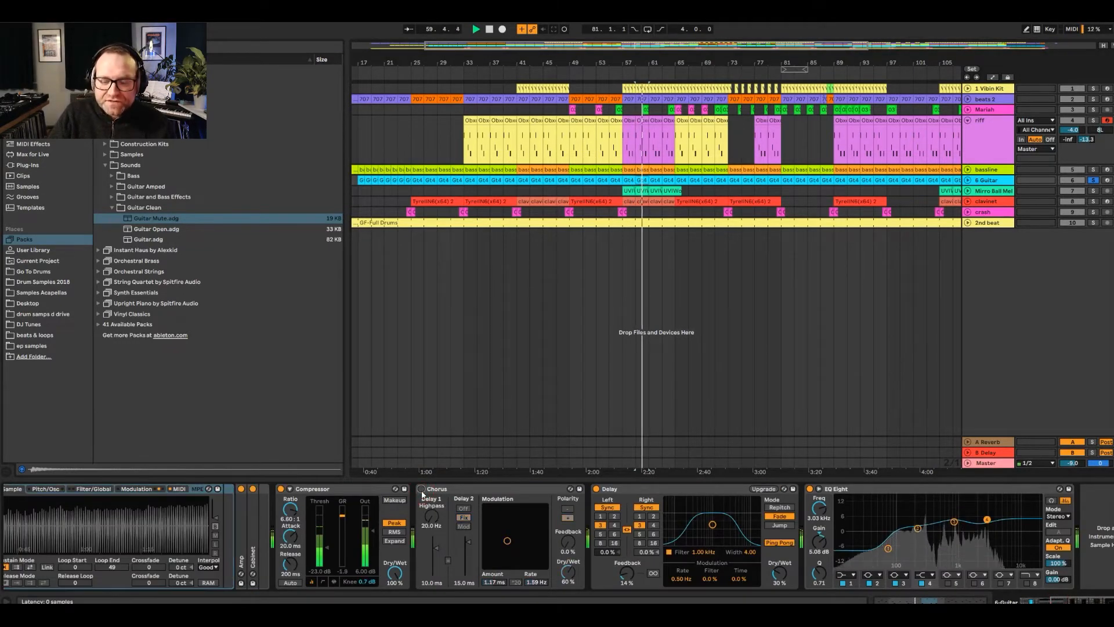
left_click(421, 489)
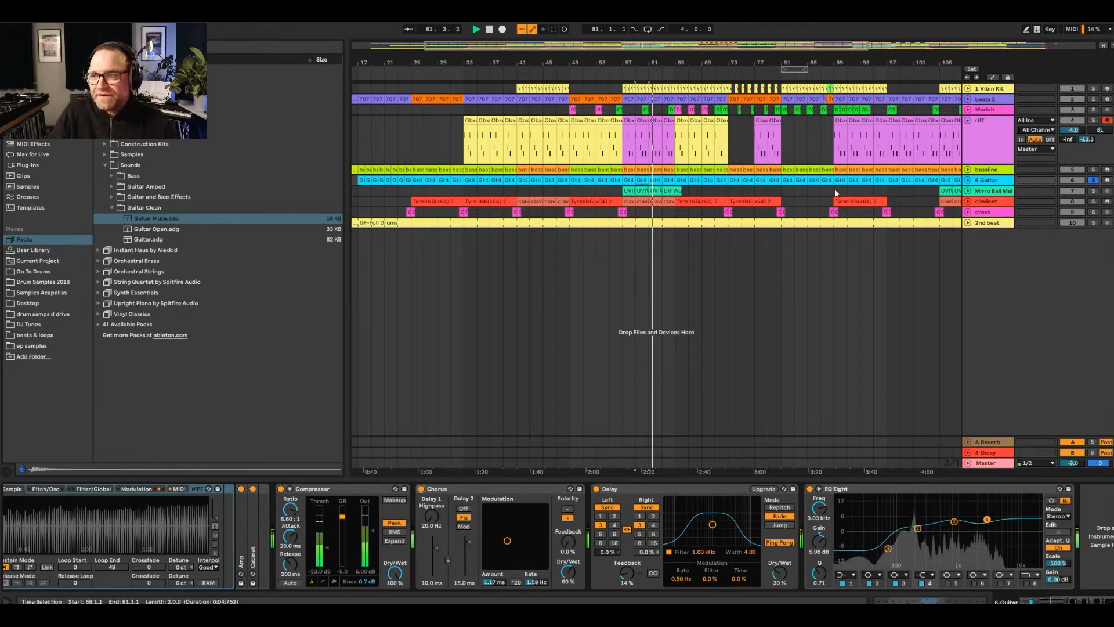
- Solo the bassline with the guitar and examine the Gt4 Rock Gm 120bpm clip's notes in an enlarged editor, shrinking it when done
left_click(1093, 170)
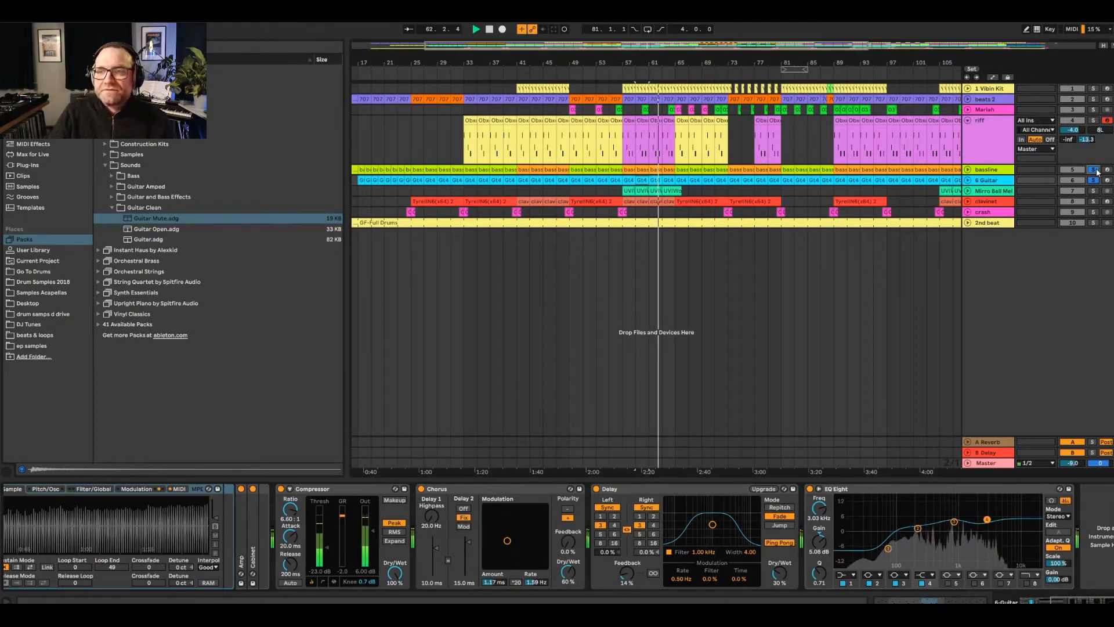
double_click(669, 180)
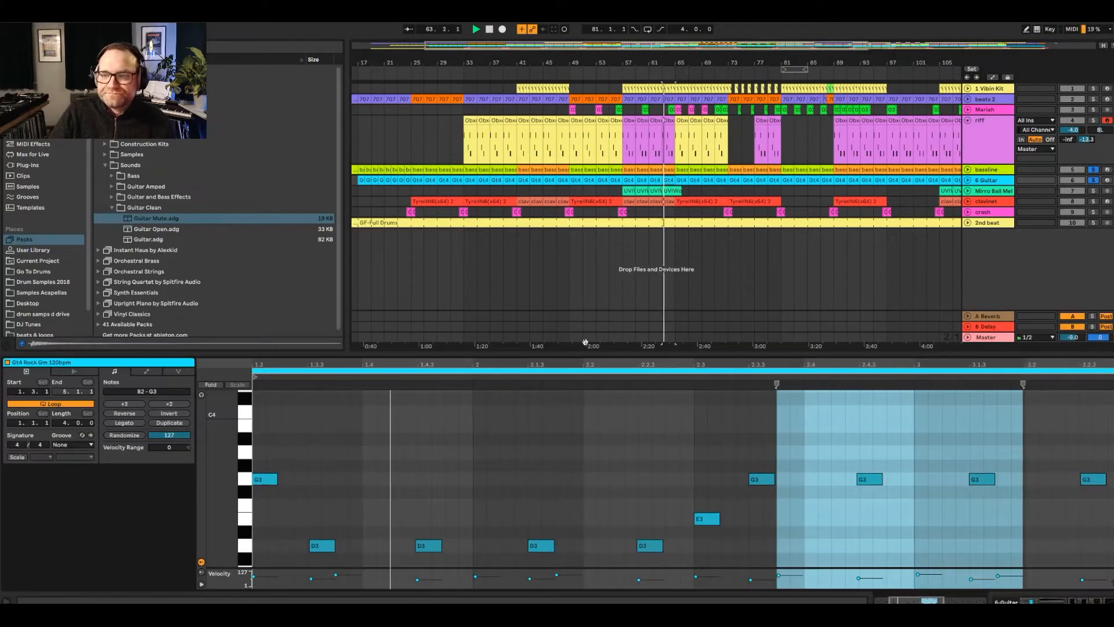
left_click_drag(586, 349, 587, 170)
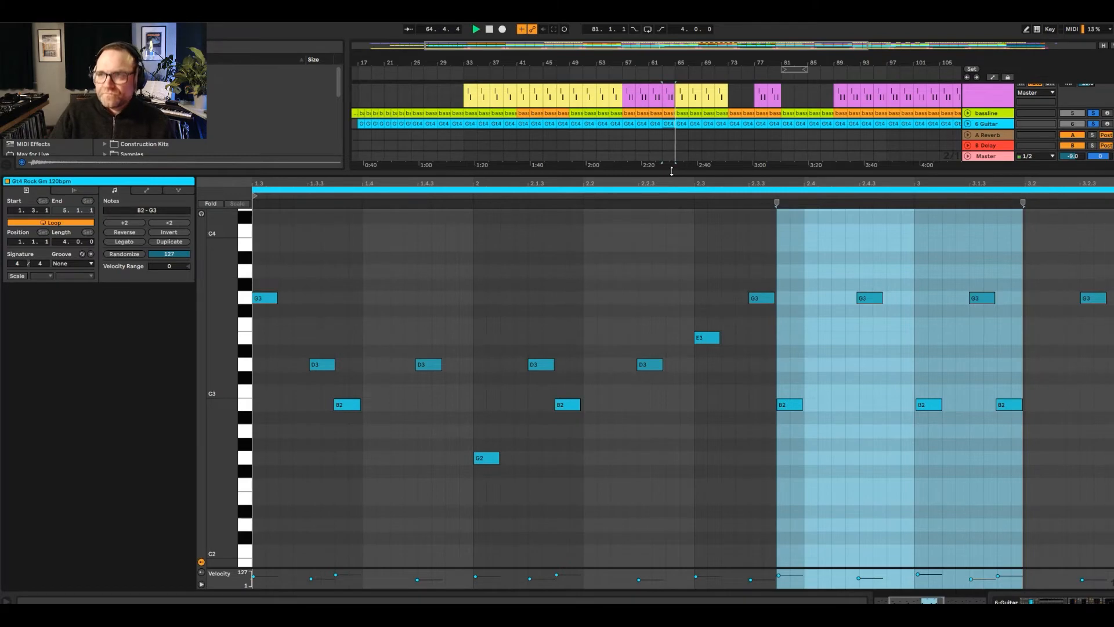
left_click_drag(671, 172, 671, 415)
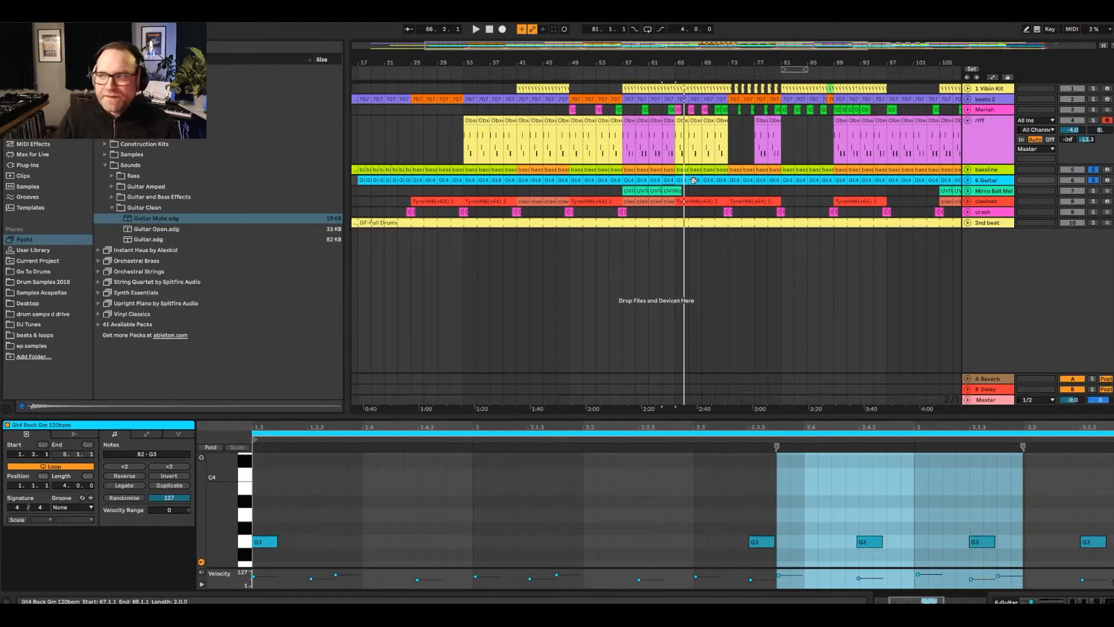
- Clear the bassline and guitar solos and play the full mix from bar 65
left_click(1094, 170)
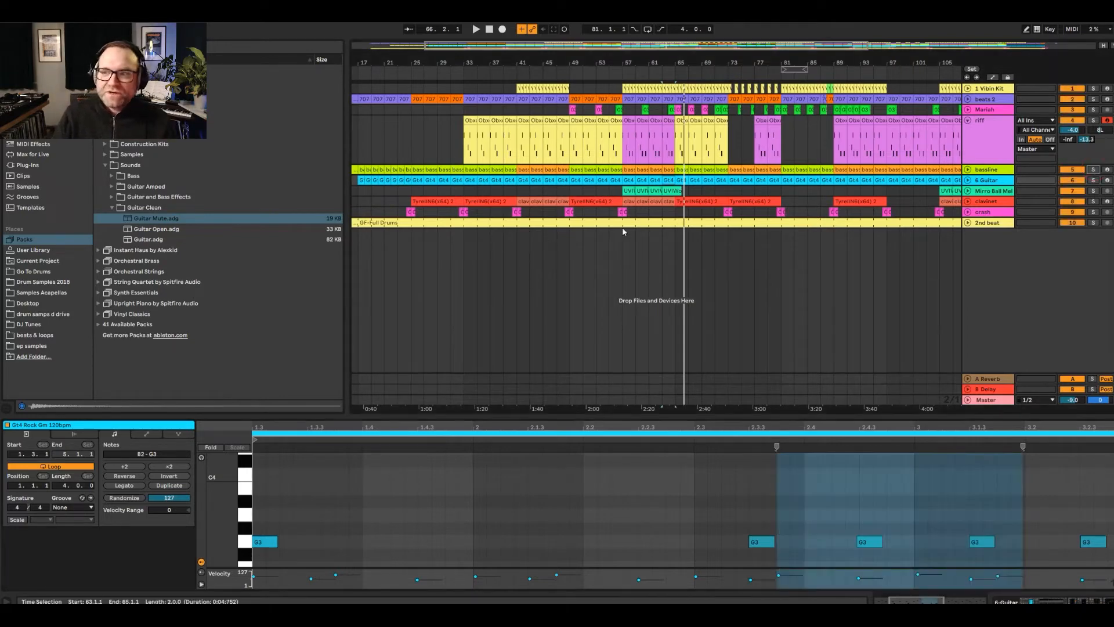
left_click(676, 242)
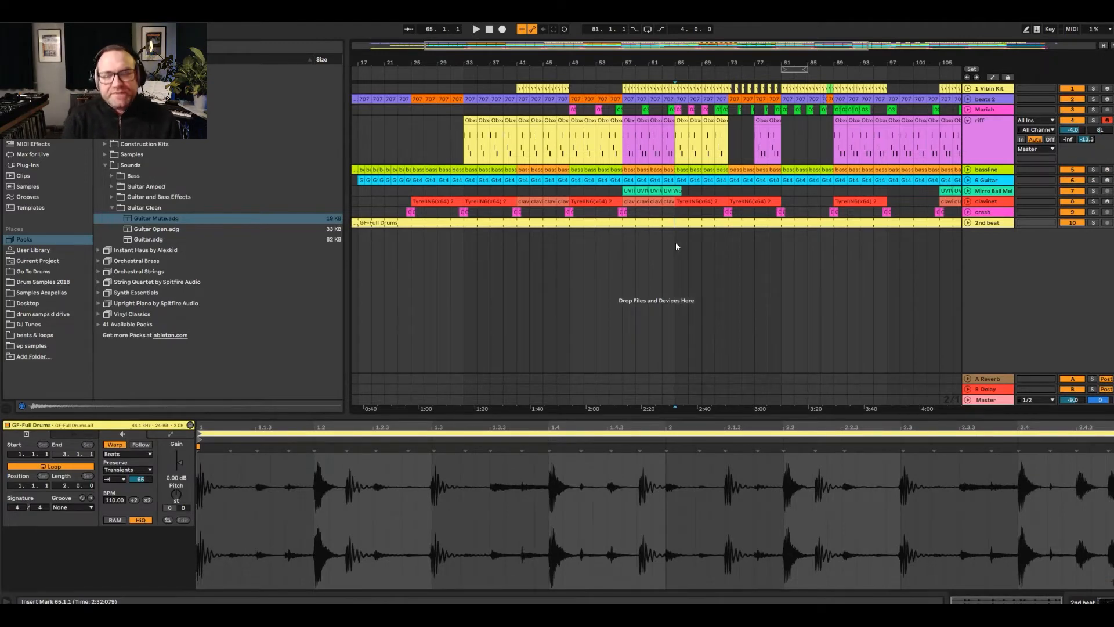
key("space")
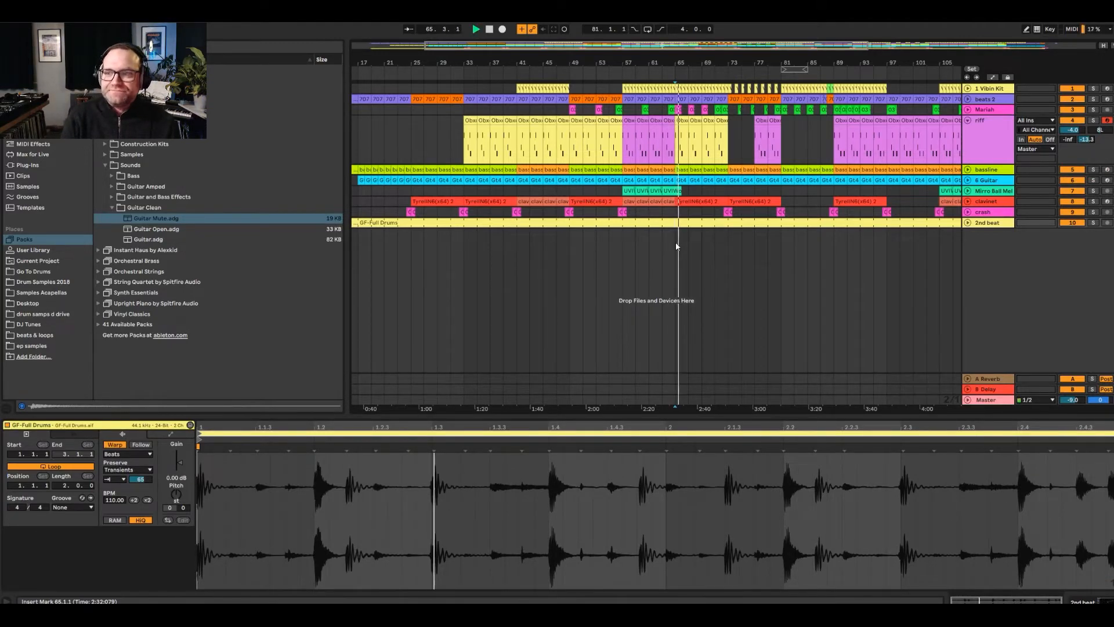
- Mute the Mariah track, solo the Mirro Ball Melody track and play its frozen clips from bar 57
left_click(1072, 109)
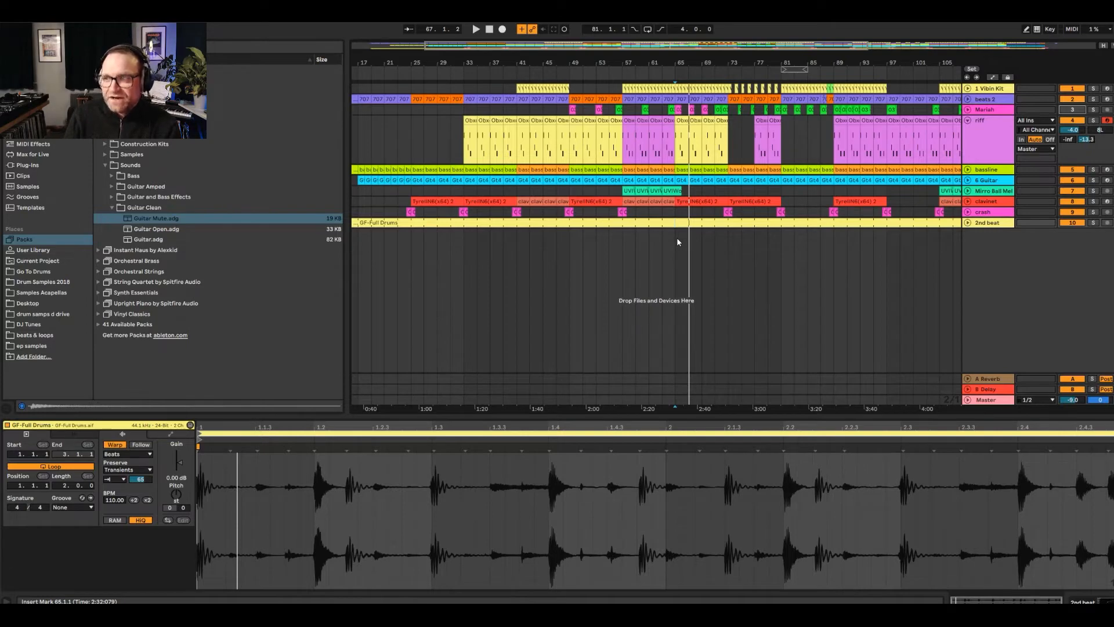
left_click(1091, 191)
left_click(621, 192)
key("space")
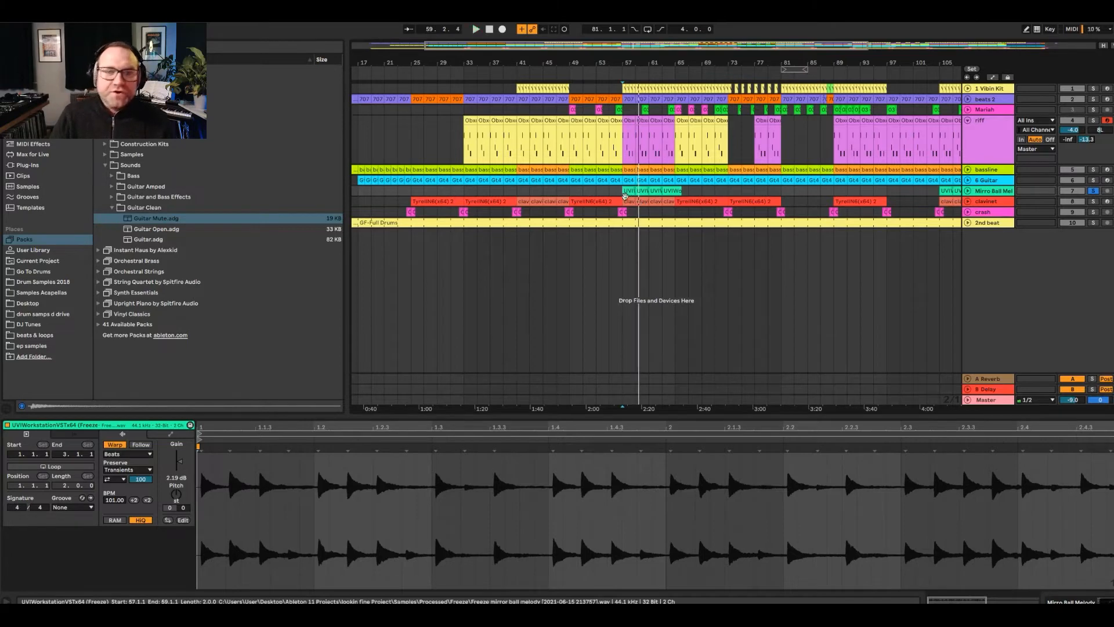
- Add the UVIWorkstation plug-in from the UVI plug-ins folder to the arrangement on a new track
left_click(27, 165)
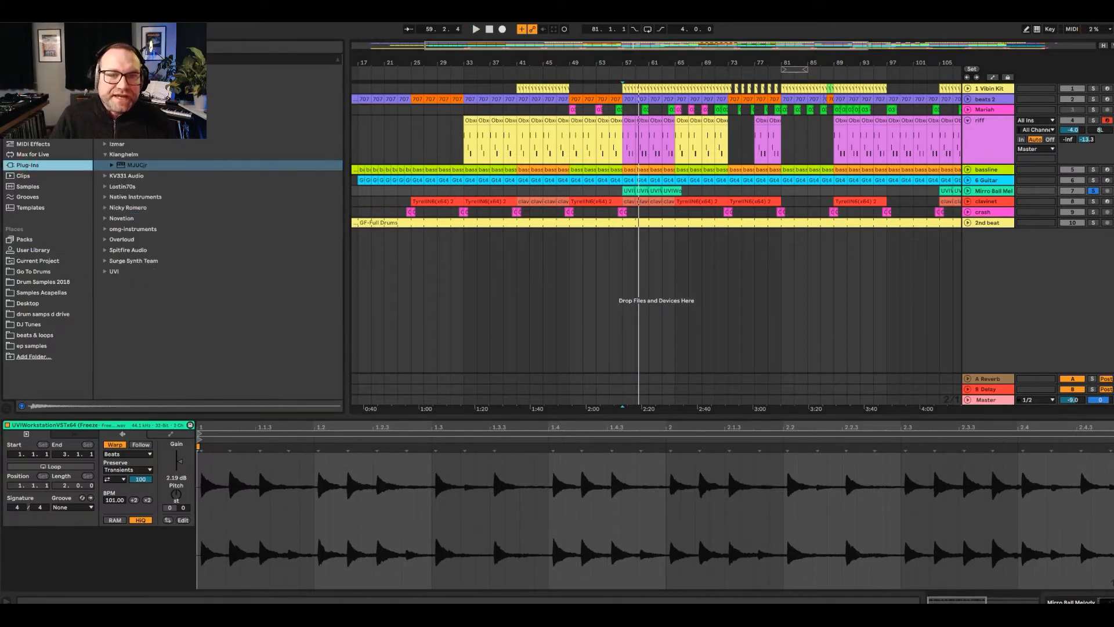
left_click(107, 271)
left_click_drag(125, 273, 504, 287)
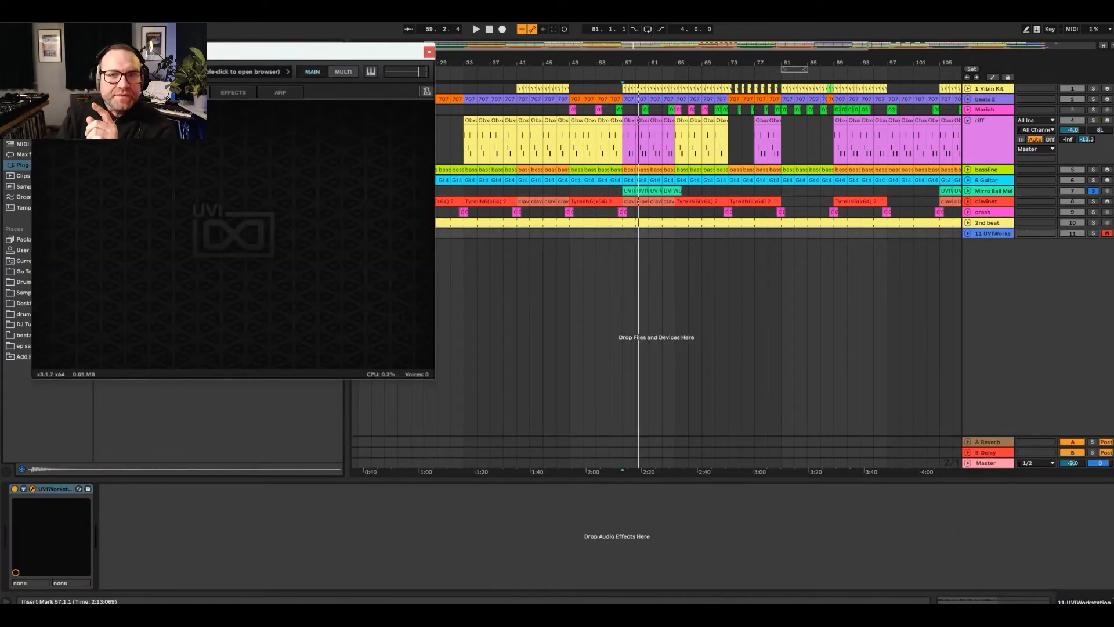
- Browse the Program 24 soundbank in UVIWorkstation, looking through its preset categories down to P24 Basics and Single Instruments
left_click(89, 184)
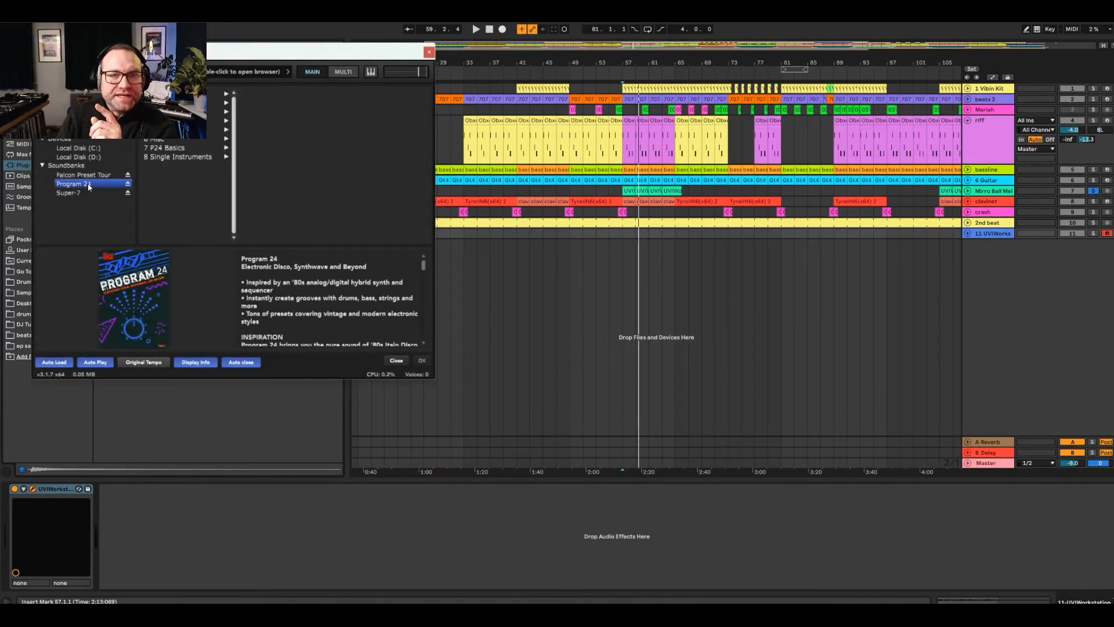
left_click(169, 94)
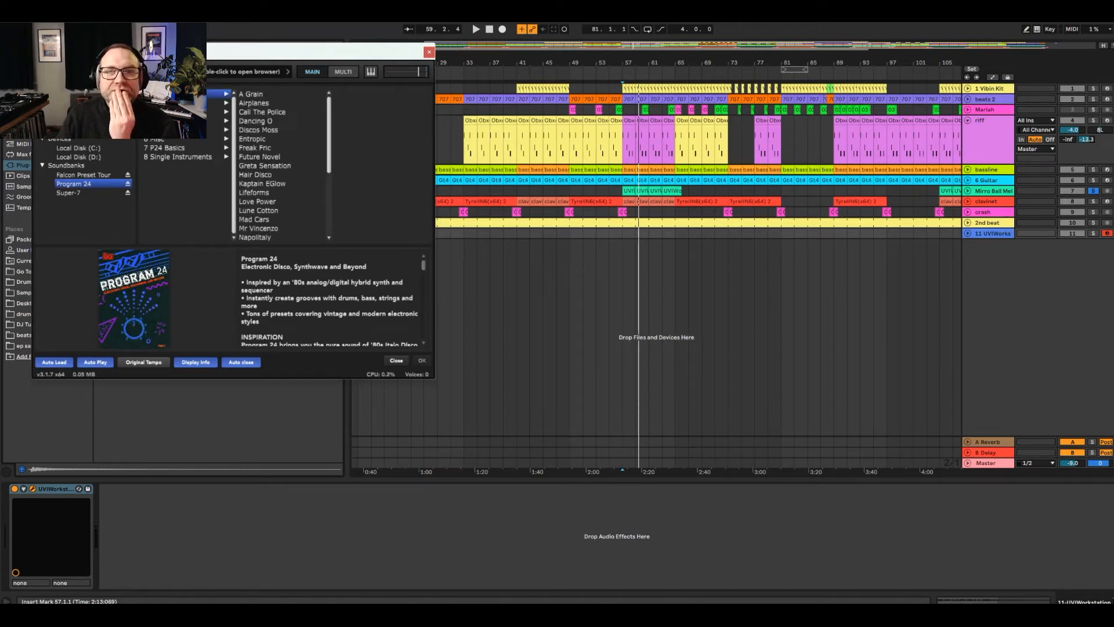
left_click(168, 103)
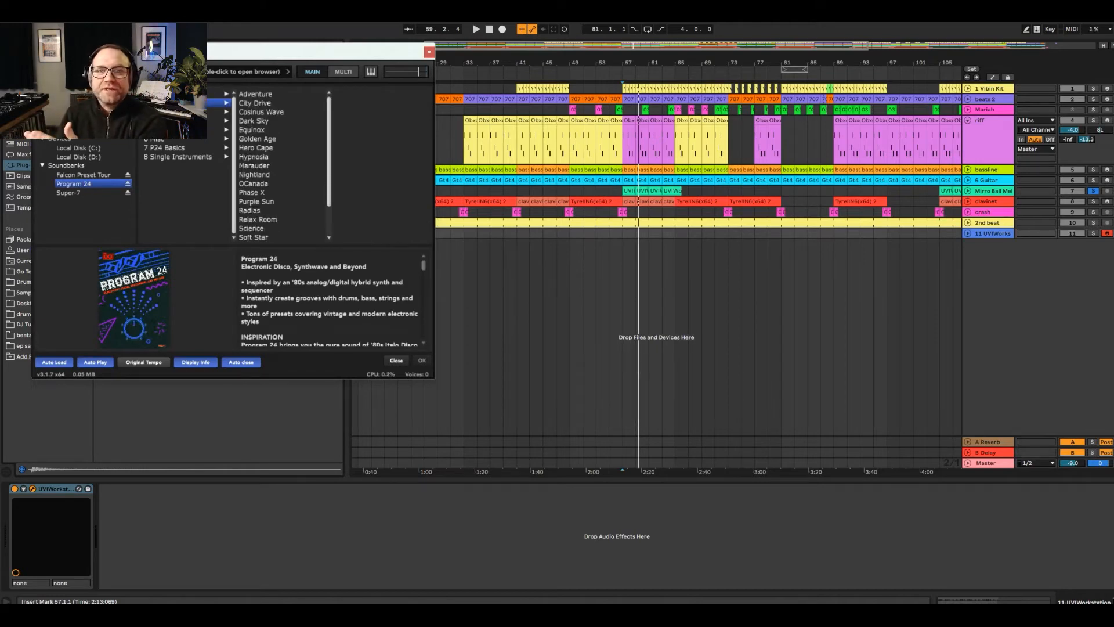
scroll(278, 166, "down", 6)
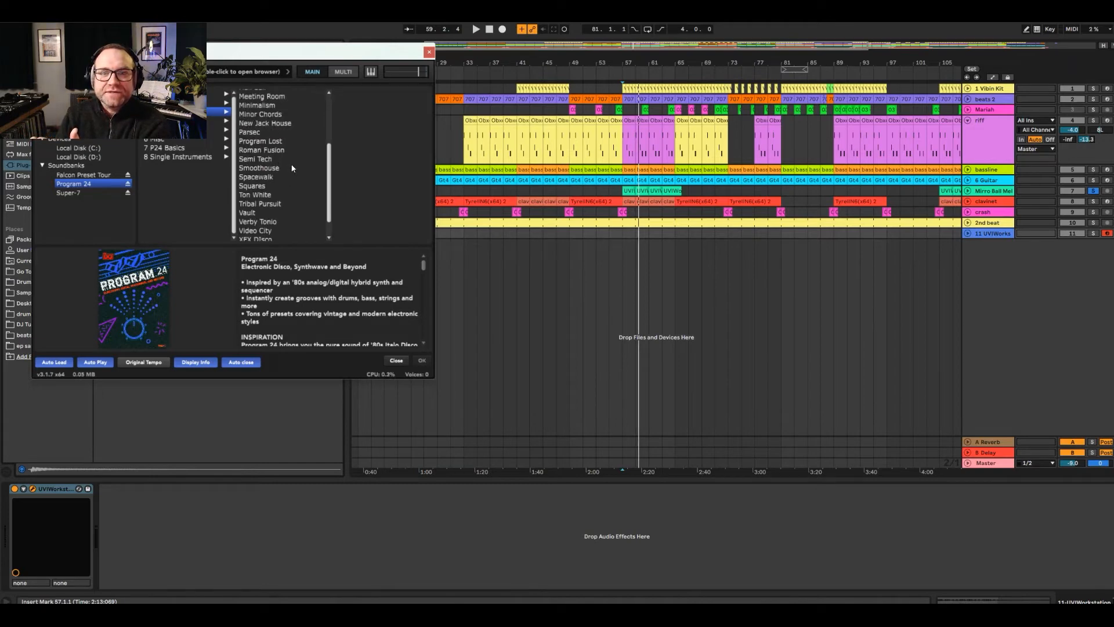
scroll(293, 168, "down", 2)
left_click(174, 121)
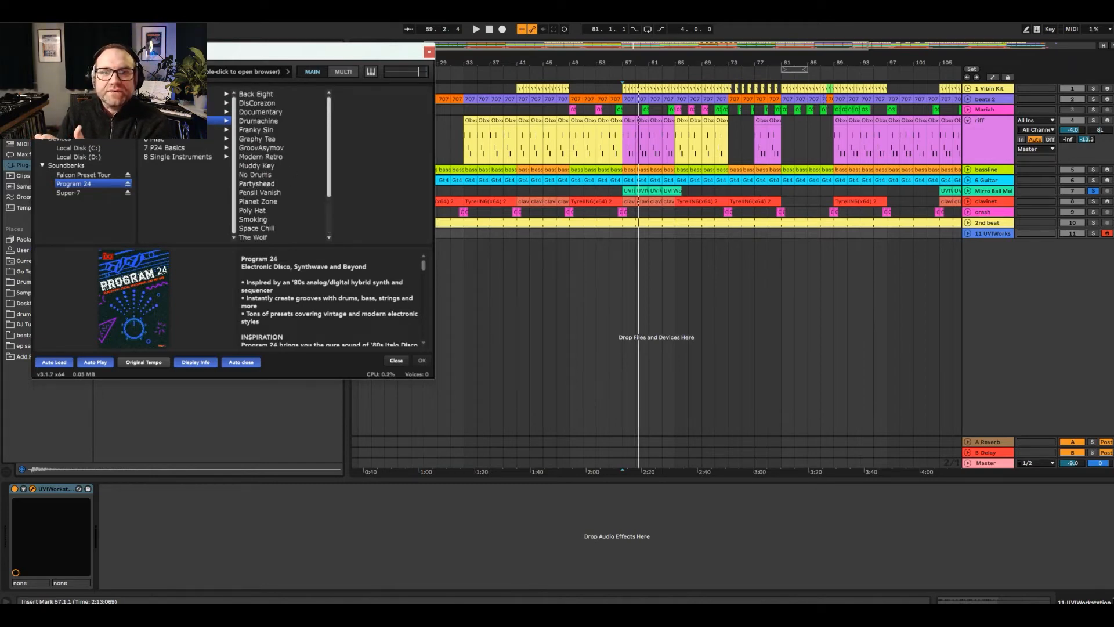
left_click(174, 129)
scroll(303, 181, "down", 4)
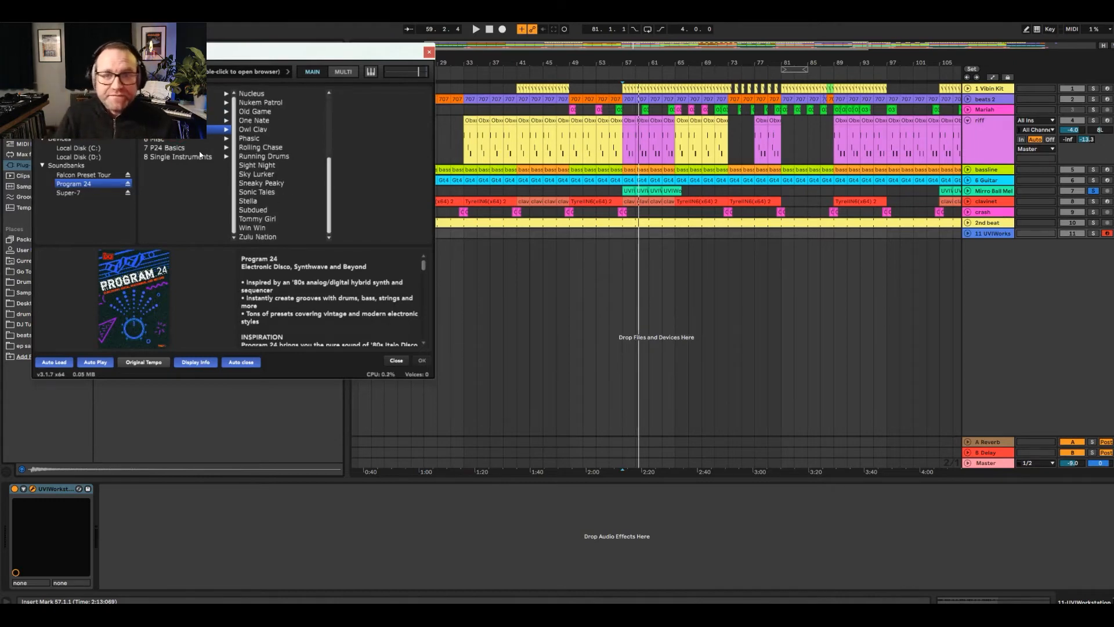
left_click(181, 149)
left_click(173, 156)
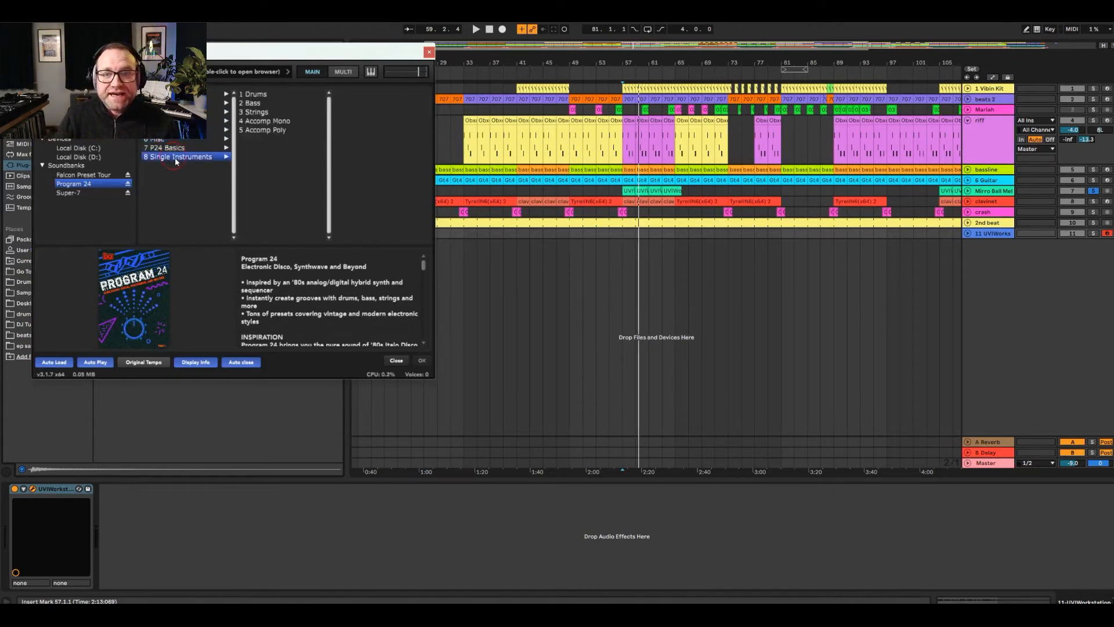
- Browse the Super-7 soundbank's preset categories and load the A Mirror Ball preset
left_click(73, 193)
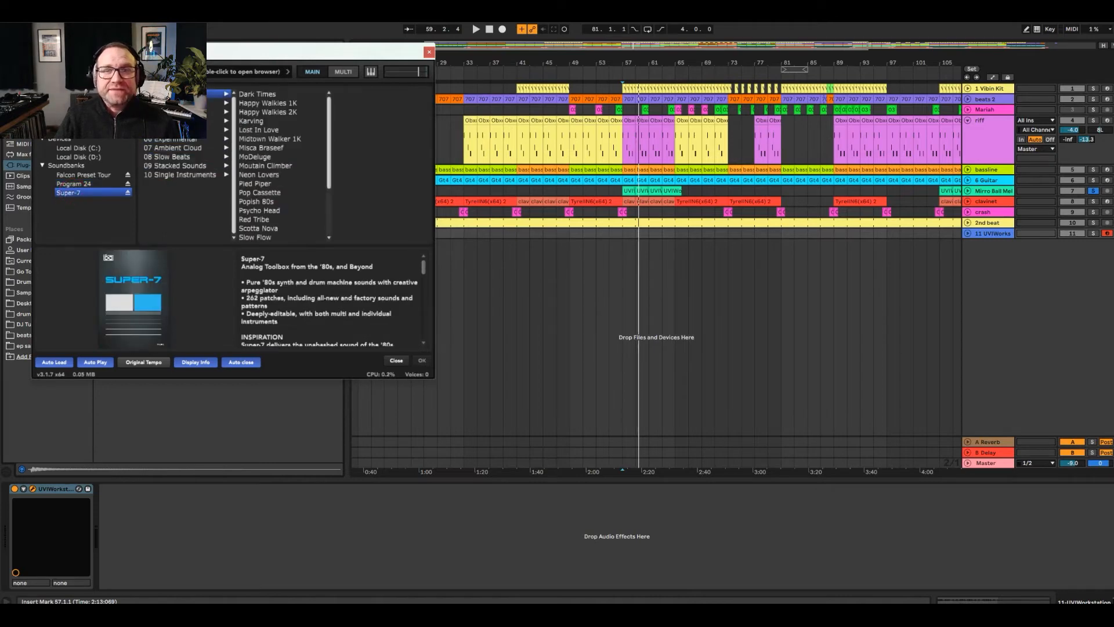
scroll(289, 170, "down", 5)
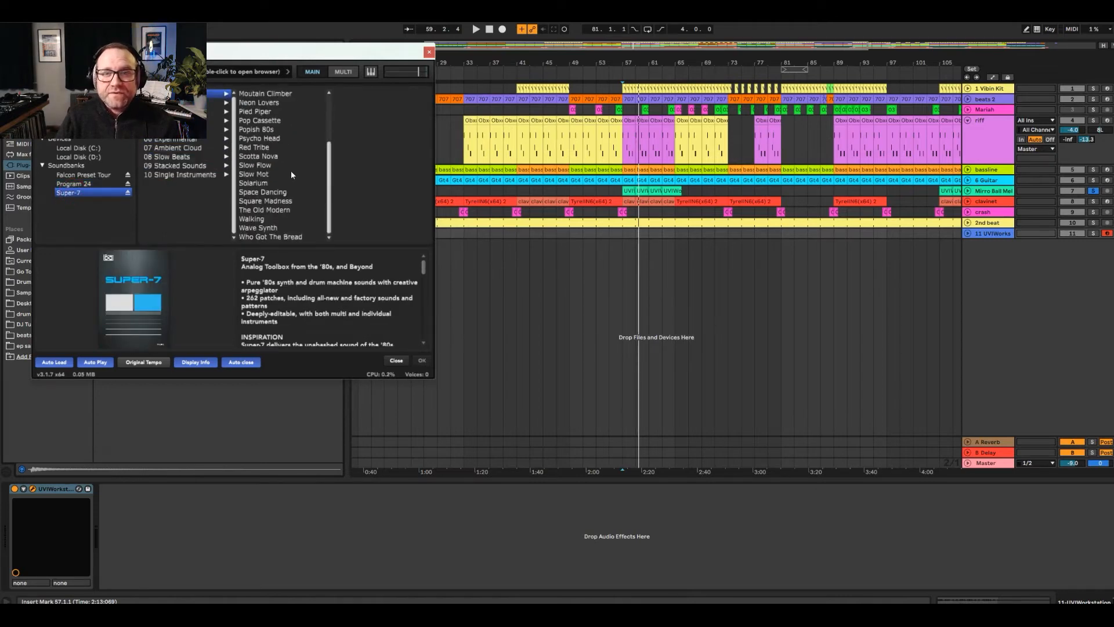
left_click(215, 102)
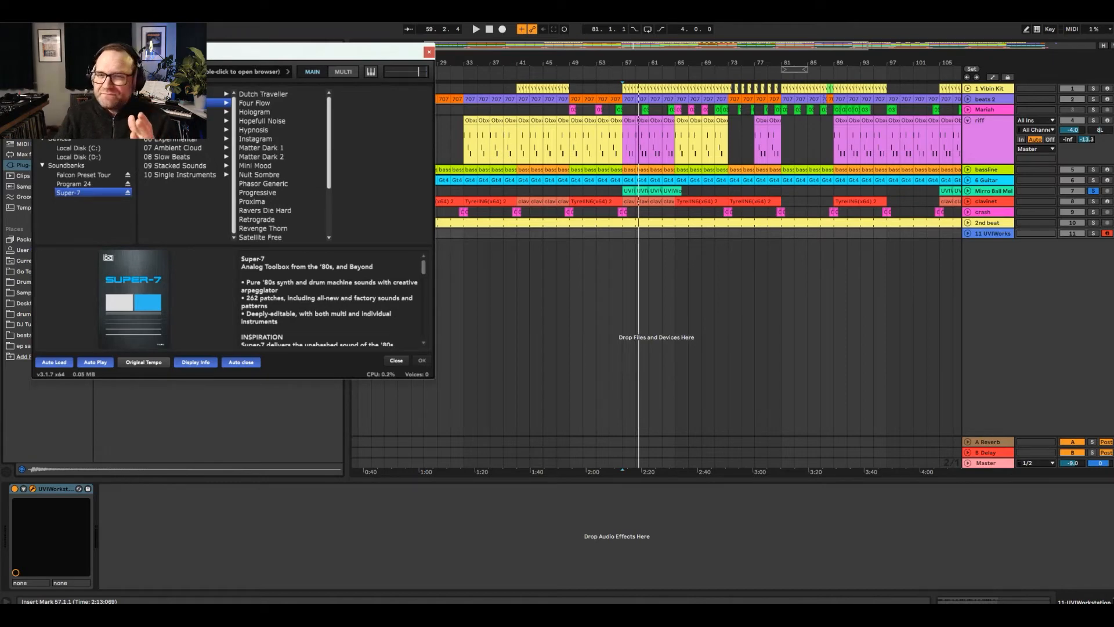
scroll(277, 173, "down", 3)
left_click(214, 111)
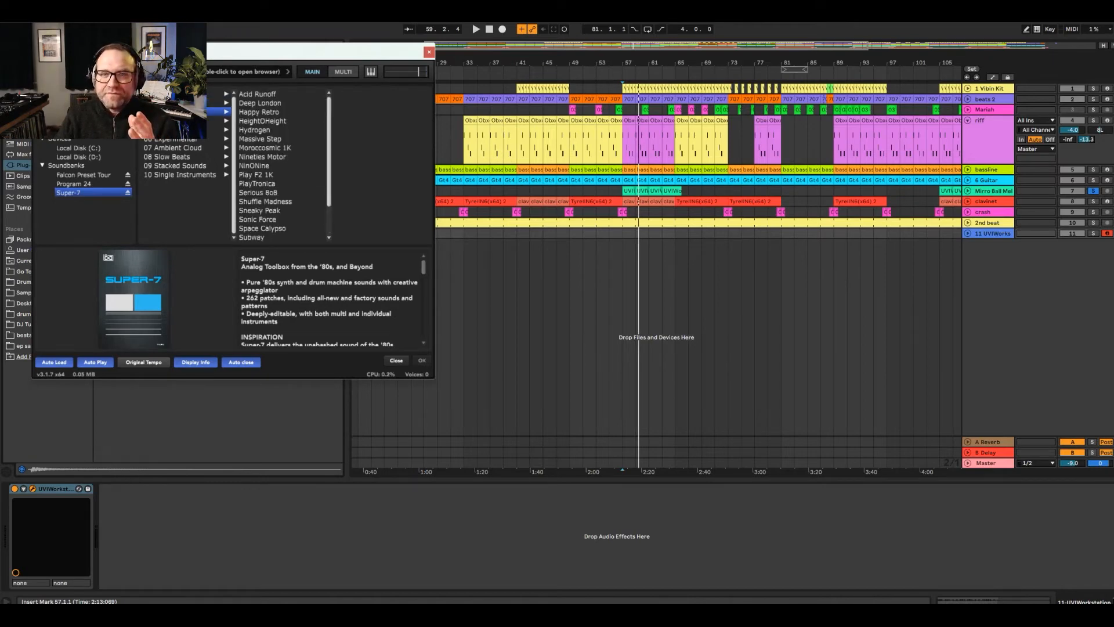
key("Down")
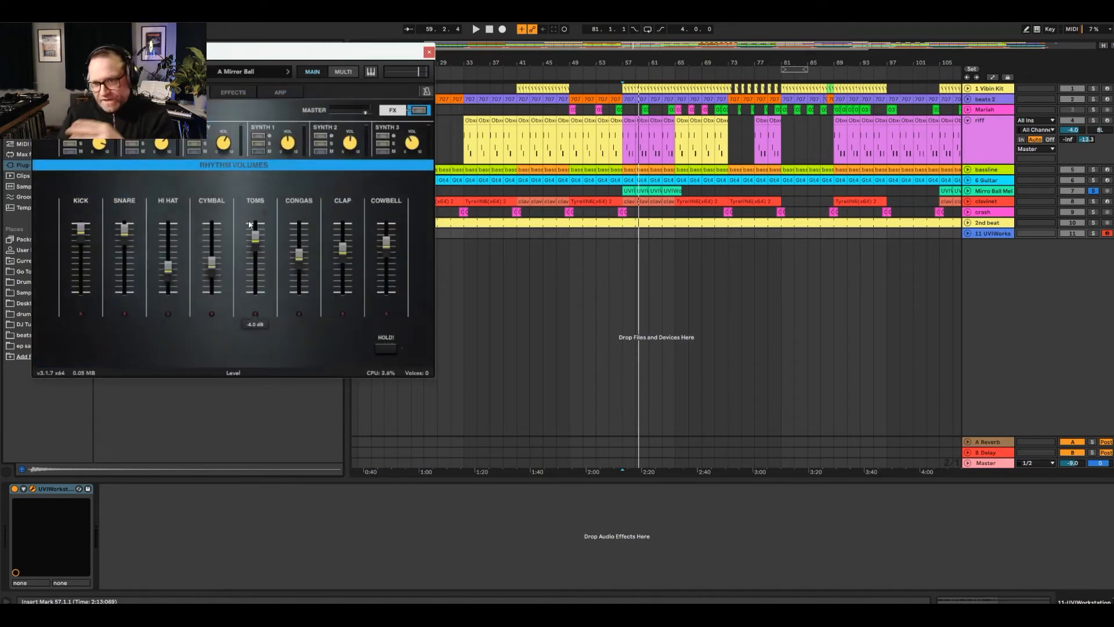
- Play from bar 57, switching solo between the UVIWorkstation track and Mirro Ball Melody to compare the preset with the frozen part
left_click(1093, 233)
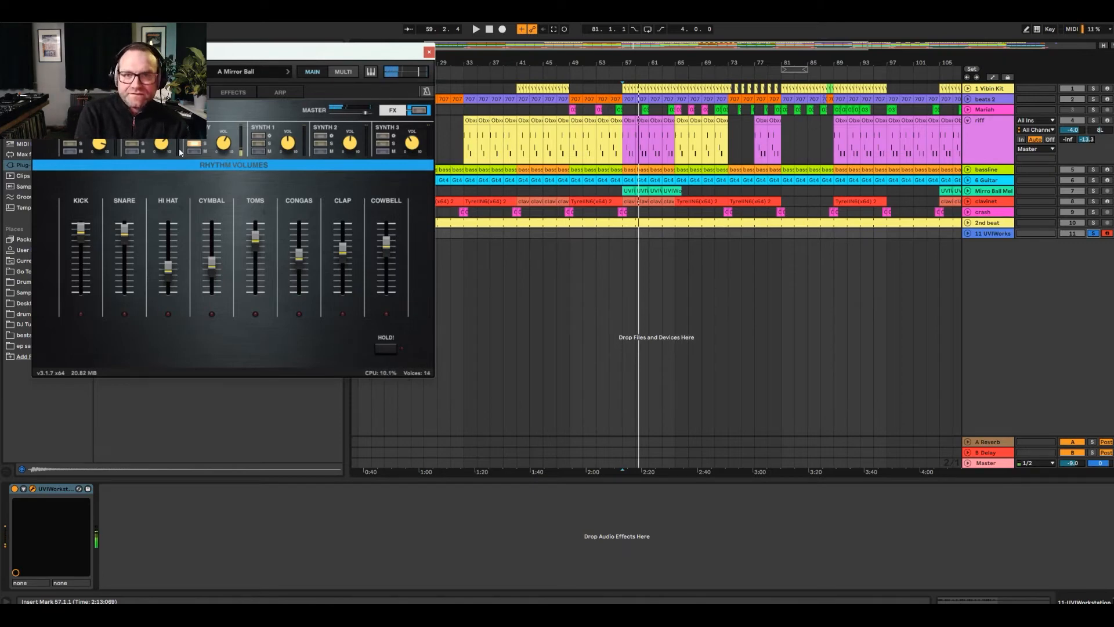
key("space")
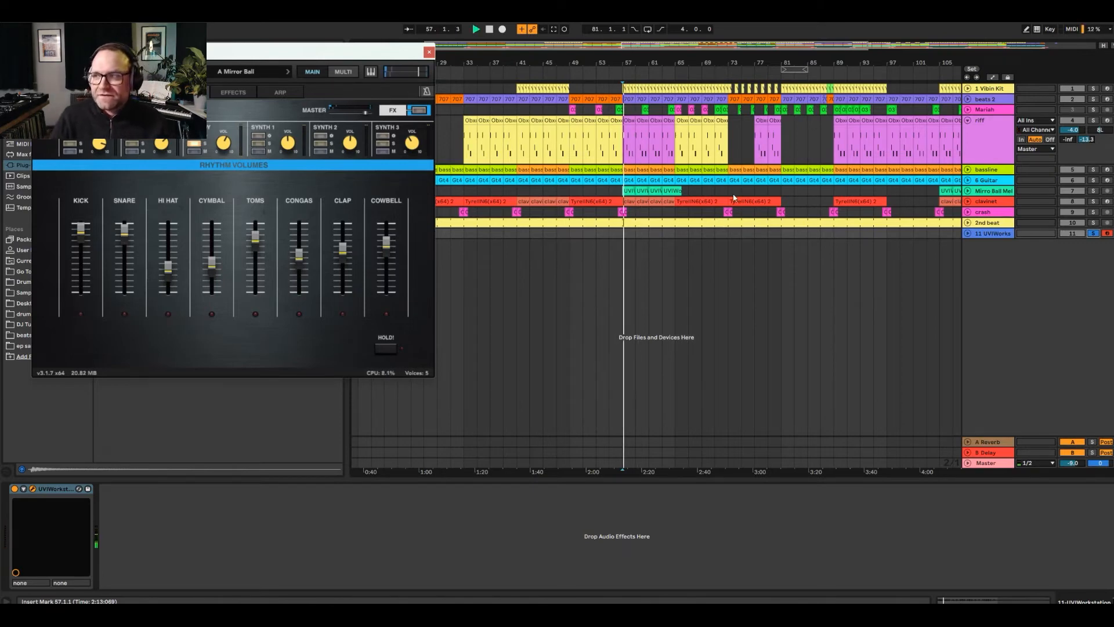
left_click(1093, 191)
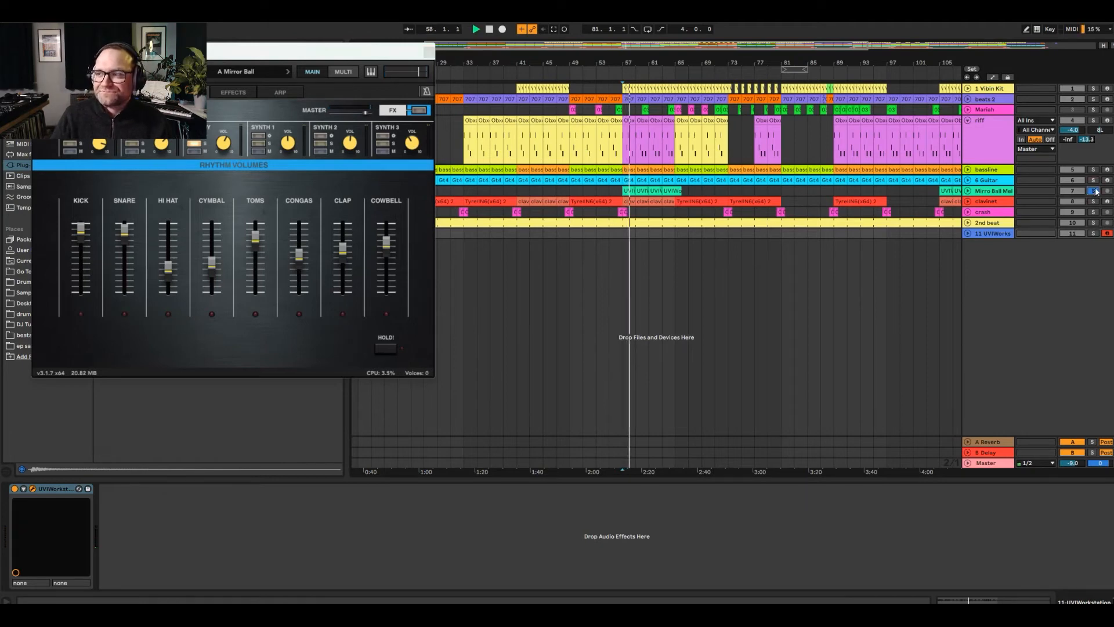
left_click(1095, 234)
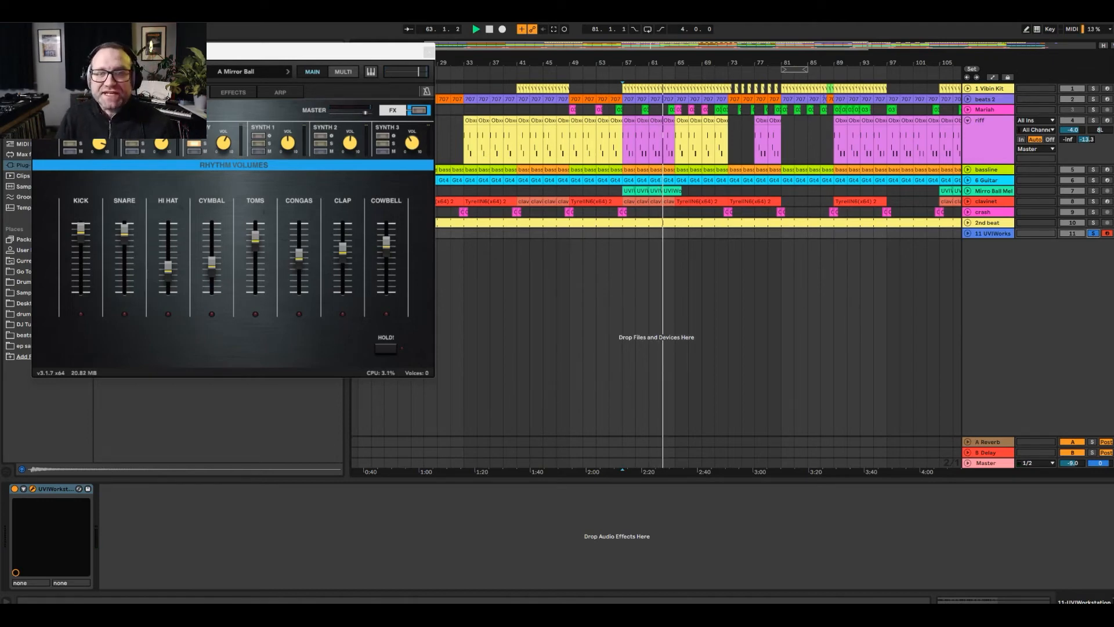
- Examine the Melody part and its arpeggiator, try soloing the preset's individual parts, and close the UVIWorkstation window
left_click(194, 142)
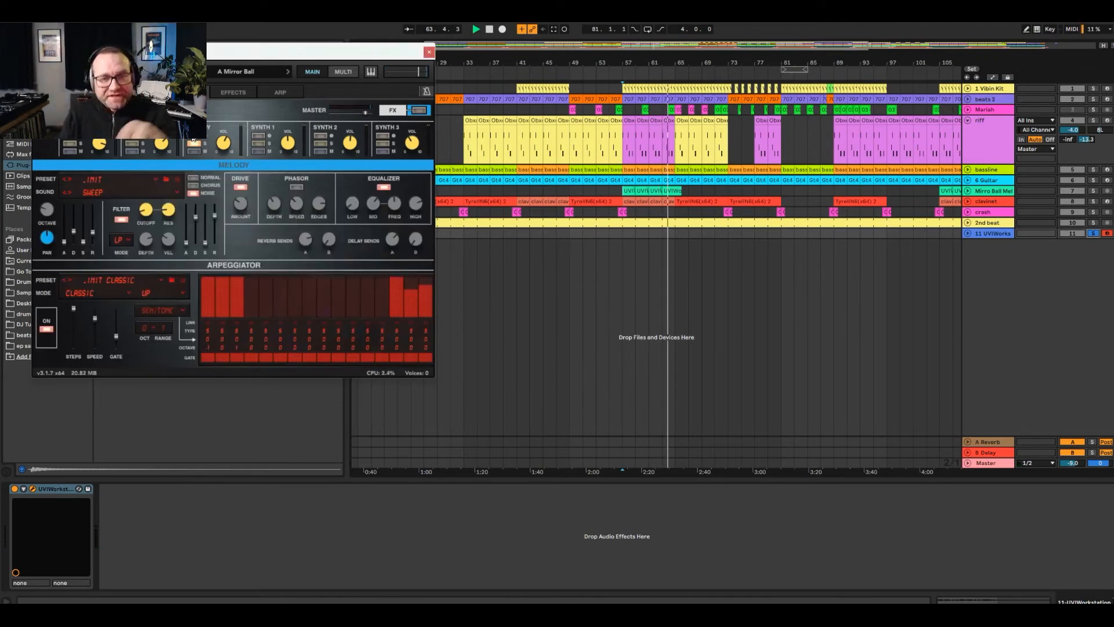
left_click(133, 144)
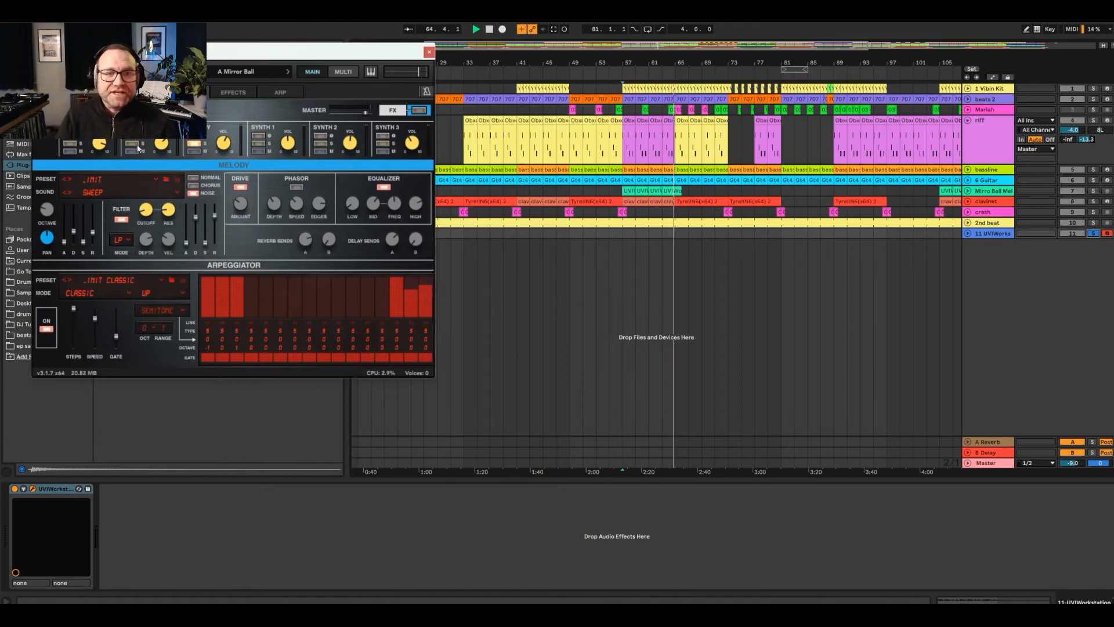
left_click(70, 144)
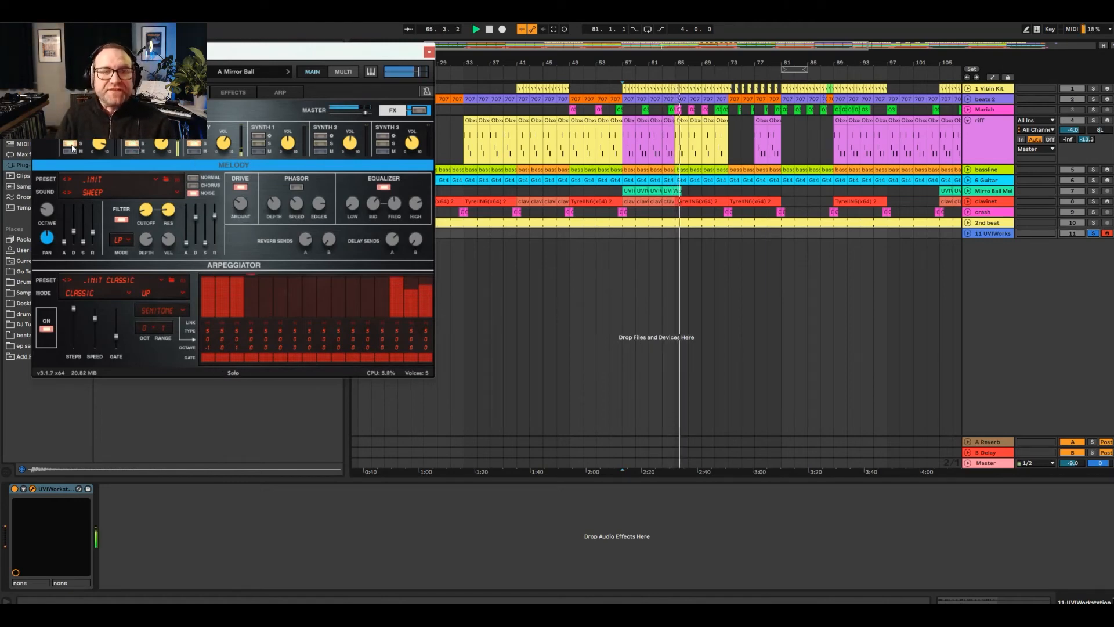
left_click(70, 145)
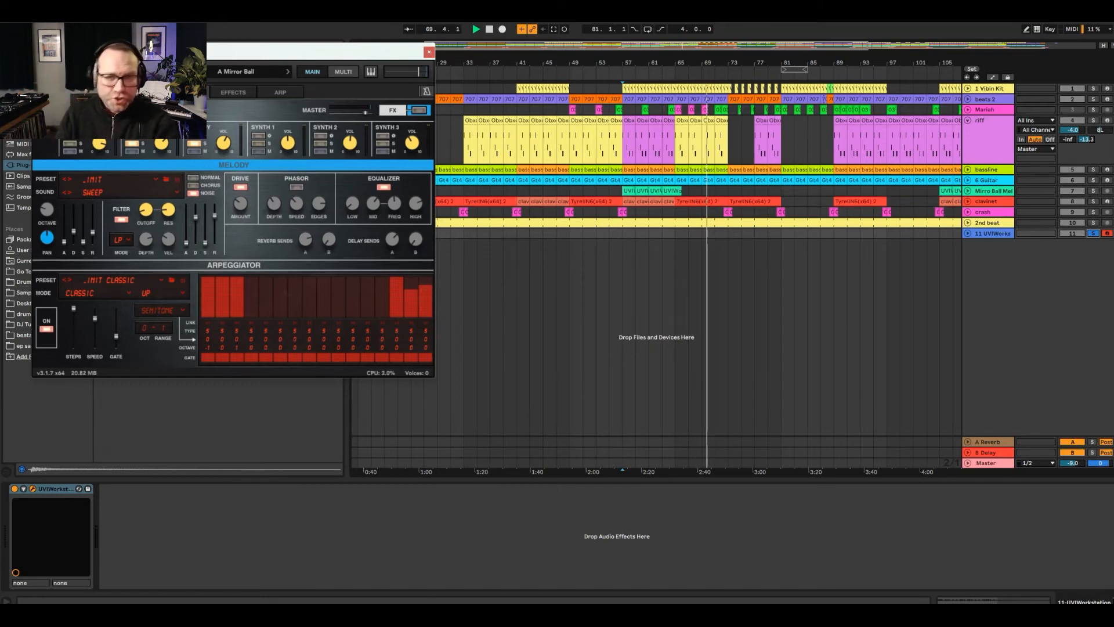
left_click(430, 52)
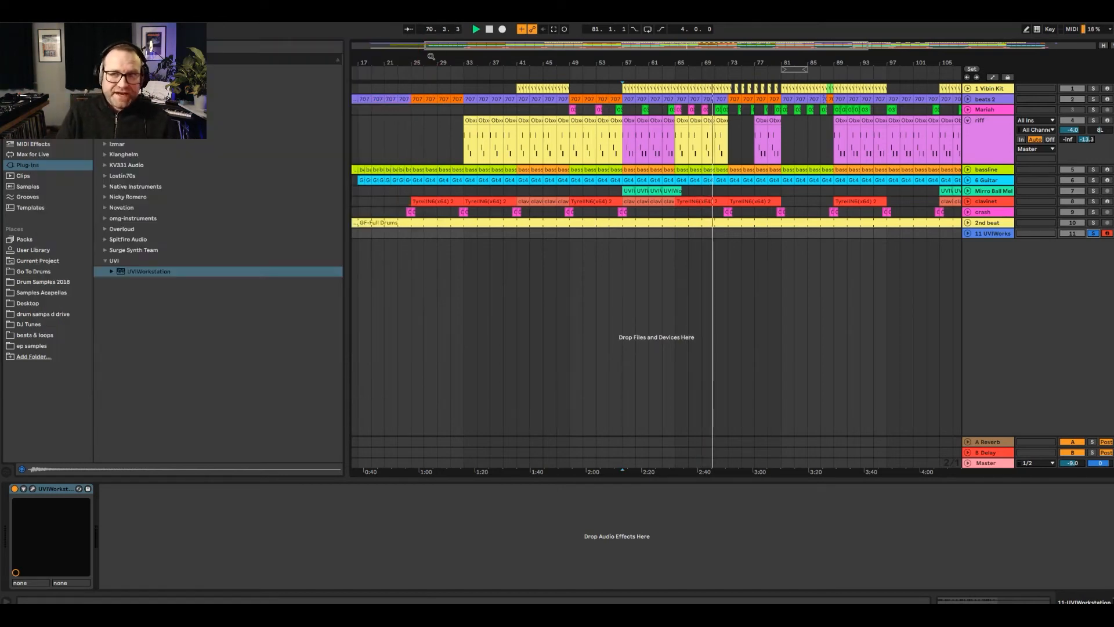
- Clear the melody and UVIWorkstation solos, listen to the full mix and stop playback
left_click(1093, 190)
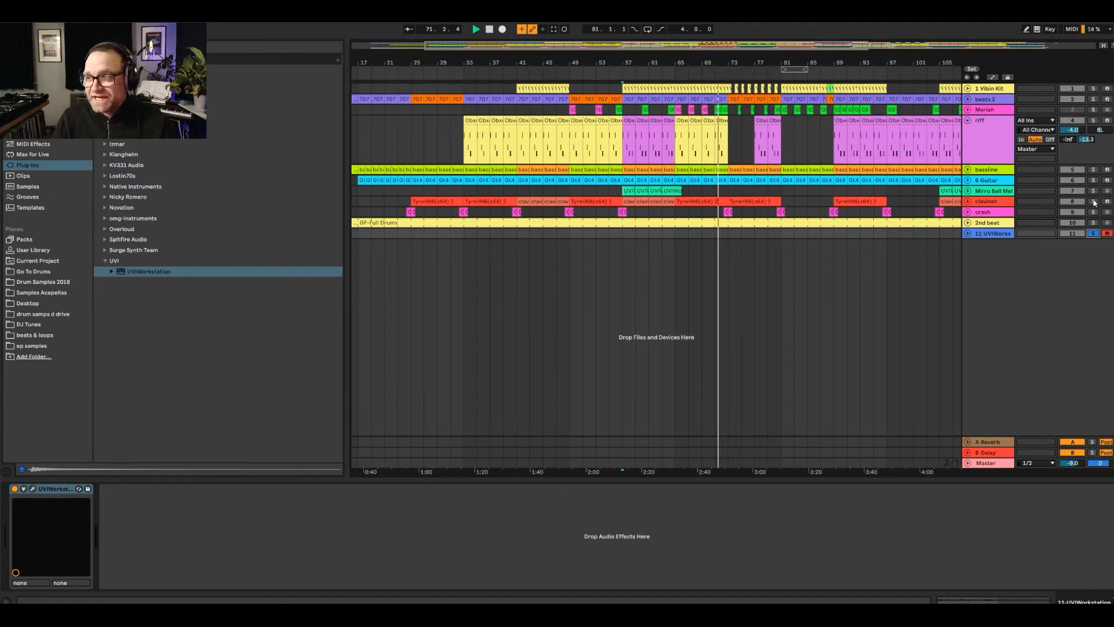
left_click(1093, 191)
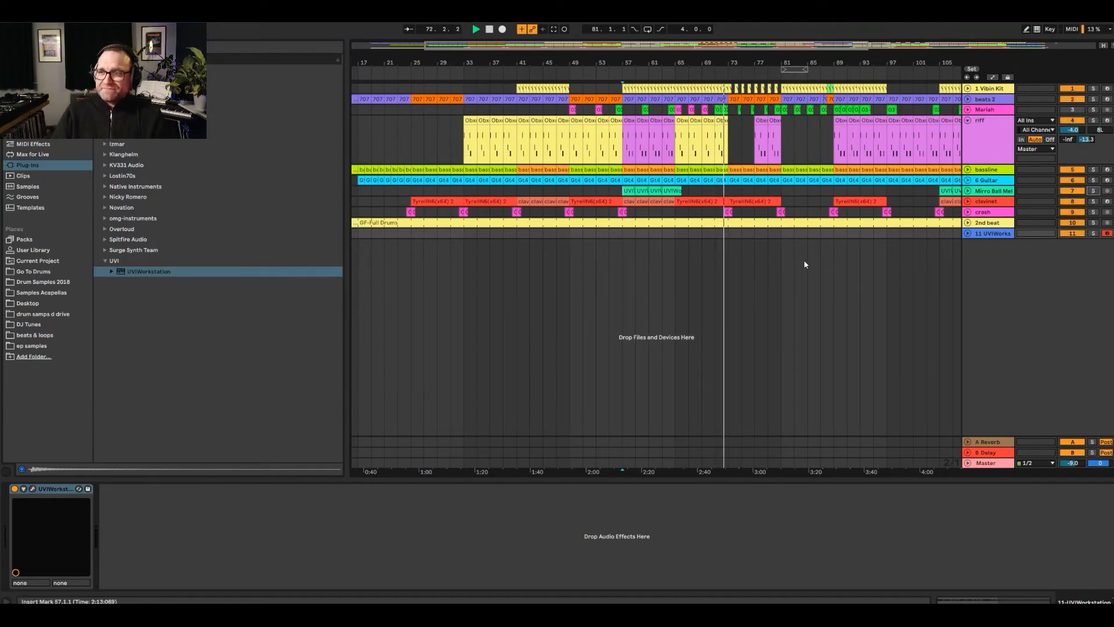
left_click(738, 253)
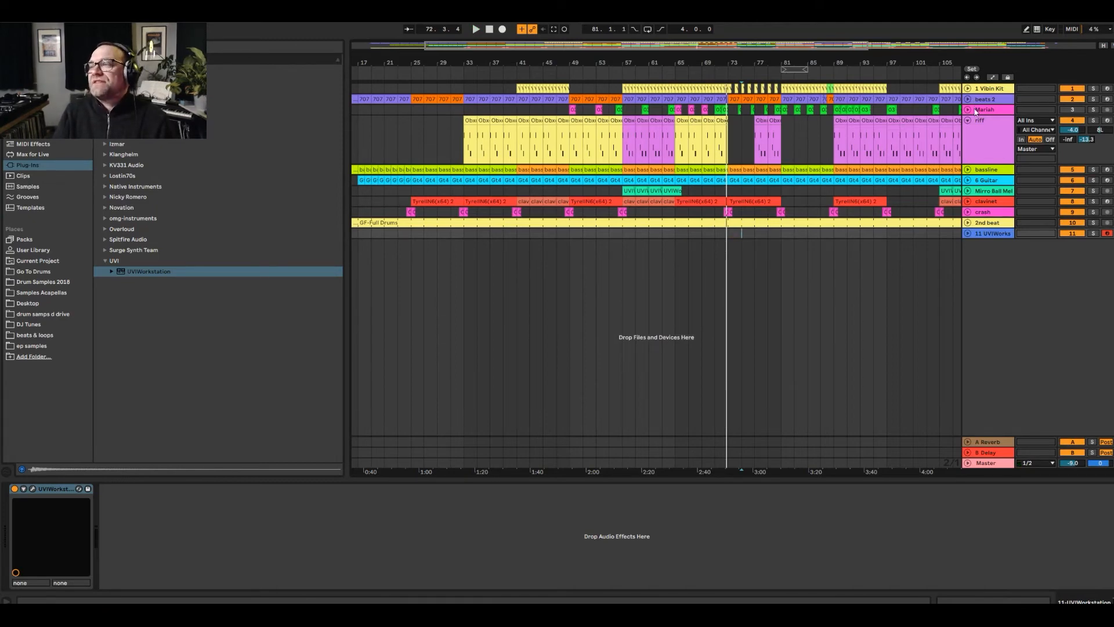
- Solo the Mariah track, open its 03 - Fantasy (Bad Boy Mix) vocal clip at bar 49 and play it
left_click(975, 112)
left_click(1093, 110)
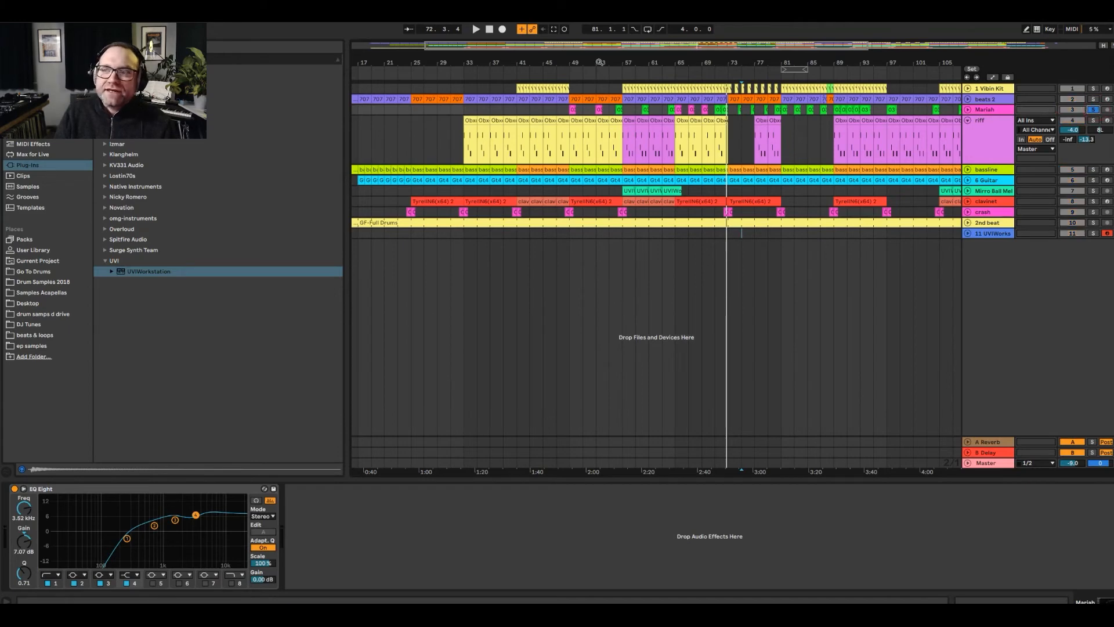
left_click_drag(599, 62, 502, 112)
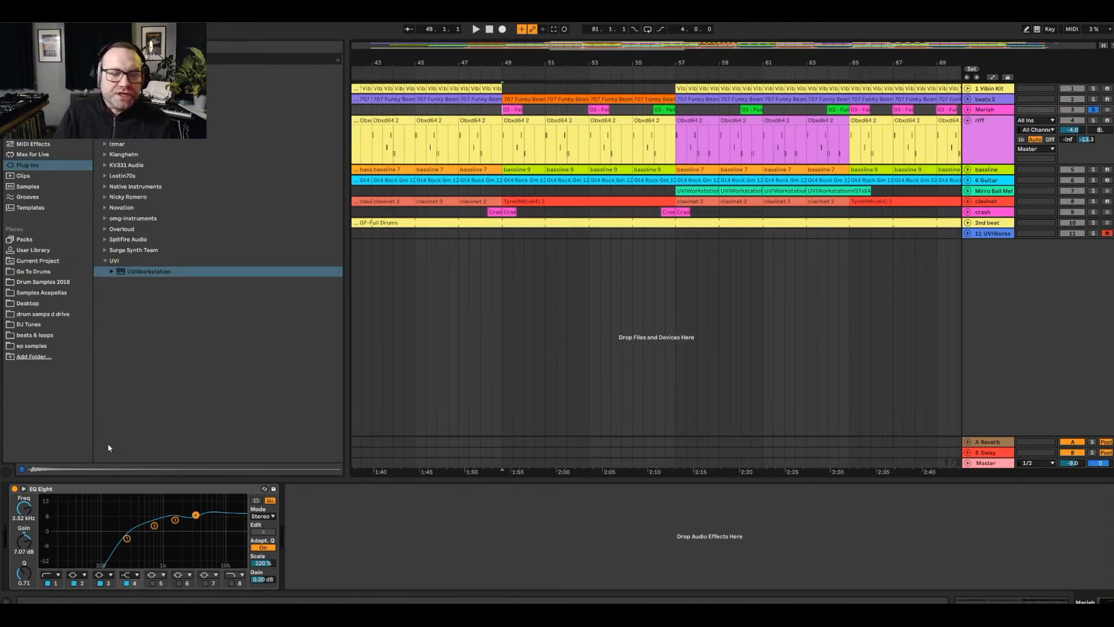
double_click(510, 109)
key("space")
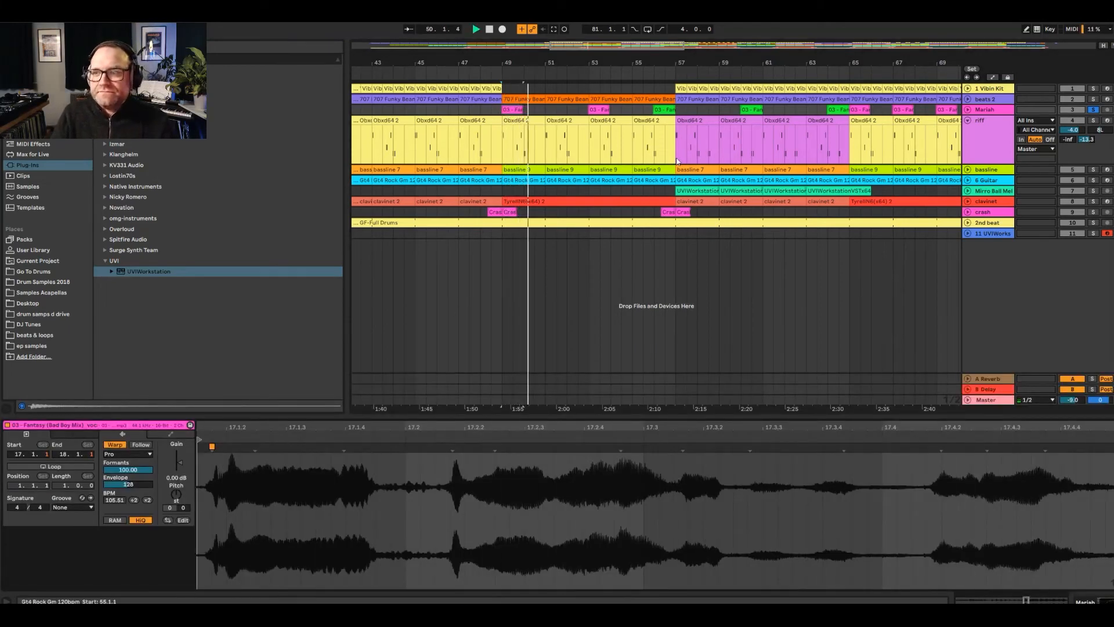
- Play the green Fantasy vocal clips on the soloed Mariah track from bar 56 and around bars 78 to 80
left_click(653, 111)
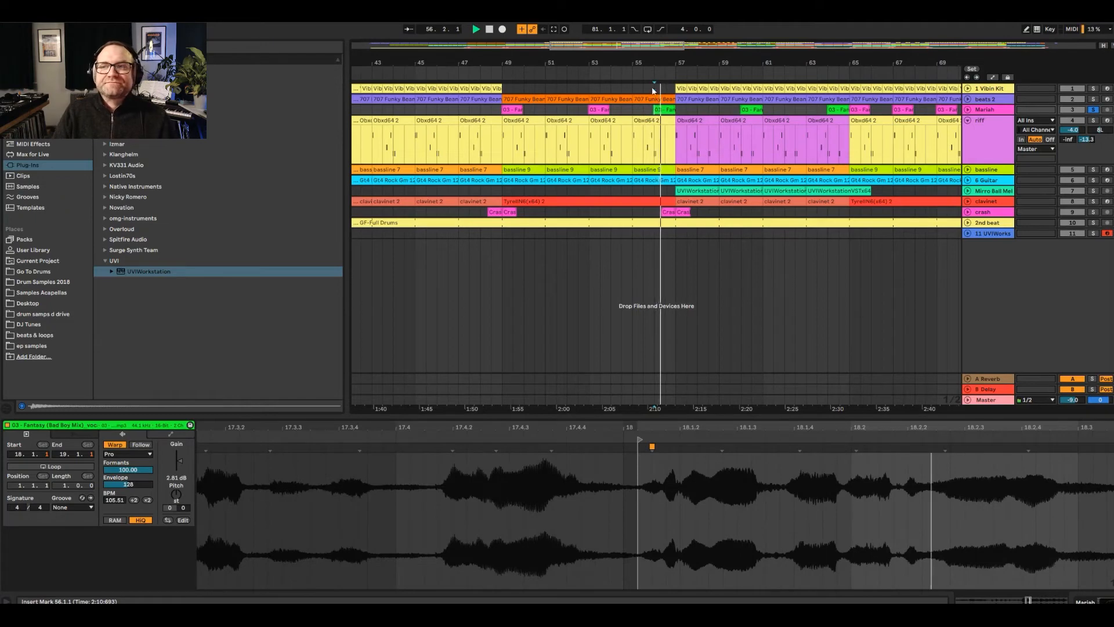
left_click_drag(656, 62, 378, 62)
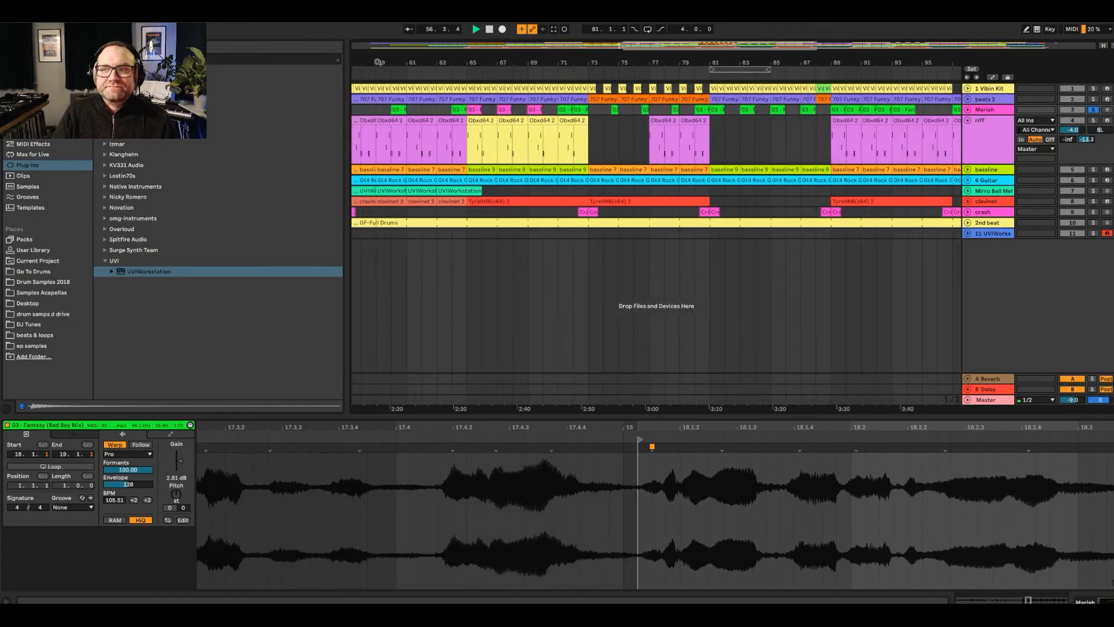
left_click(701, 115)
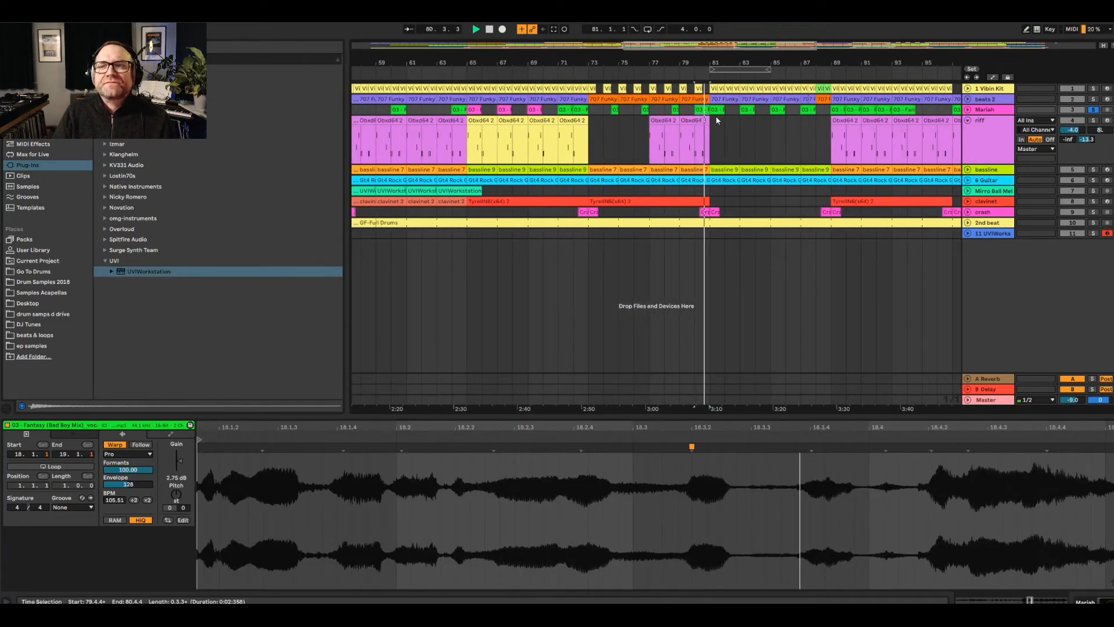
left_click(675, 109)
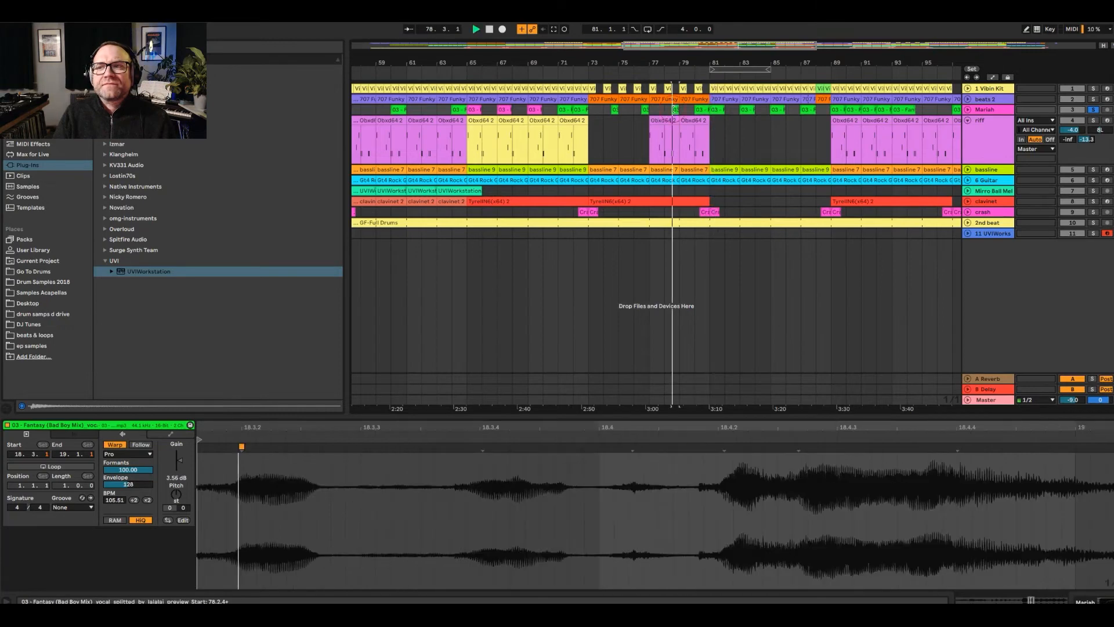
- Enlarge the soloed Mariah track and play its green Fantasy vocal clips from bars 89, 93 and 97
left_click(834, 124)
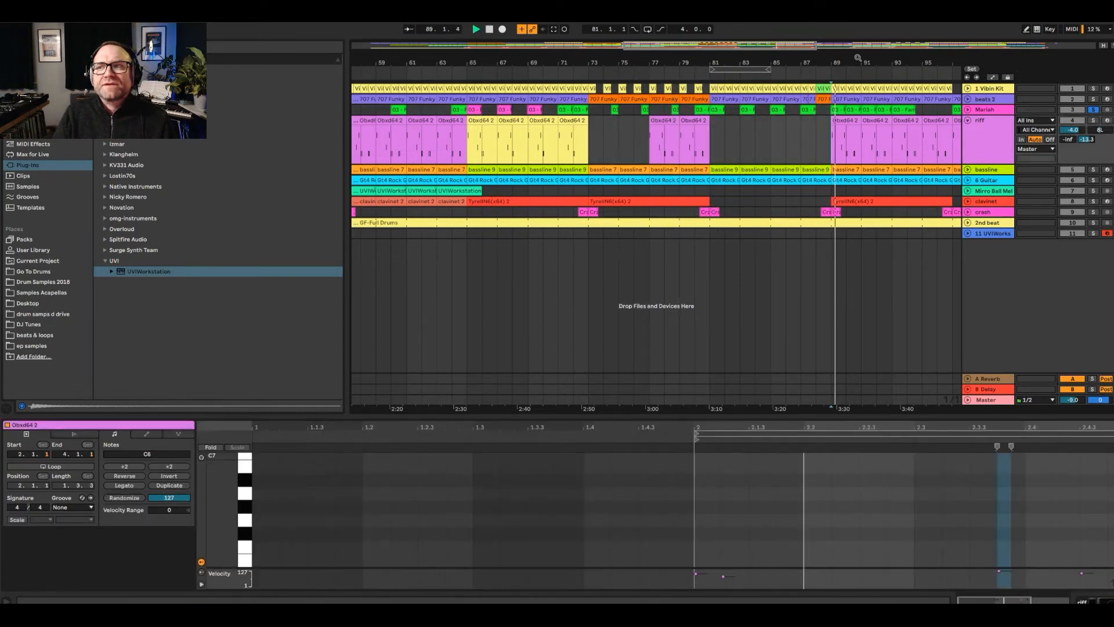
left_click_drag(858, 58, 630, 58)
left_click(967, 110)
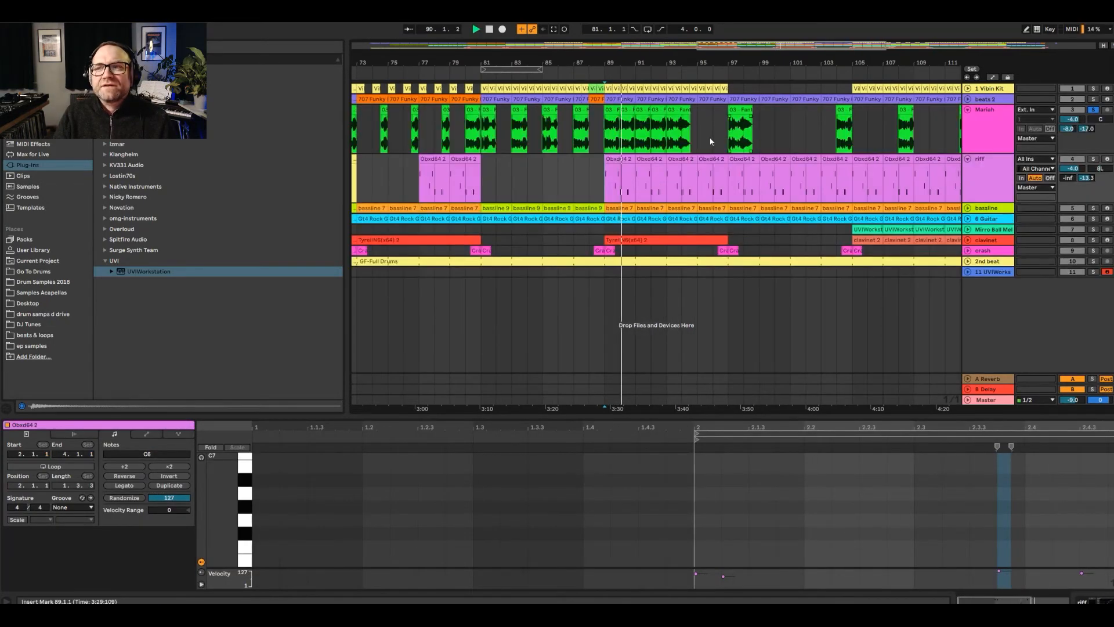
left_click(672, 140)
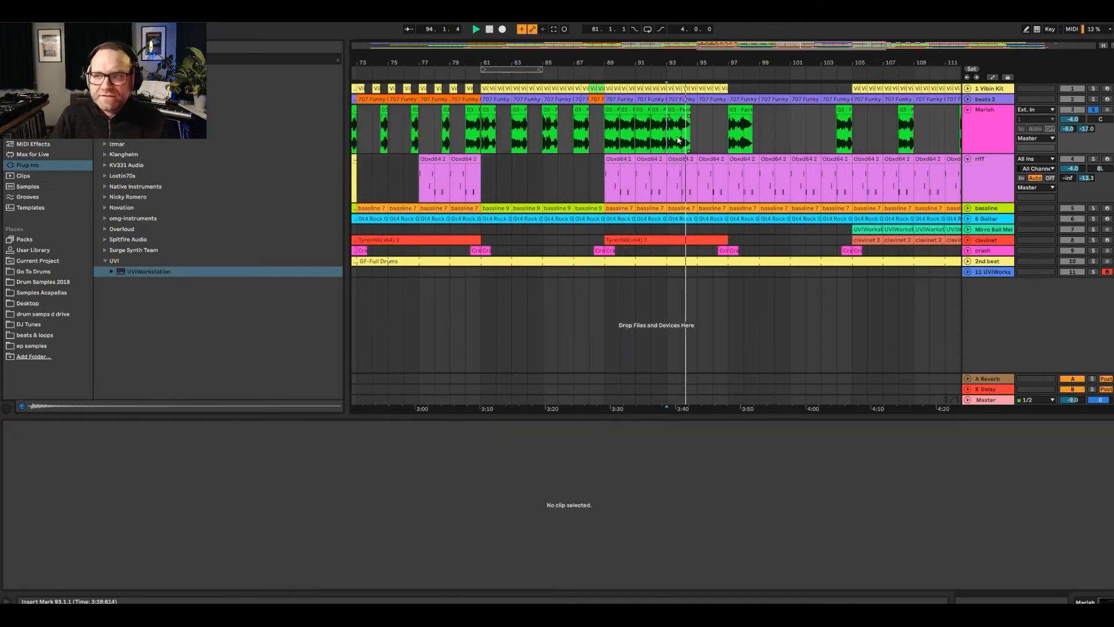
left_click(679, 139)
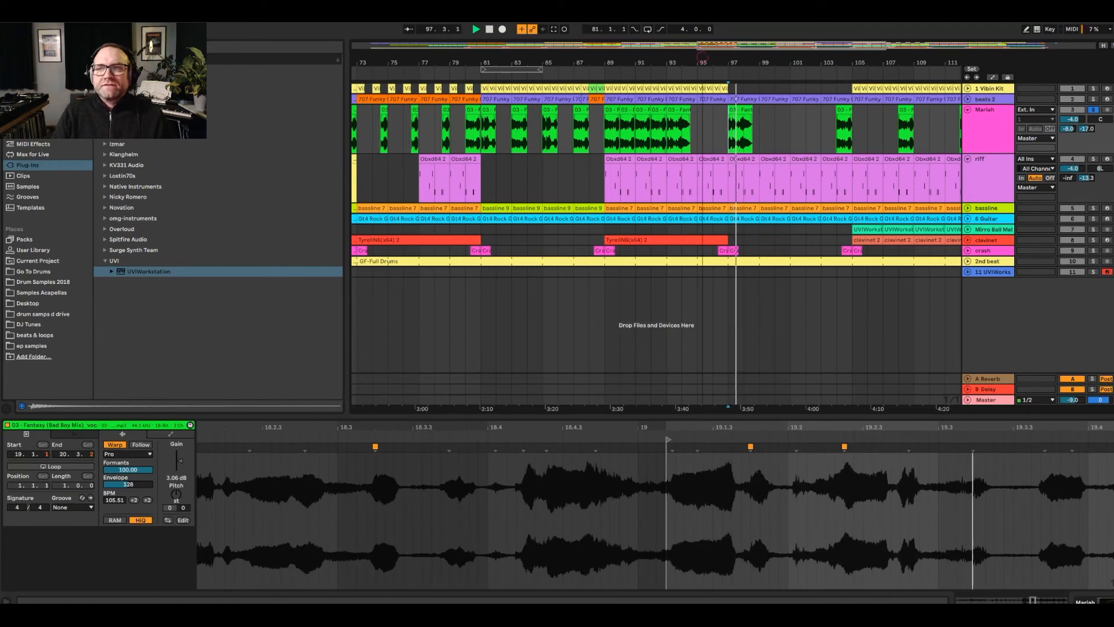
- Show the whole arrangement and replay the vocal clip at bar 97 on the soloed Mariah track
key("w")
left_click(1095, 109)
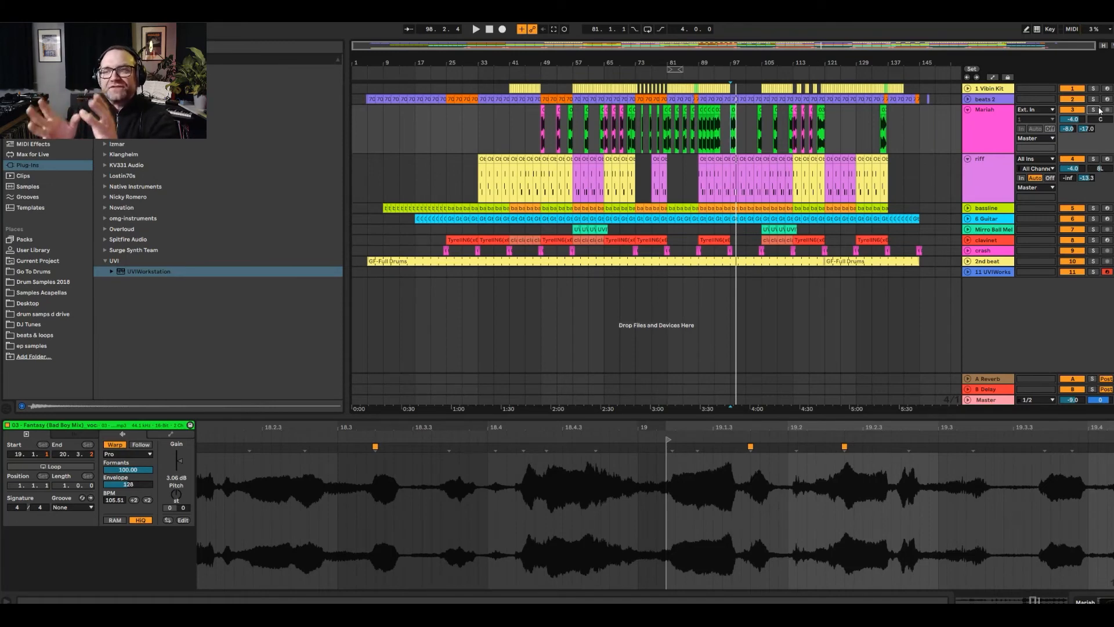
left_click(1093, 109)
left_click(731, 138)
key("space")
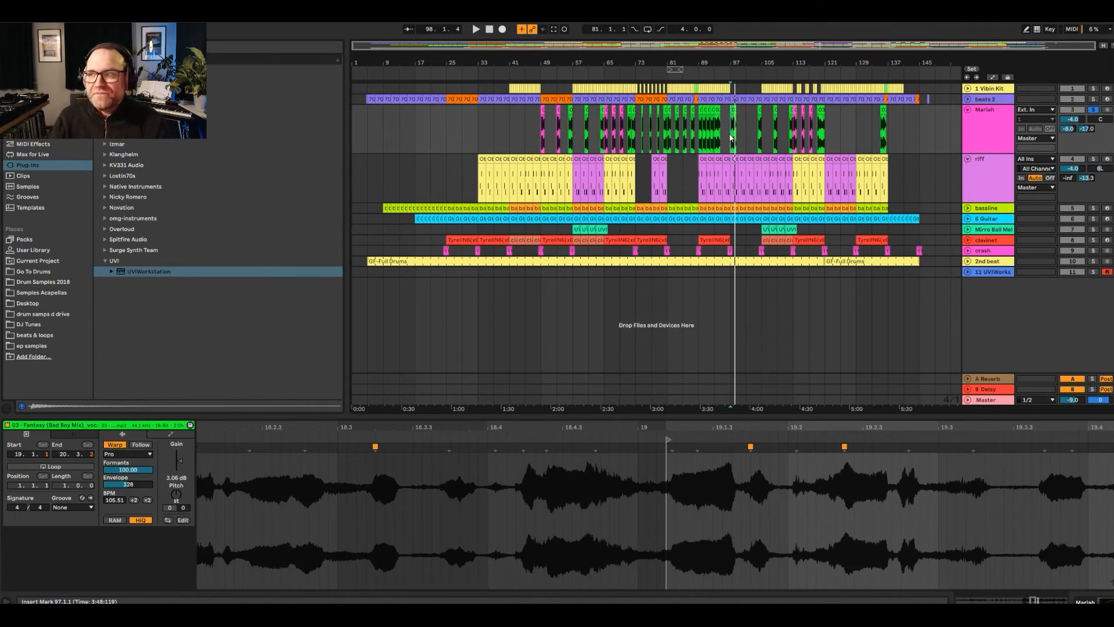
- Unsolo the Mariah track, play the full mix from bar 77 and collapse the Mariah track
left_click_drag(848, 63, 799, 87)
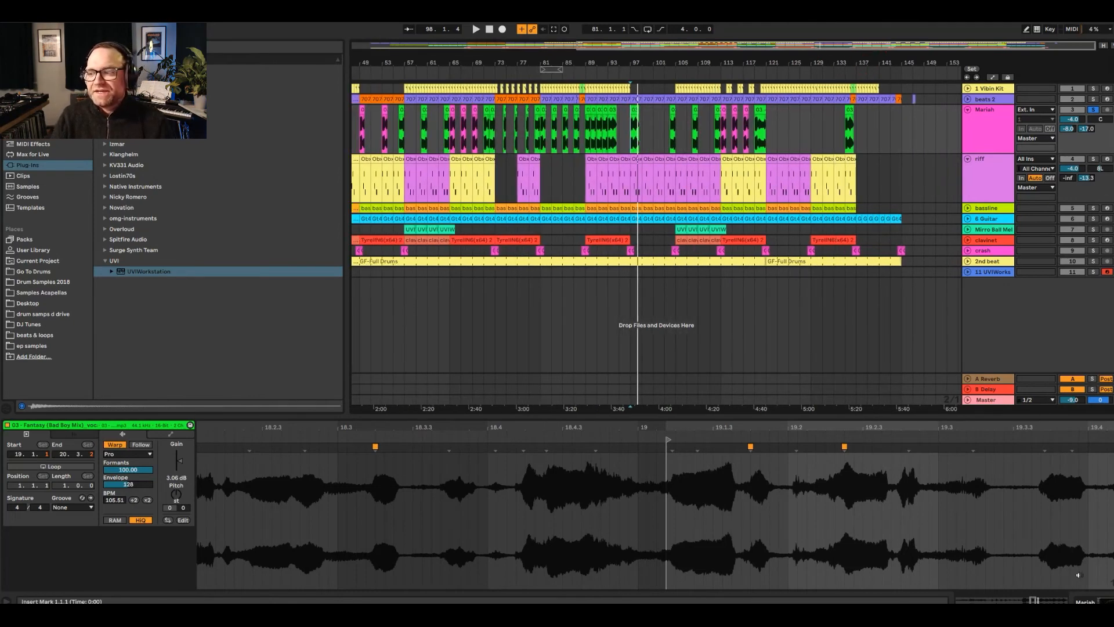
left_click(1093, 110)
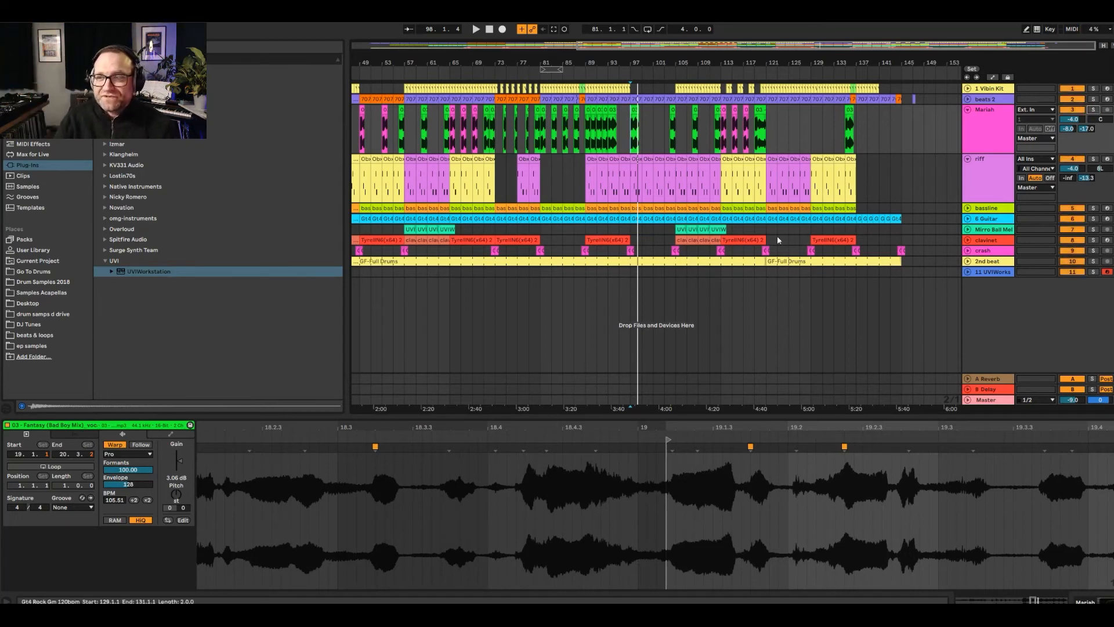
left_click(517, 279)
key("space")
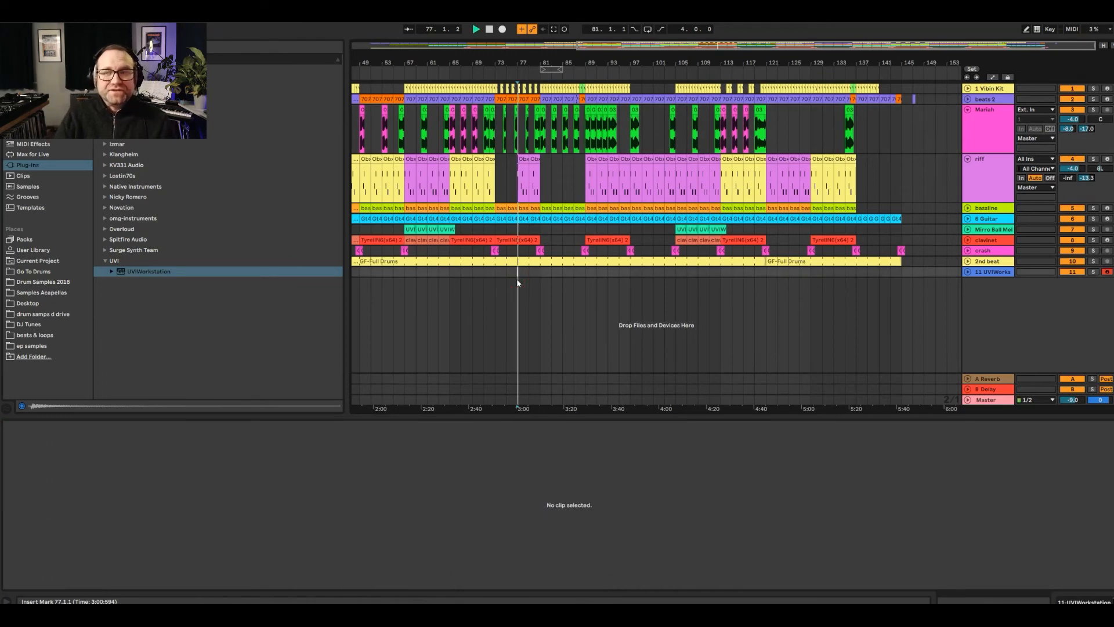
left_click(967, 110)
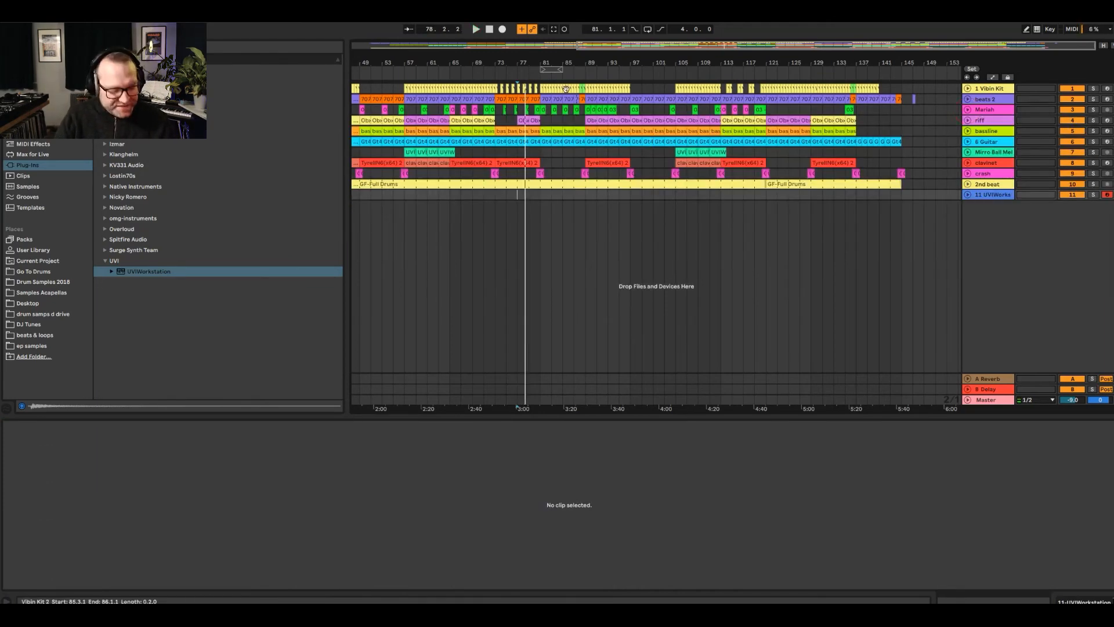
- Switch to the Session view, narrow the browser and examine the EQ Eight devices on the Vibin Kit, beats 2 and Mariah tracks
key("Tab")
left_click_drag(349, 123, 136, 145)
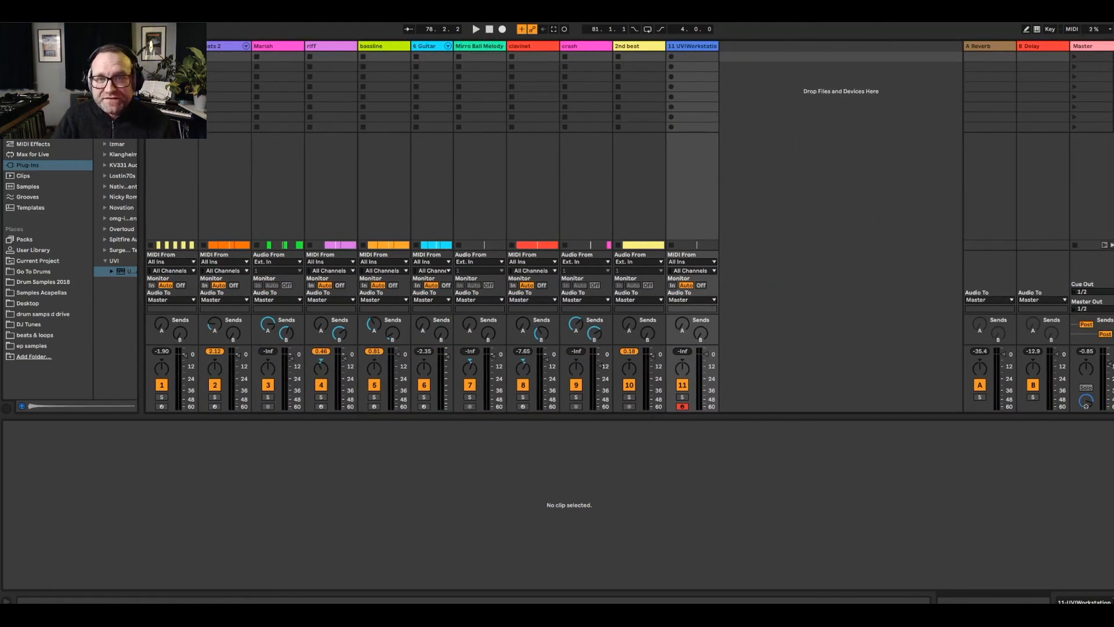
left_click(168, 47)
left_click(1050, 601)
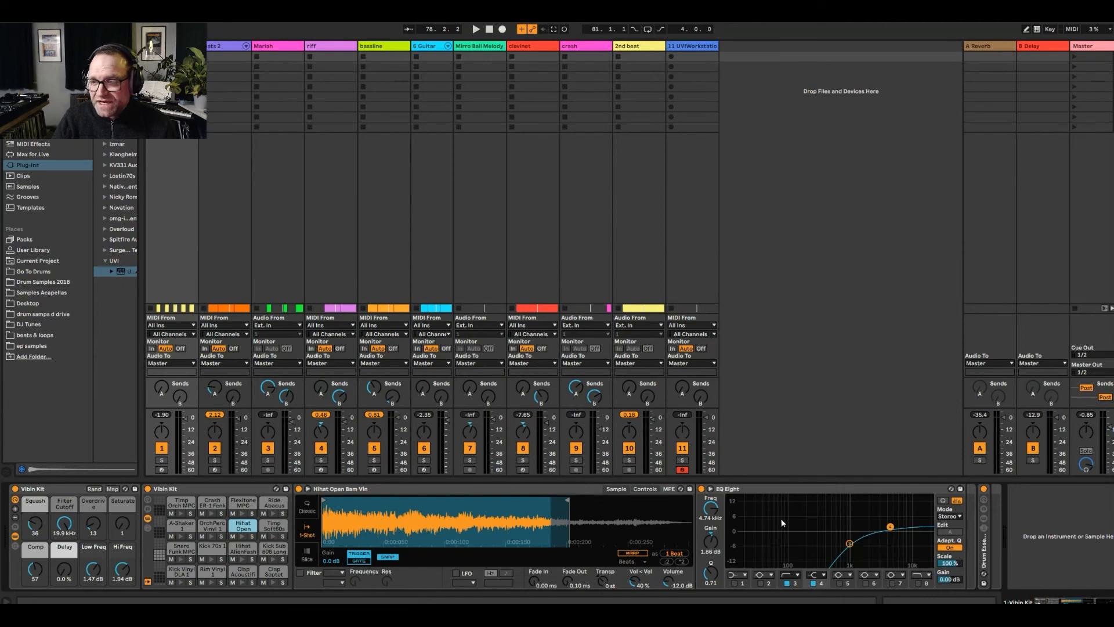
left_click(794, 486)
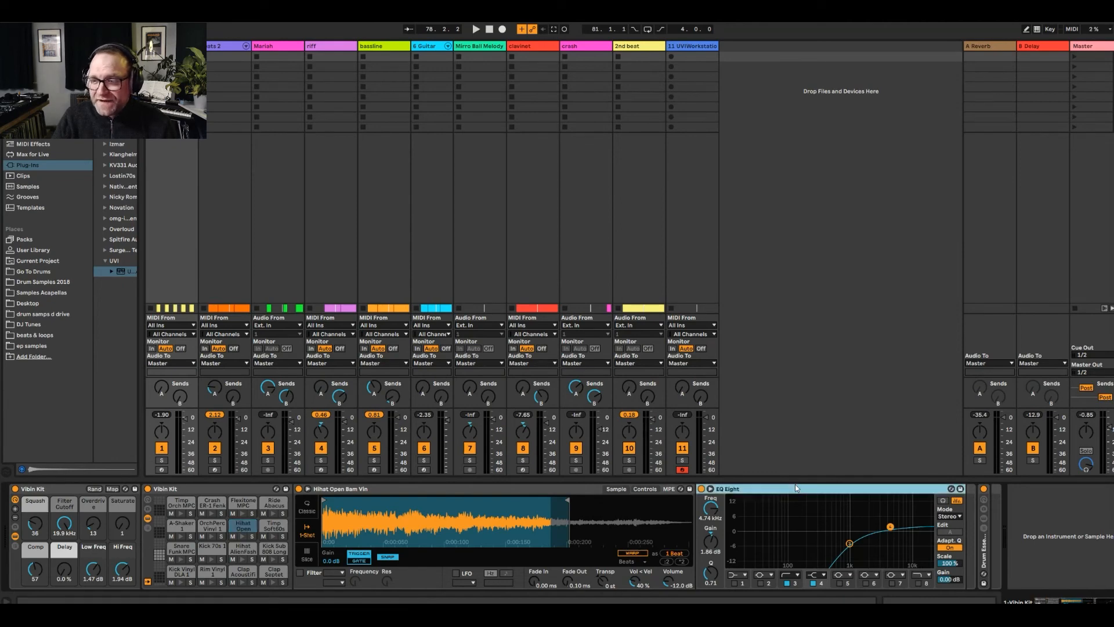
left_click(221, 54)
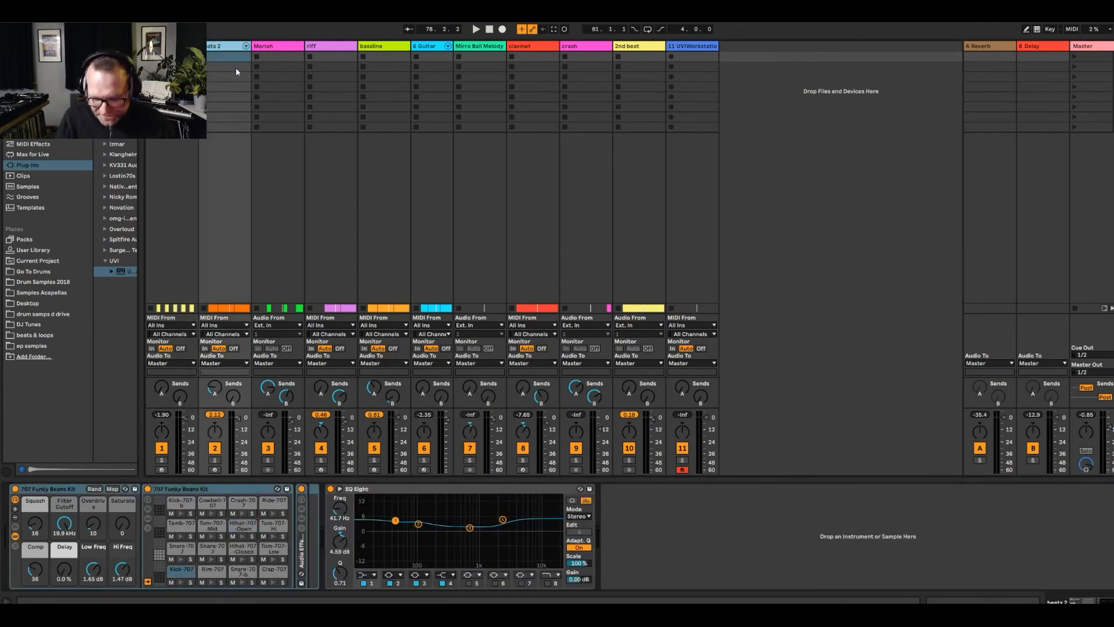
key("Right")
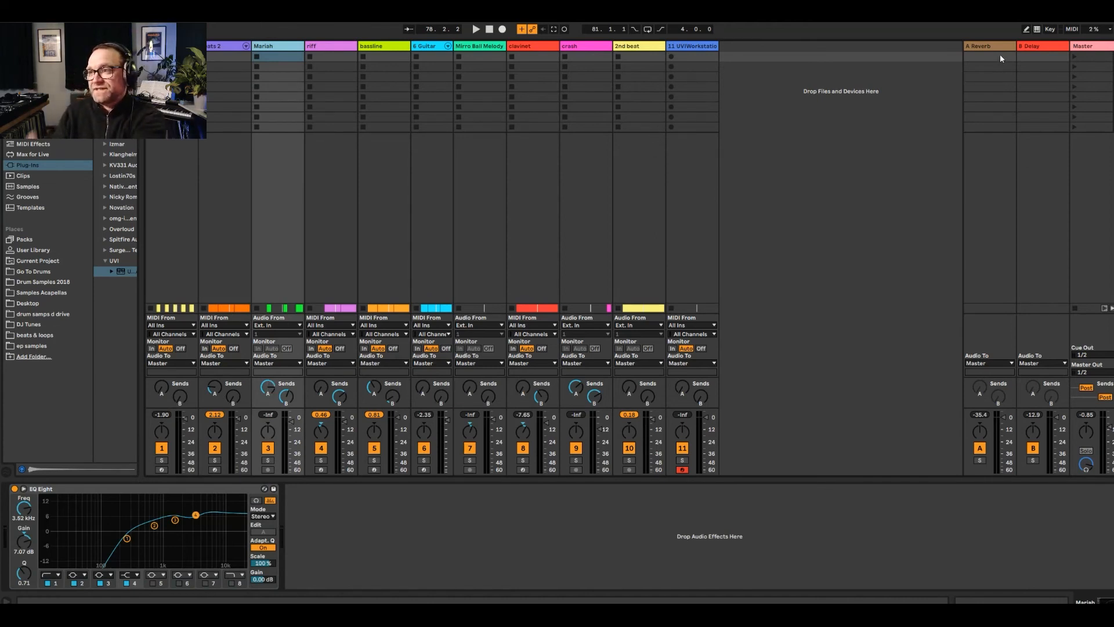
- Examine the device chains of the riff, bassline, guitar, melody, clavinet, crash, 2nd beat and UVIWorkstation tracks in order
left_click(339, 187)
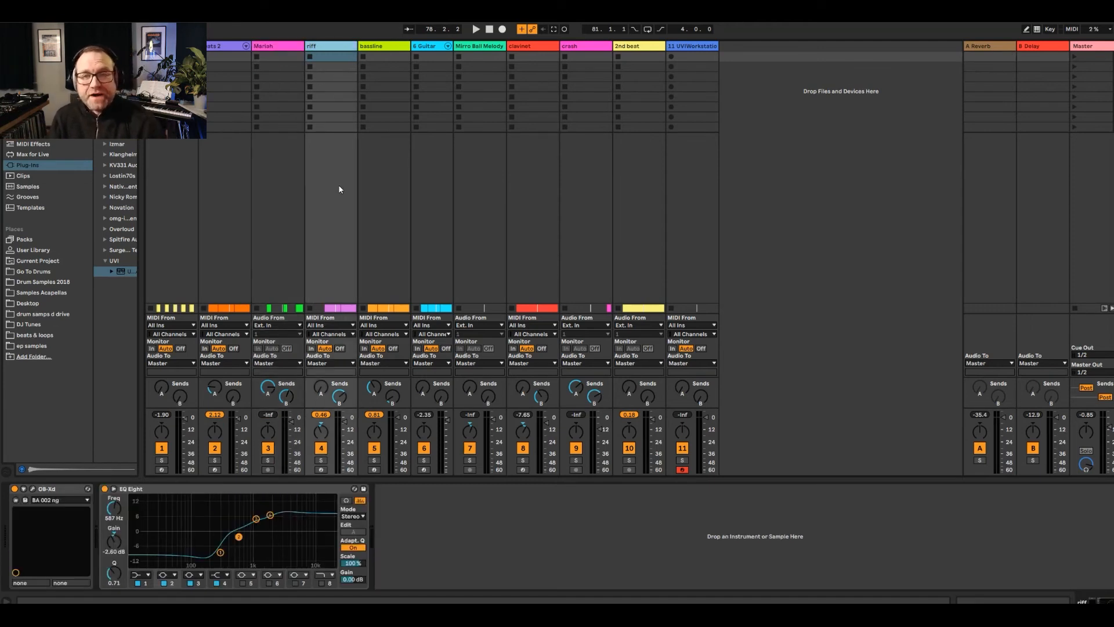
key("Right")
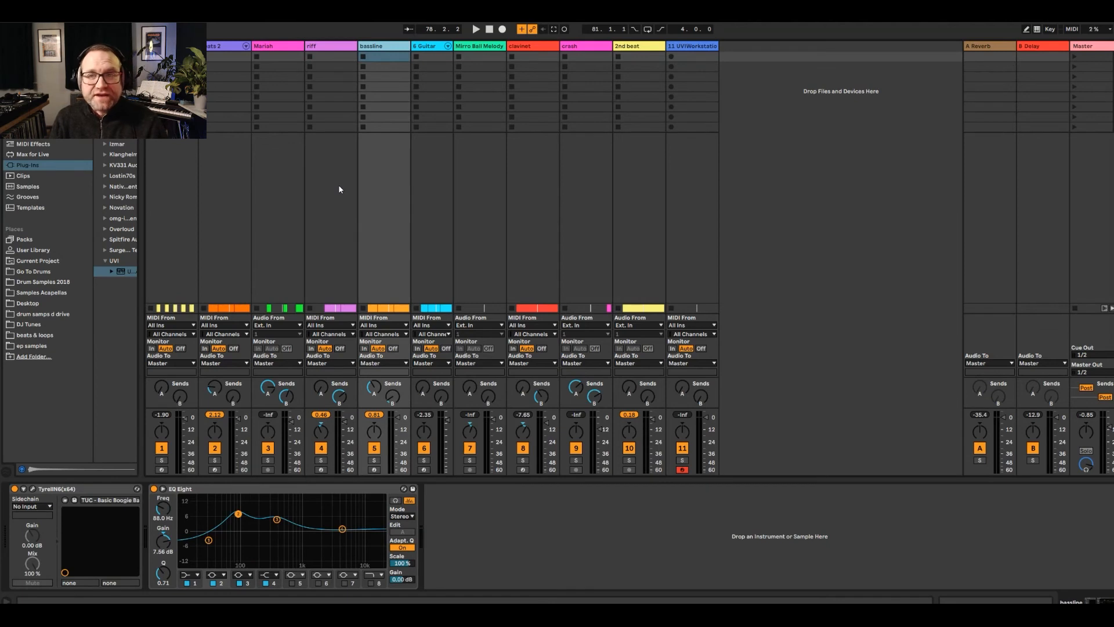
key("Right")
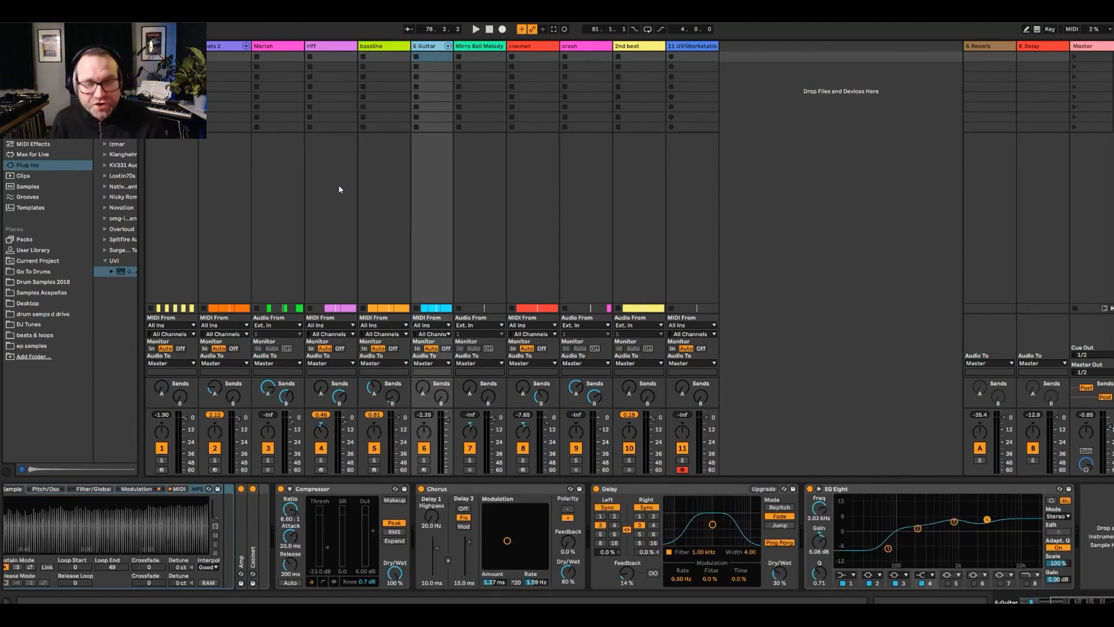
key("Right")
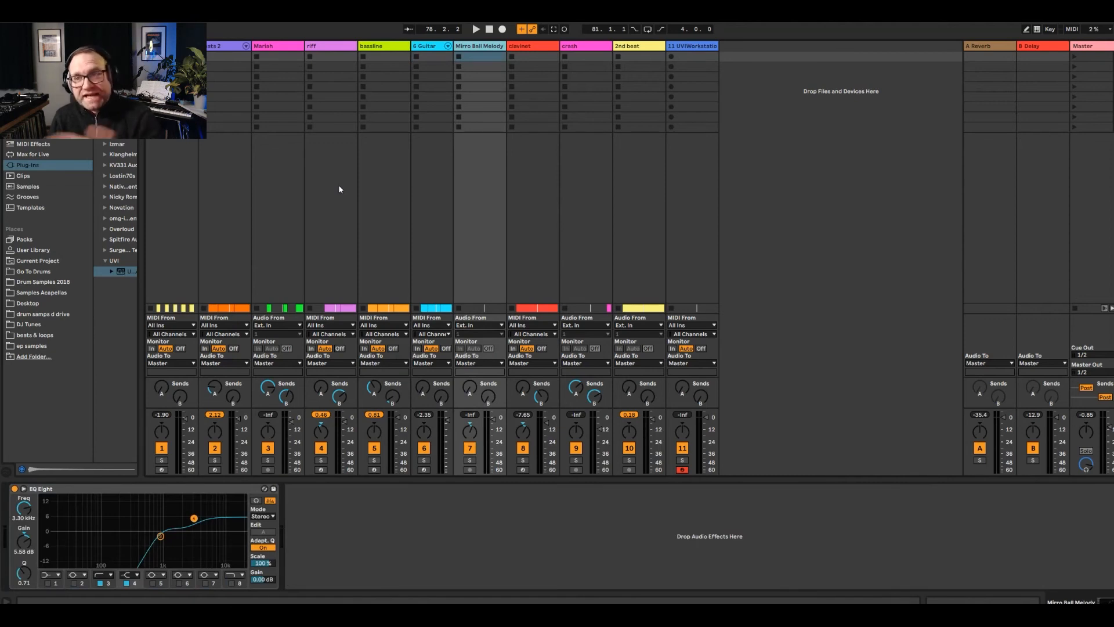
key("Right")
key("Right")
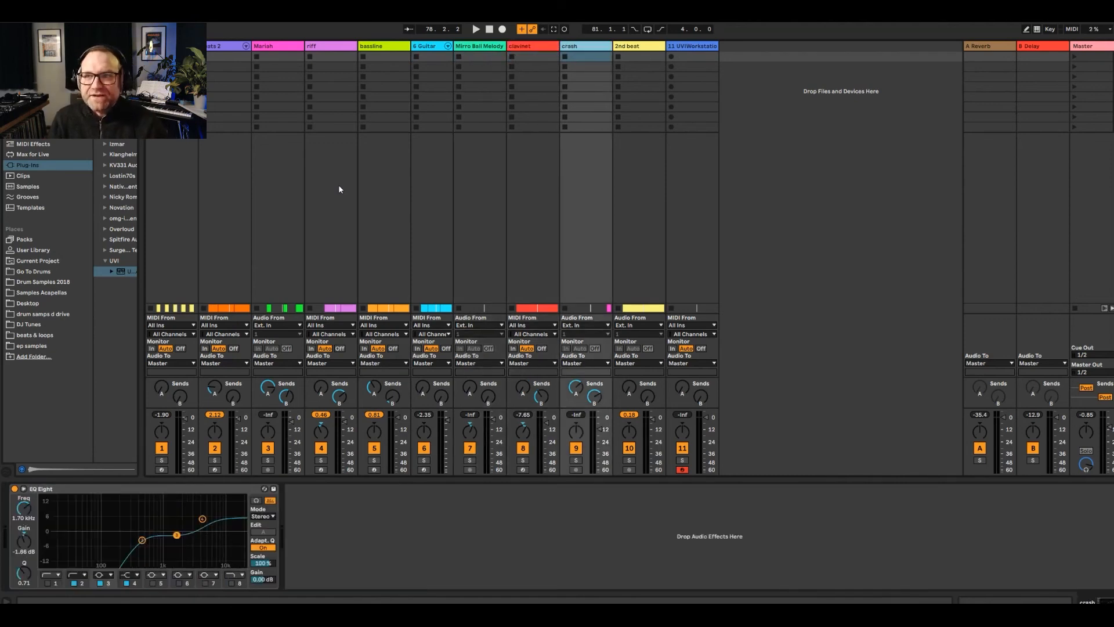
key("Right")
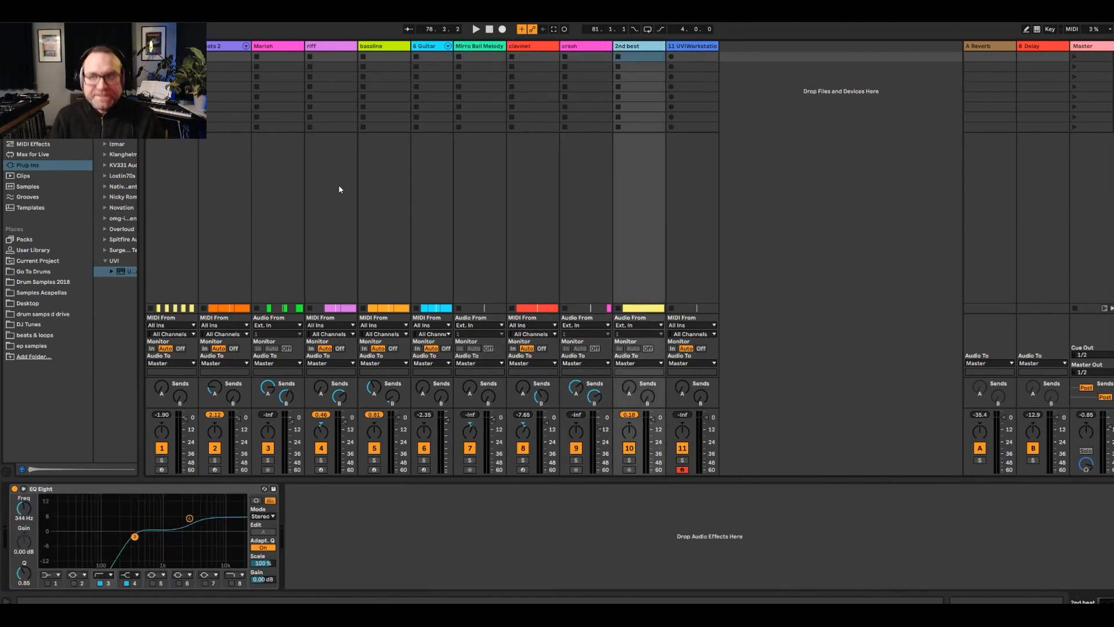
key("Right")
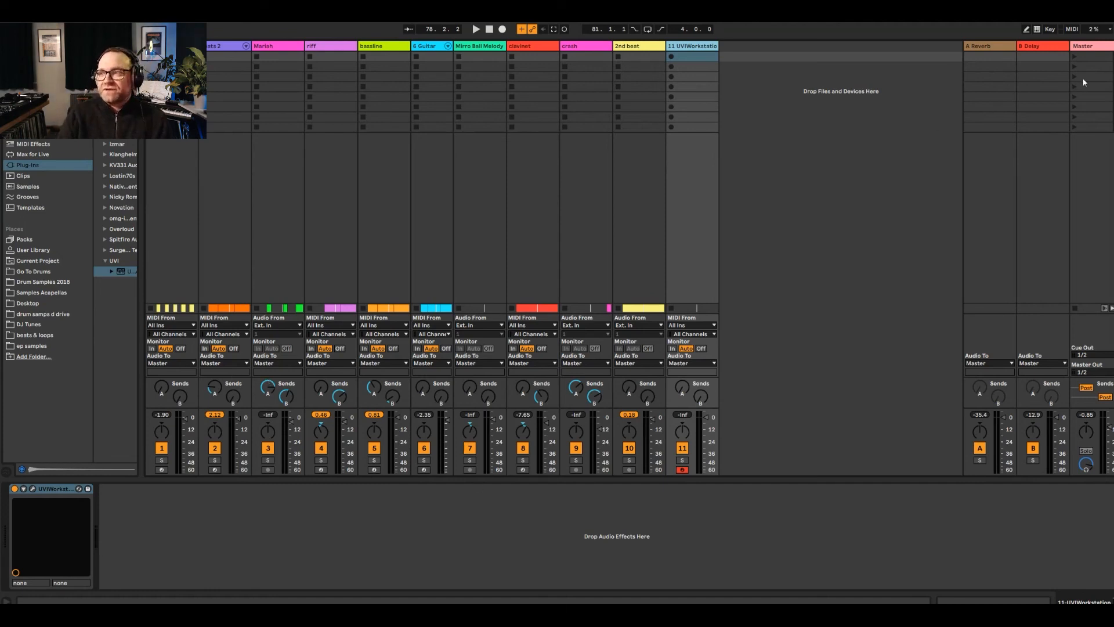
- Return to the Arrangement view and review the device chains of the Mirro Ball Melody, bassline and Guitar tracks
key("Tab")
left_click(299, 231)
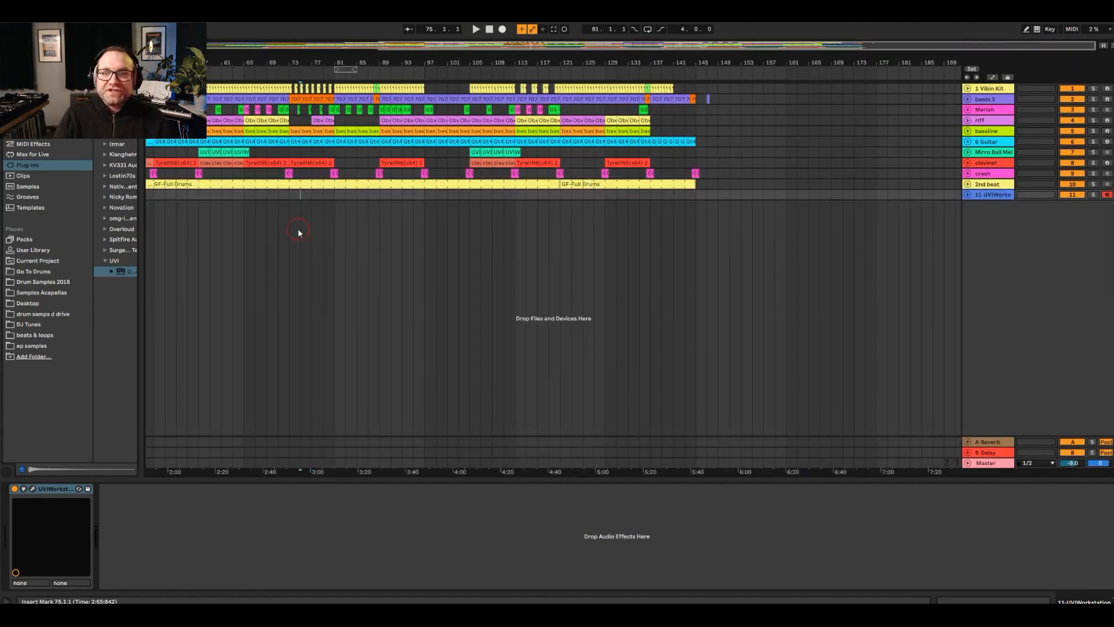
scroll(203, 174, "left", 5)
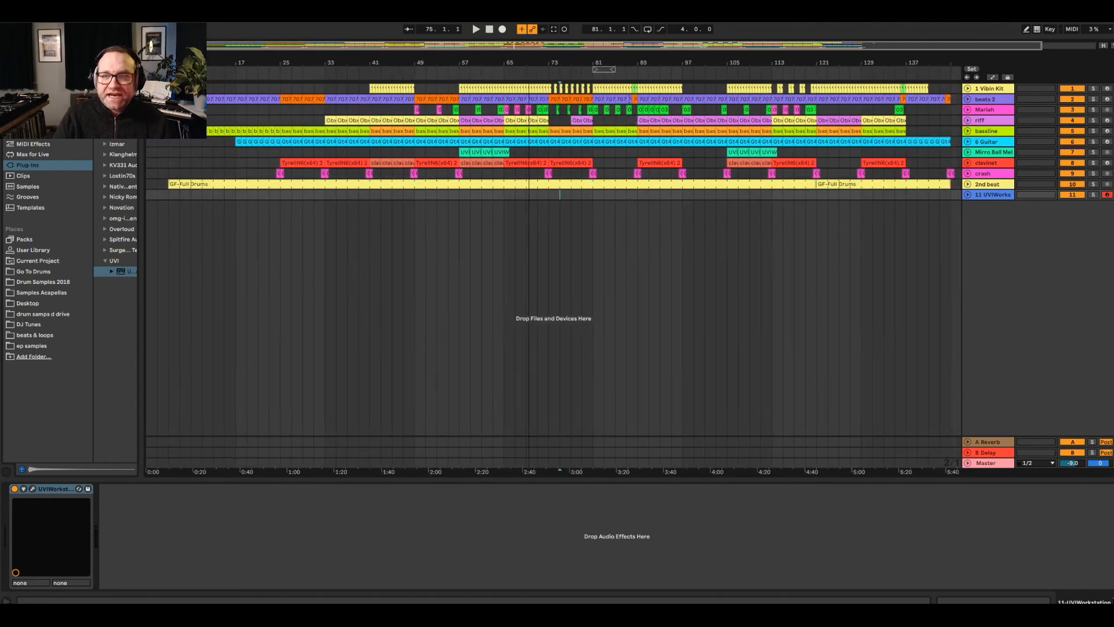
left_click(177, 153)
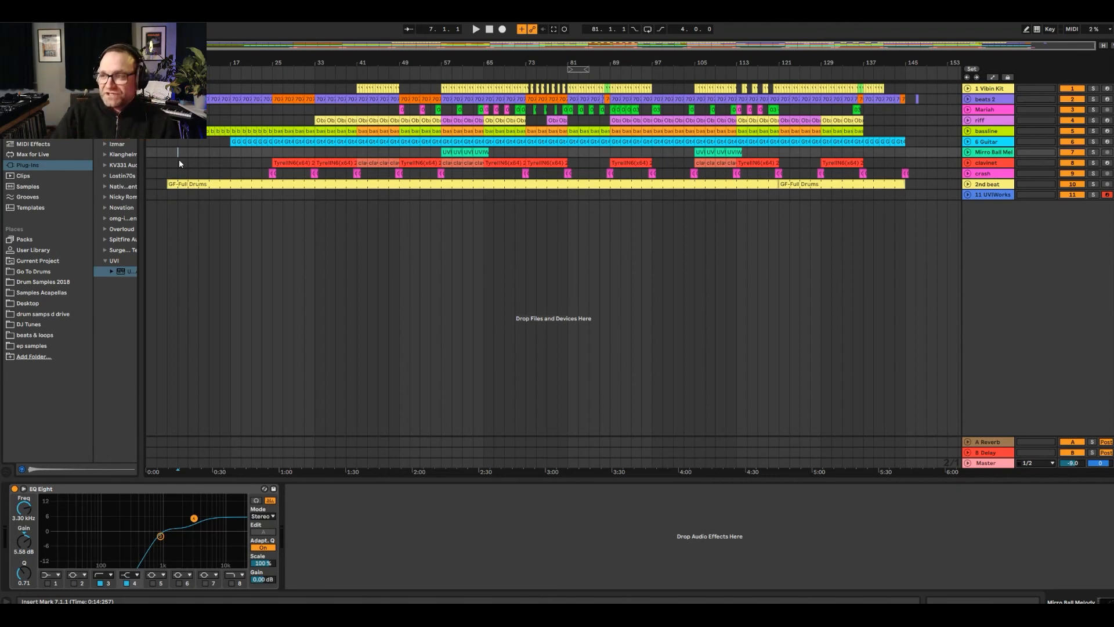
left_click(978, 132)
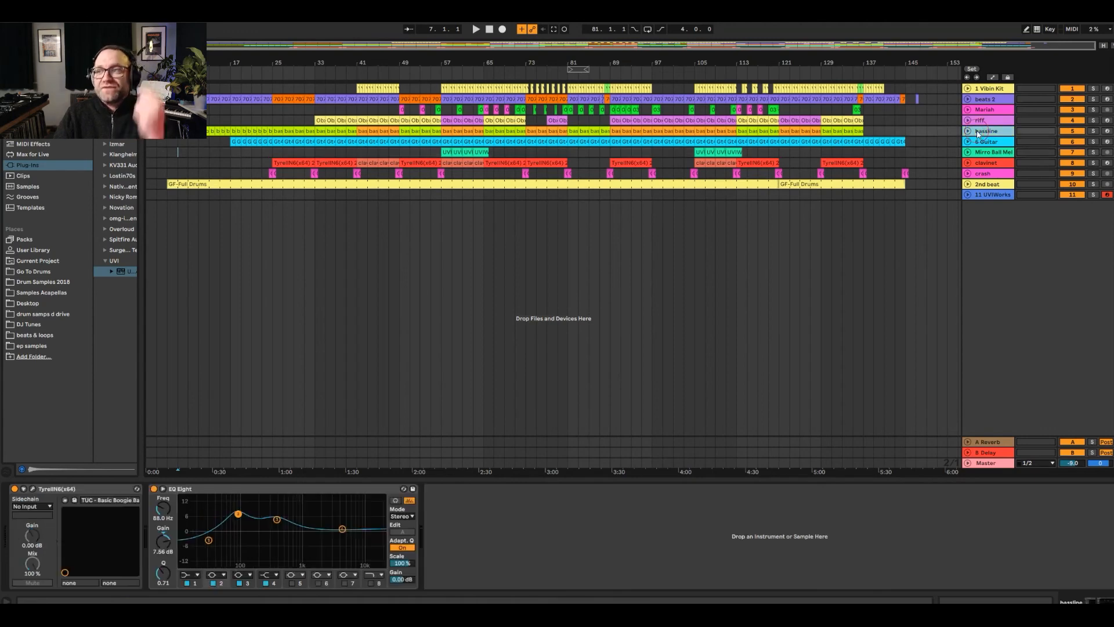
left_click(985, 142)
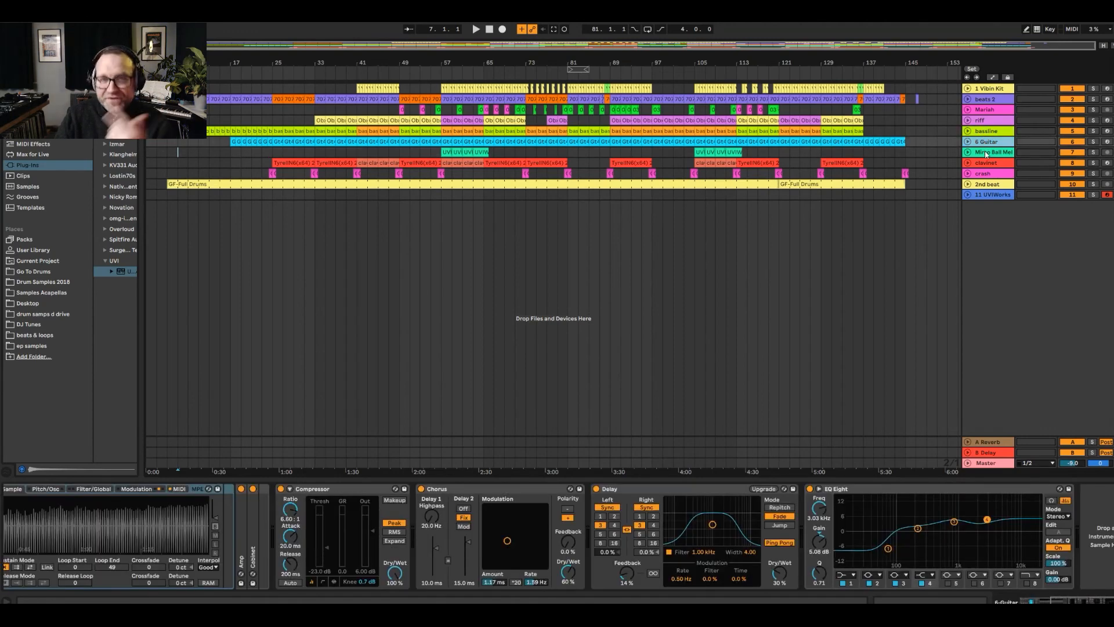
- Arm the Guitar track for recording and play the full mix from bar 57
left_click(1107, 142)
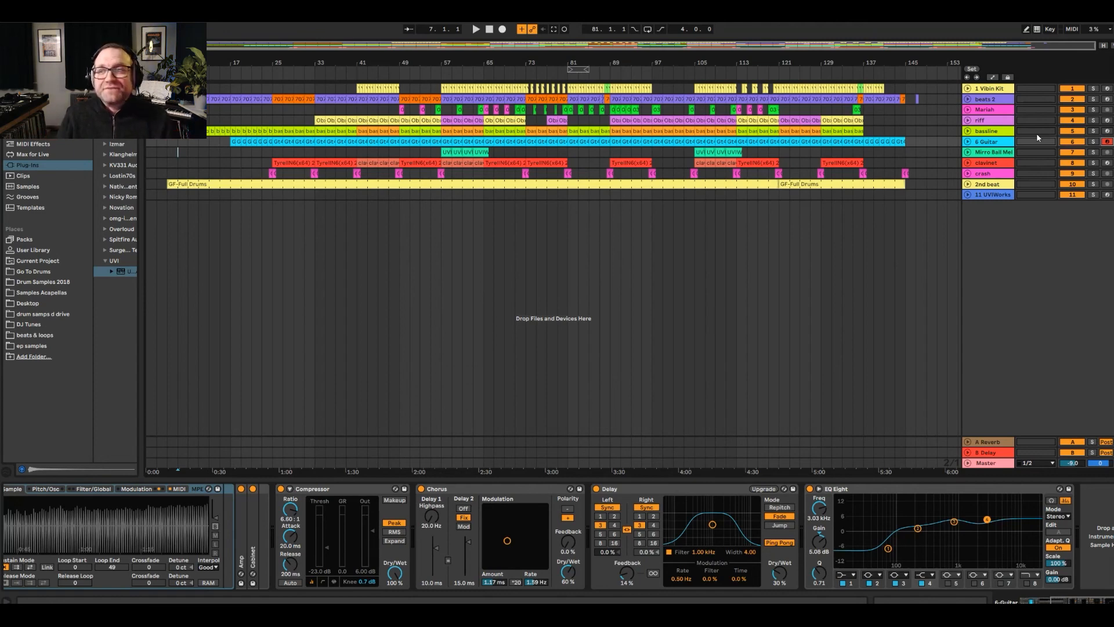
left_click(447, 219)
key("space")
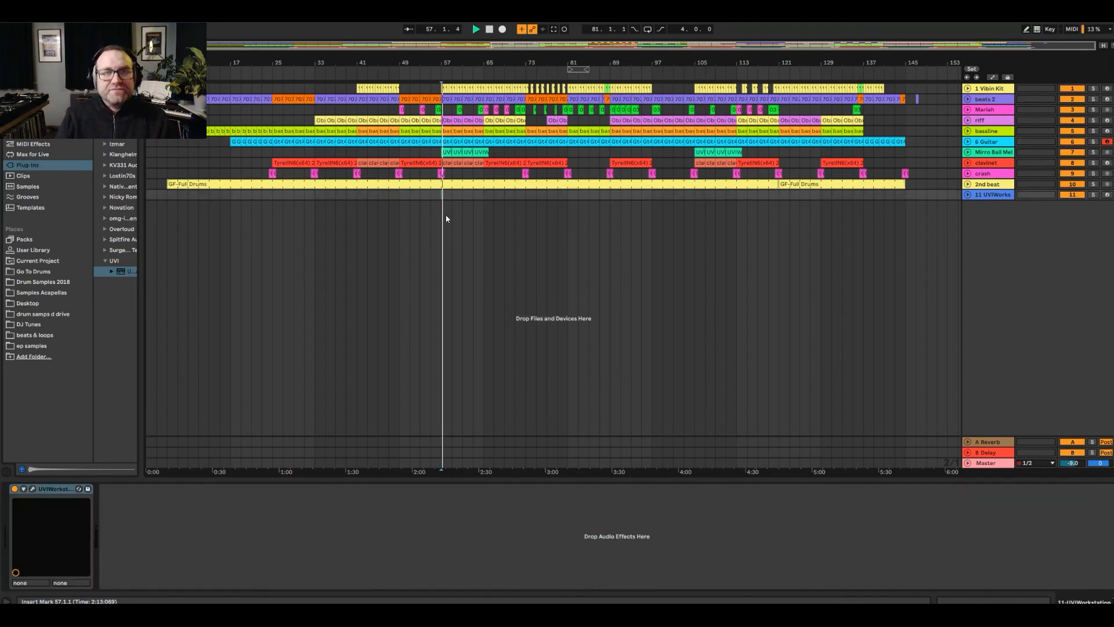